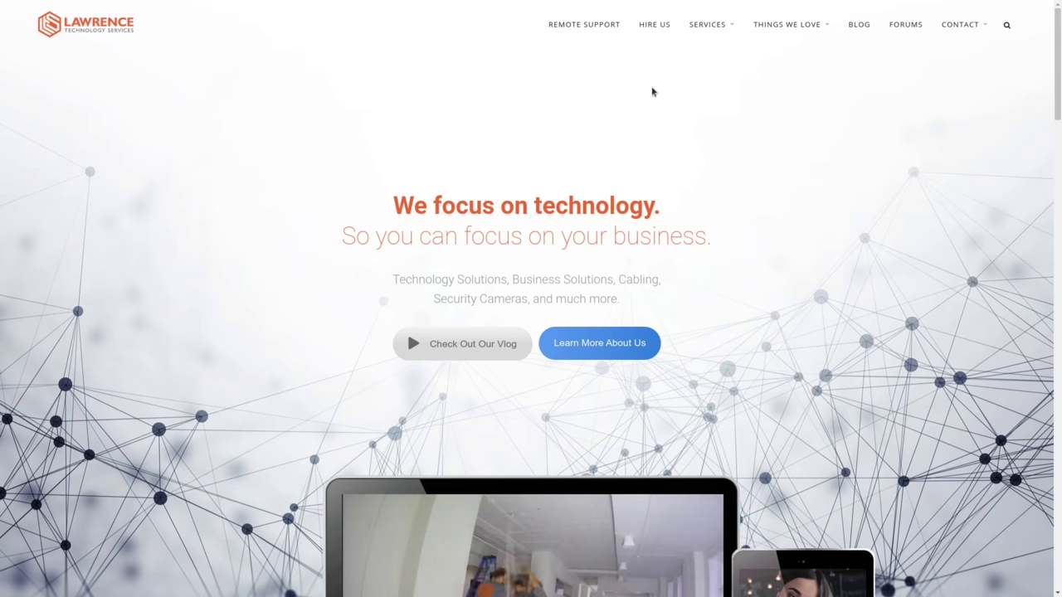
Step: Open the Lawrence Systems Hire Us page and scroll through the consulting rates
{"action": "left_click", "coordinate": [657, 24]}
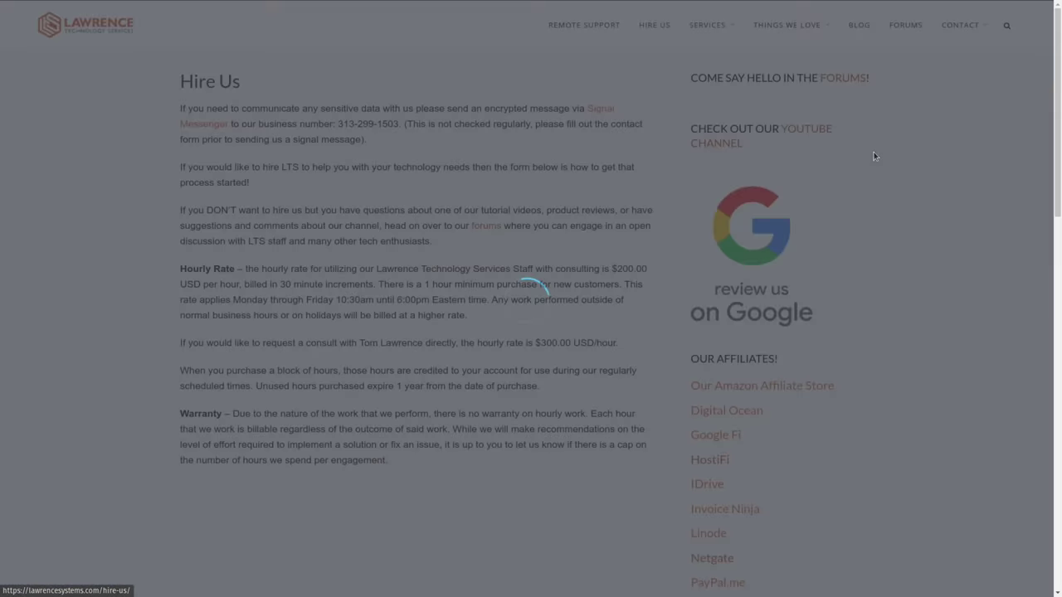
{"action": "scroll", "coordinate": [486, 231], "scroll_direction": "down", "scroll_amount": 5}
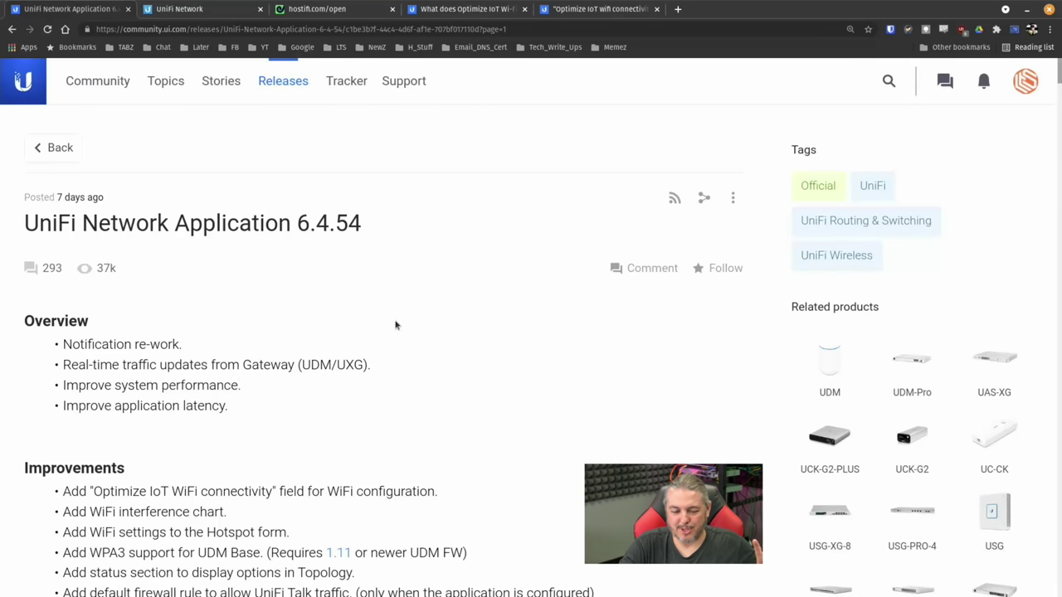
Step: Highlight the release-note line renaming Beta to UniFi Labs
{"action": "scroll", "coordinate": [439, 325], "scroll_direction": "down", "scroll_amount": 10}
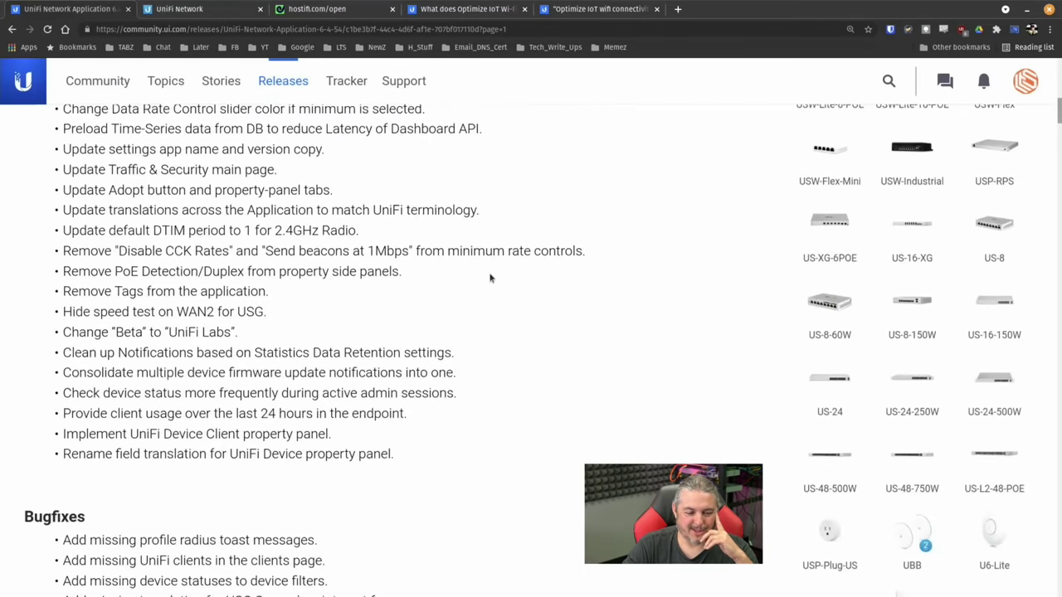
{"action": "scroll", "coordinate": [490, 278], "scroll_direction": "down", "scroll_amount": 5}
{"action": "scroll", "coordinate": [490, 276], "scroll_direction": "up", "scroll_amount": 3}
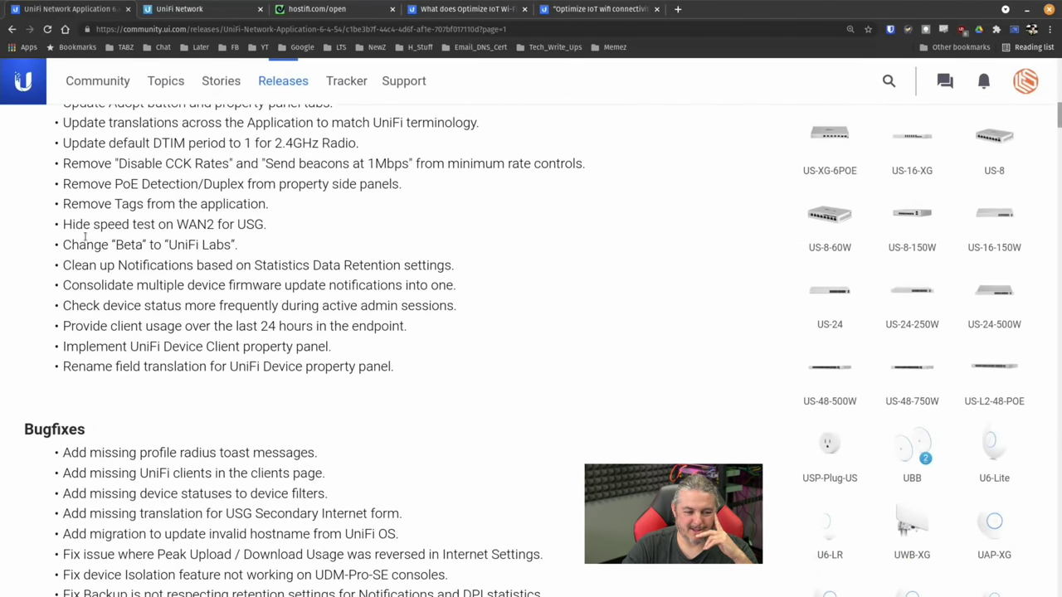
{"action": "left_click_drag", "start_coordinate": [63, 244], "coordinate": [242, 251]}
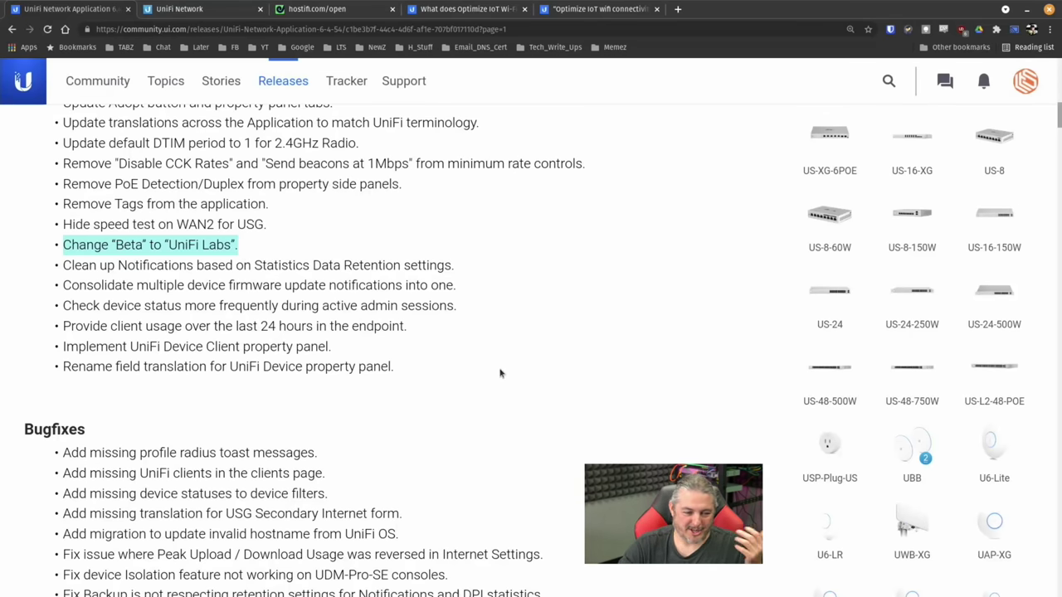
Step: Highlight the 'Optimize IoT WiFi connectivity' note and open the thread asking what it does
{"action": "scroll", "coordinate": [502, 370], "scroll_direction": "up", "scroll_amount": 4}
{"action": "scroll", "coordinate": [501, 361], "scroll_direction": "up", "scroll_amount": 7}
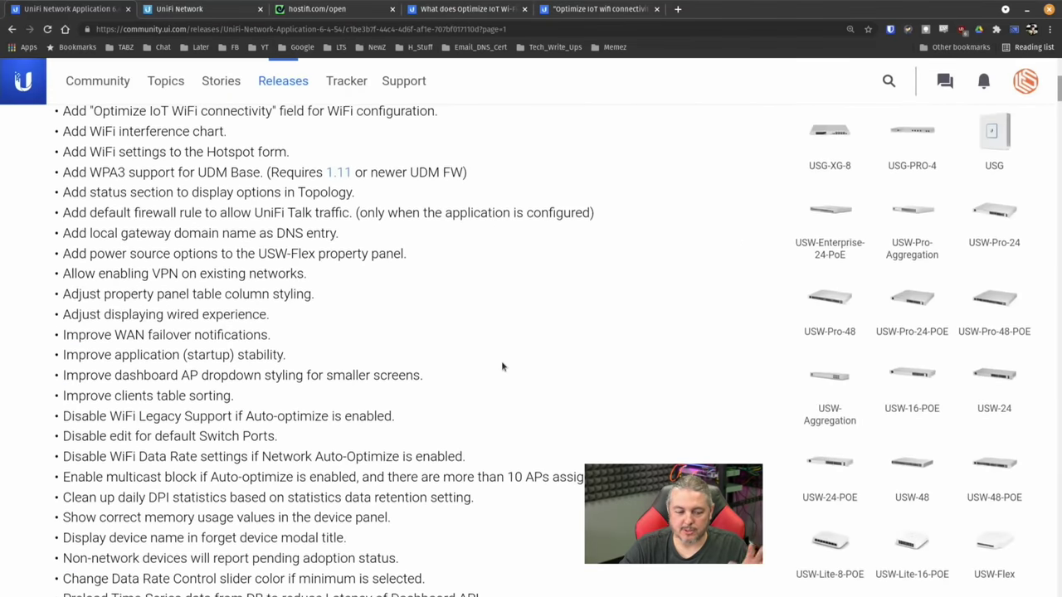
{"action": "scroll", "coordinate": [501, 361], "scroll_direction": "down", "scroll_amount": 2}
{"action": "scroll", "coordinate": [502, 366], "scroll_direction": "down", "scroll_amount": 1}
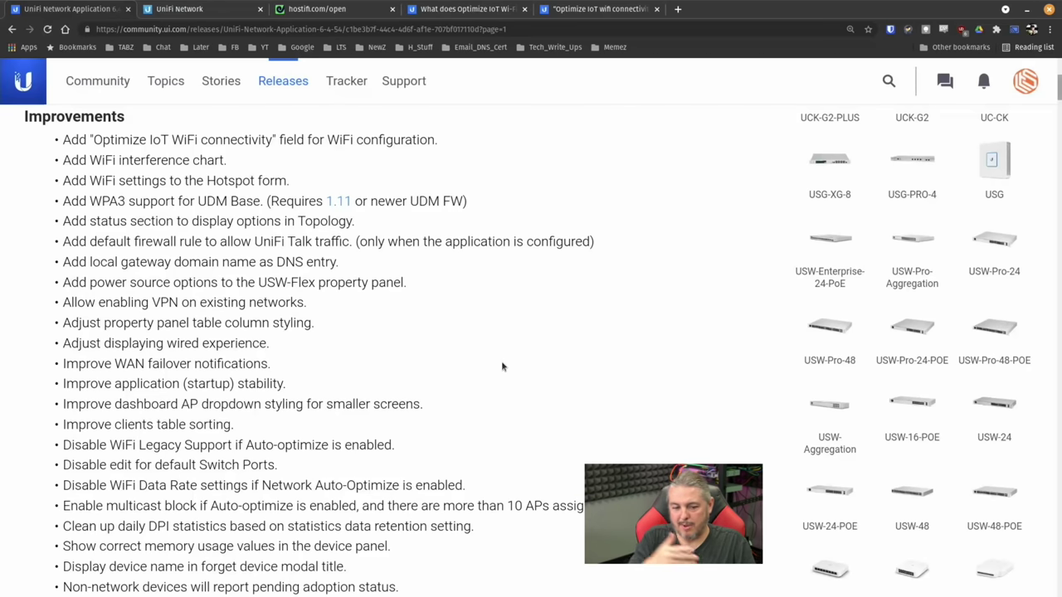
{"action": "scroll", "coordinate": [501, 366], "scroll_direction": "up", "scroll_amount": 1}
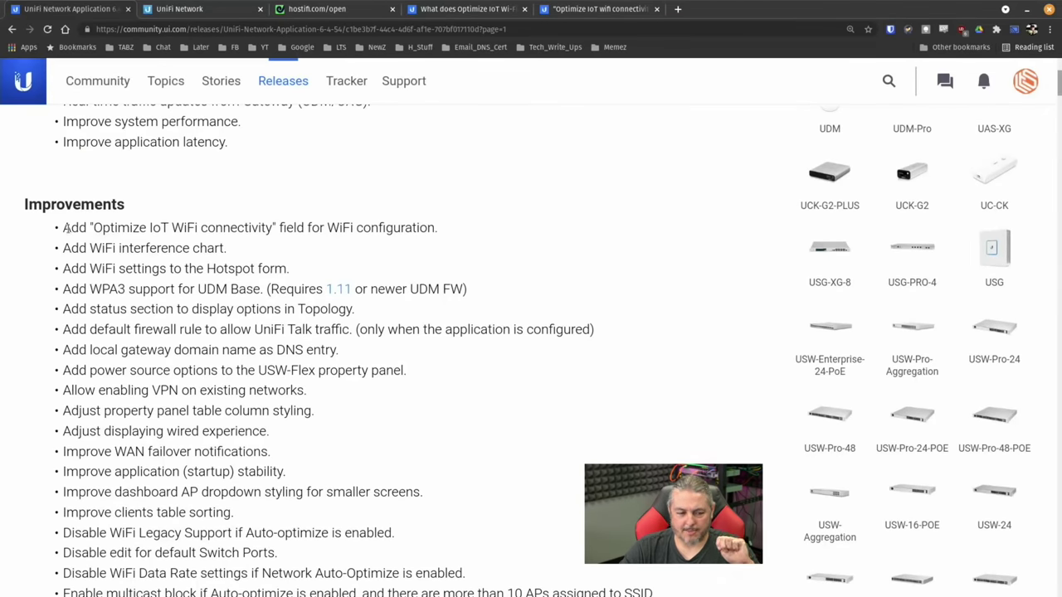
{"action": "left_click_drag", "start_coordinate": [63, 228], "coordinate": [443, 223]}
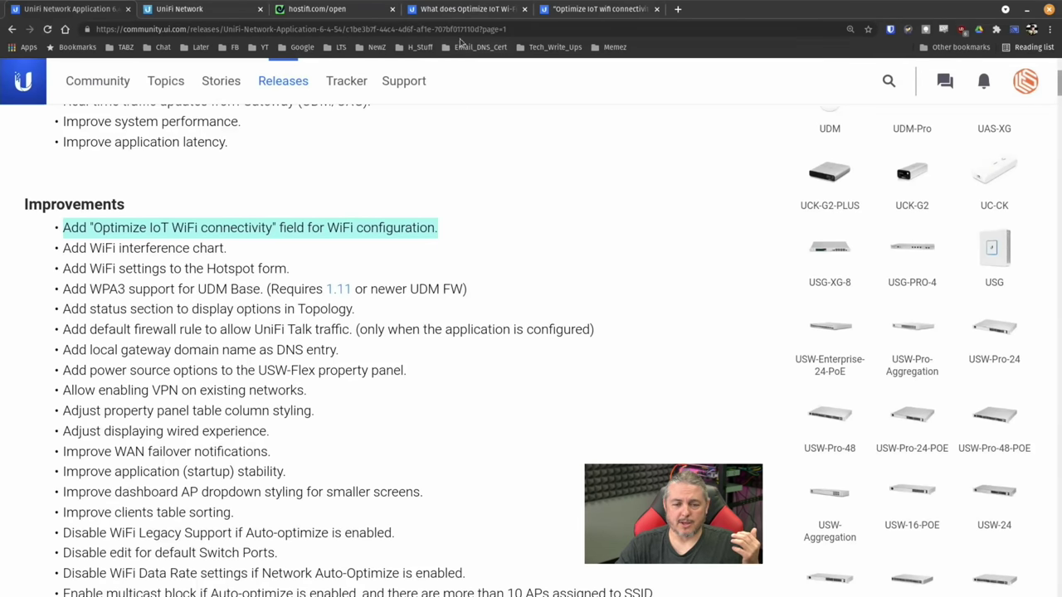
{"action": "left_click", "coordinate": [467, 9]}
{"action": "scroll", "coordinate": [536, 251], "scroll_direction": "down", "scroll_amount": 5}
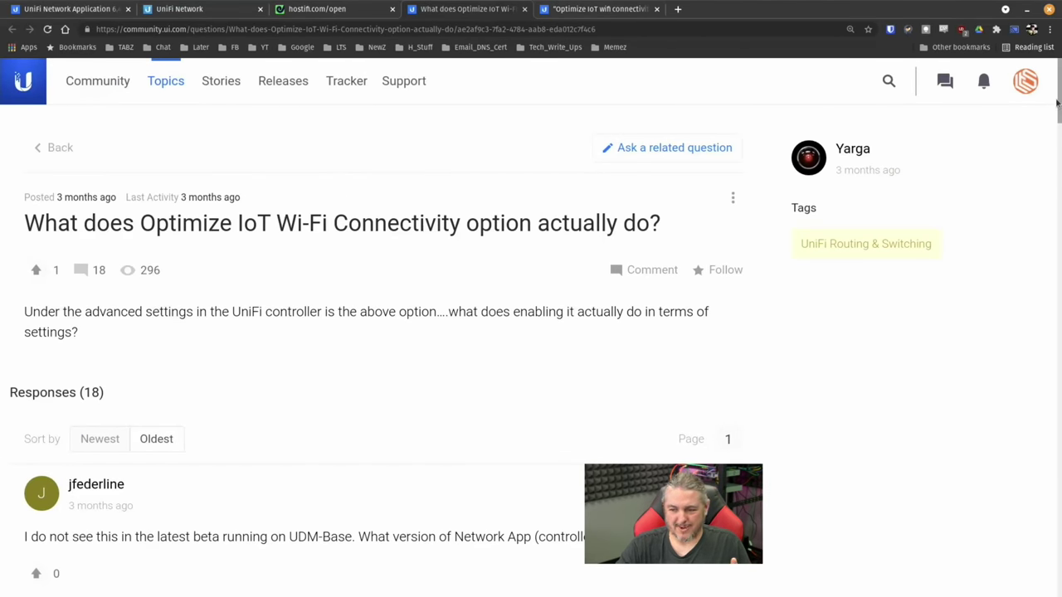
Step: Read through the other Optimize IoT WiFi connectivity thread
{"action": "left_click_drag", "start_coordinate": [1057, 102], "coordinate": [733, 109]}
{"action": "left_click", "coordinate": [608, 9]}
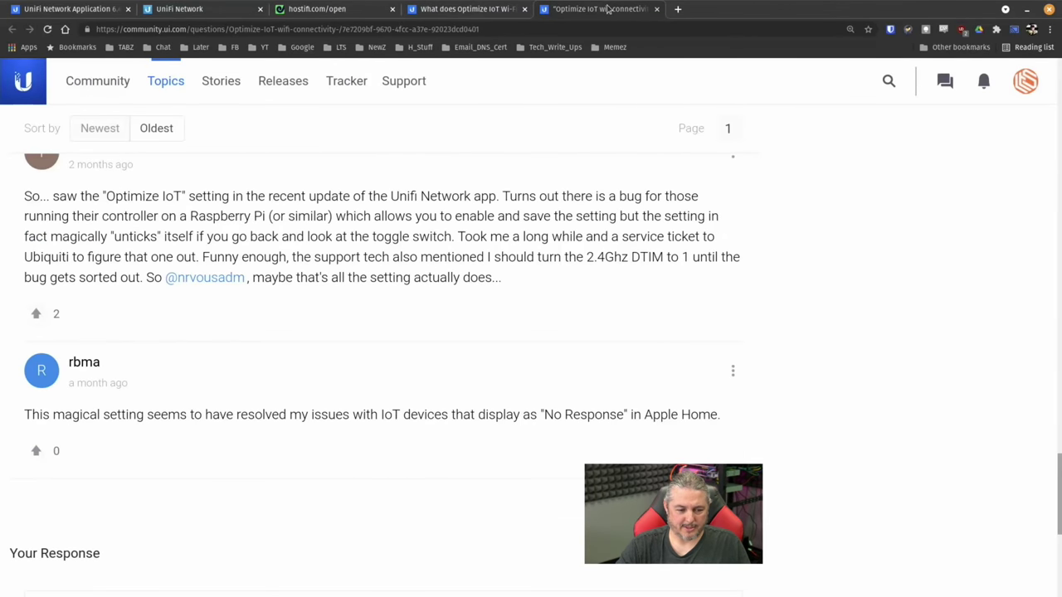
{"action": "scroll", "coordinate": [600, 261], "scroll_direction": "down", "scroll_amount": 5}
{"action": "scroll", "coordinate": [591, 294], "scroll_direction": "up", "scroll_amount": 3}
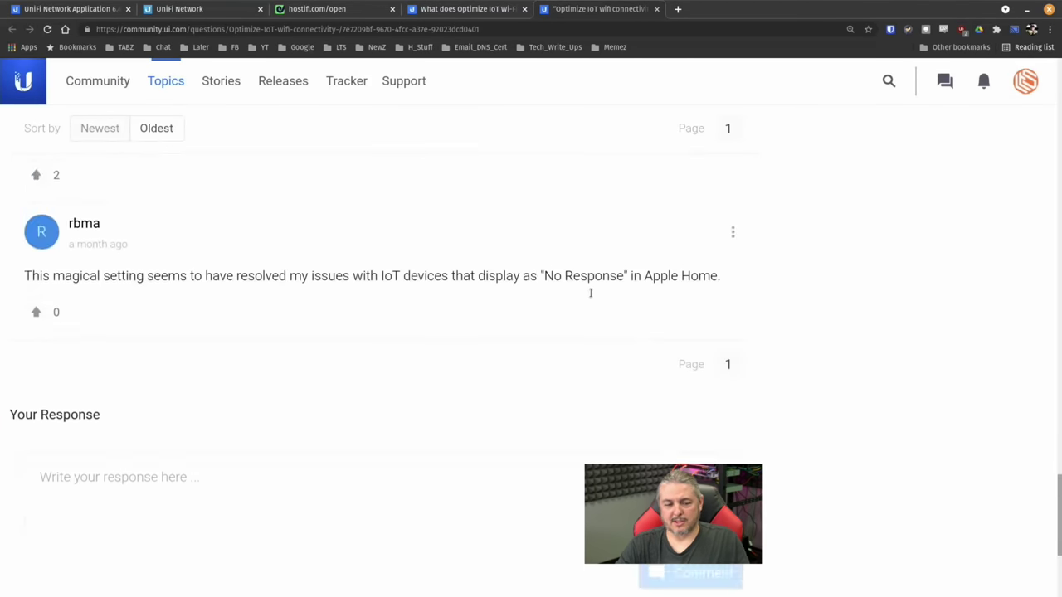
{"action": "scroll", "coordinate": [591, 295], "scroll_direction": "up", "scroll_amount": 3}
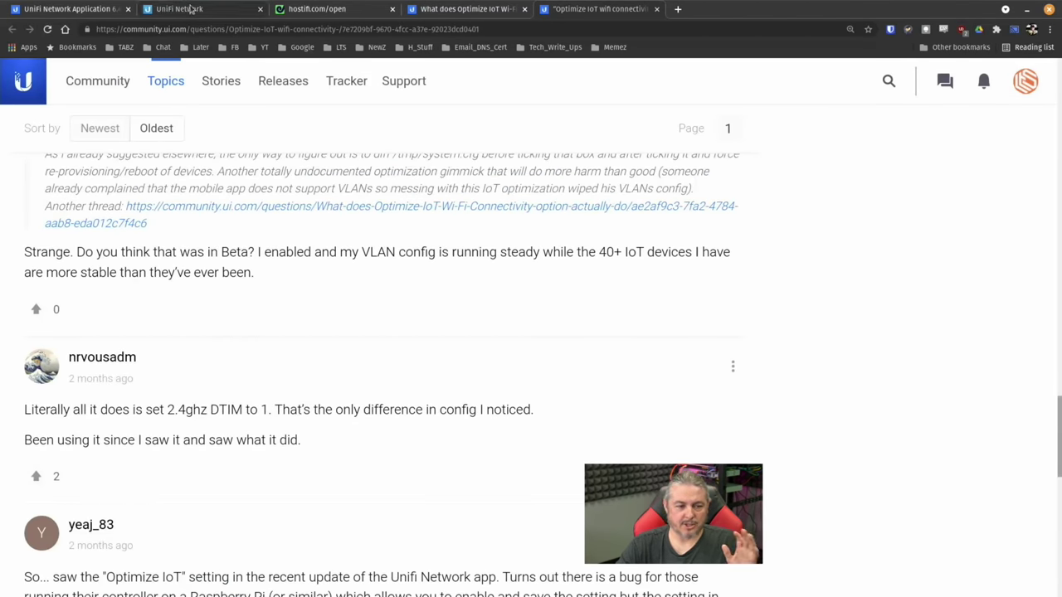
Step: Re-read the 6.4.54 release notes for comparison
{"action": "left_click", "coordinate": [191, 8]}
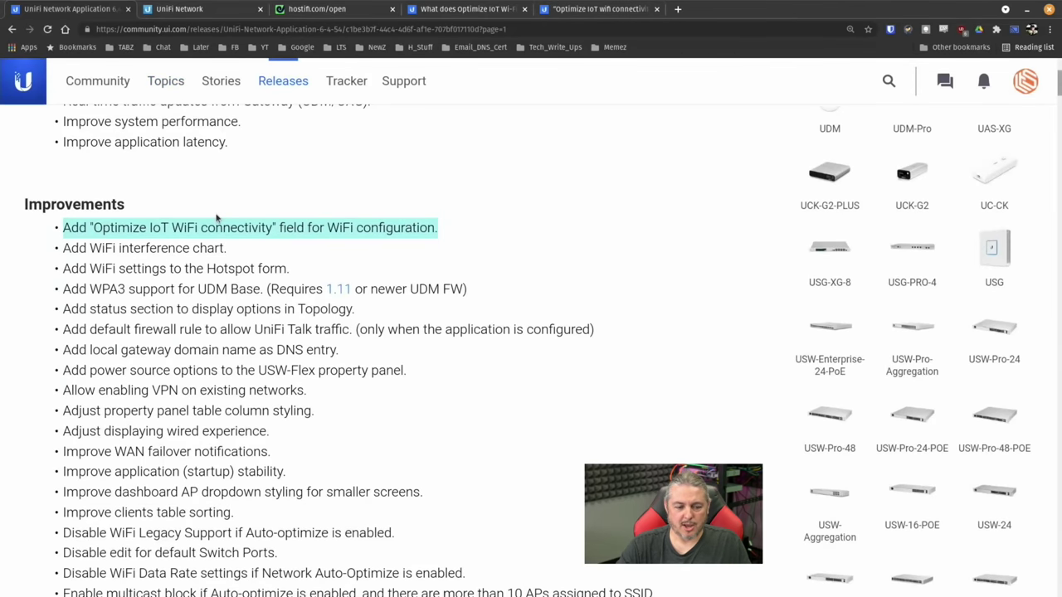
{"action": "scroll", "coordinate": [324, 294], "scroll_direction": "down", "scroll_amount": 5}
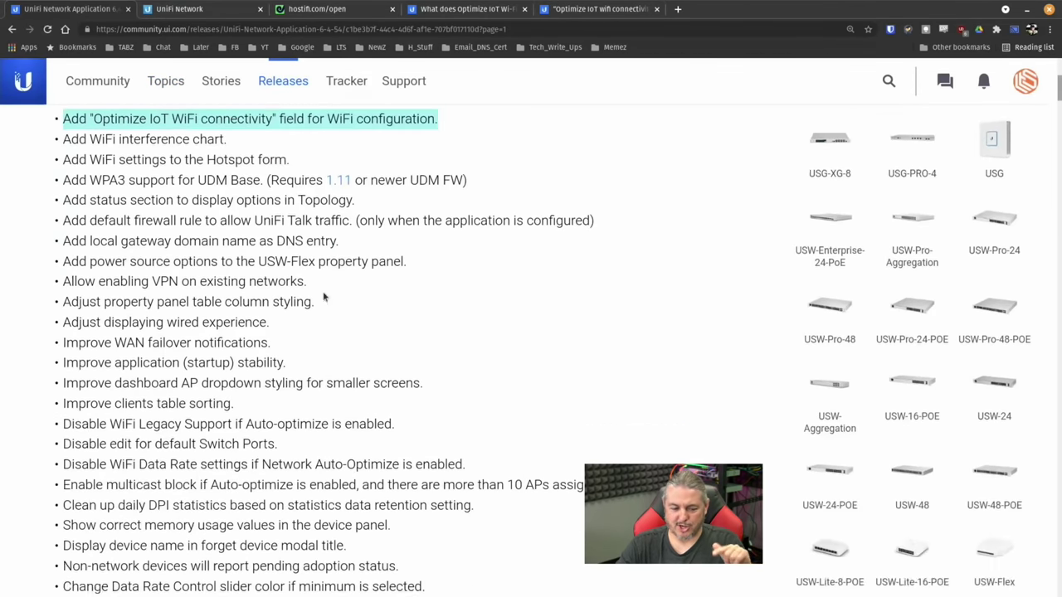
{"action": "scroll", "coordinate": [323, 295], "scroll_direction": "down", "scroll_amount": 1}
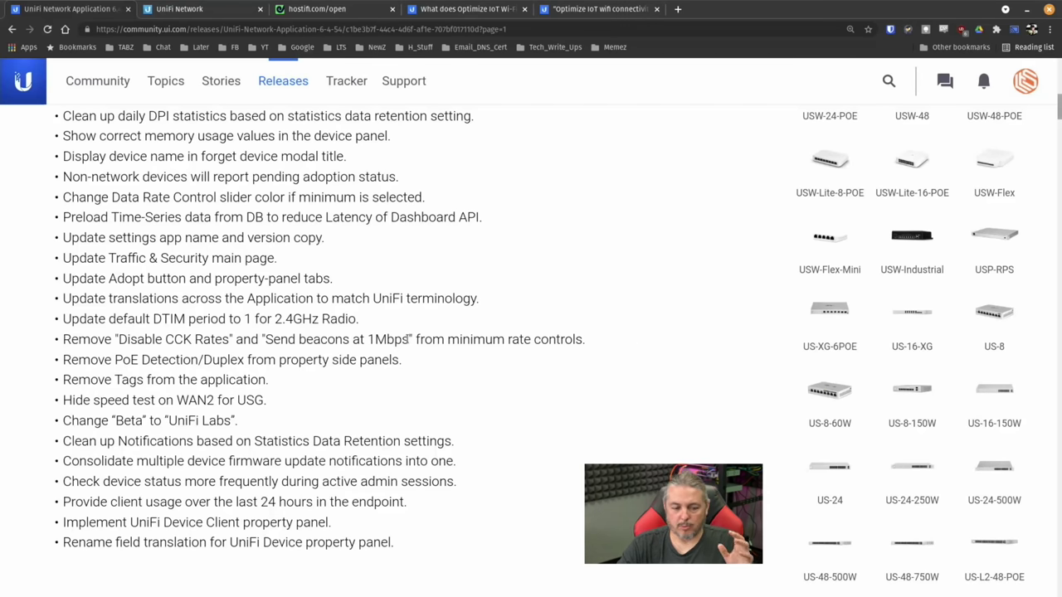
{"action": "scroll", "coordinate": [676, 304], "scroll_direction": "up", "scroll_amount": 10}
{"action": "scroll", "coordinate": [692, 312], "scroll_direction": "up", "scroll_amount": 3}
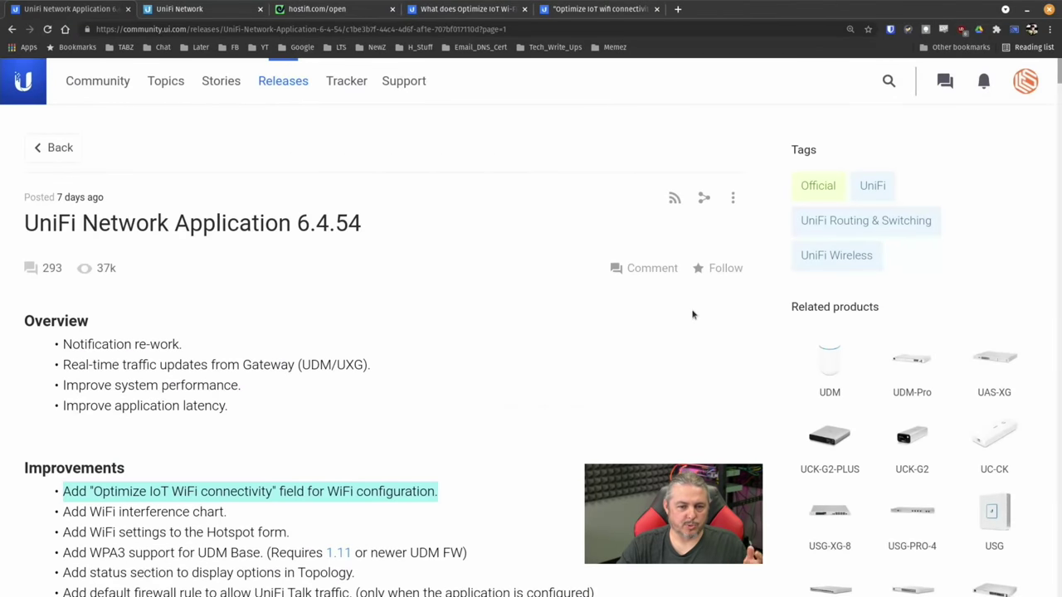
Step: Flip through both Optimize IoT threads, then return to the UniFi Network dashboard
{"action": "left_click", "coordinate": [547, 9]}
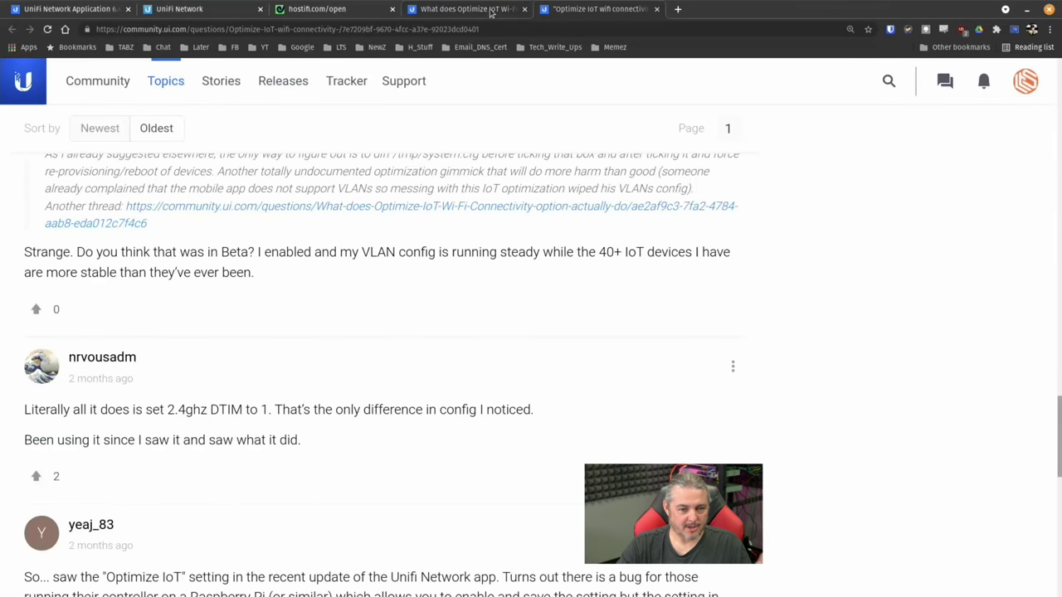
{"action": "left_click", "coordinate": [464, 9]}
{"action": "left_click", "coordinate": [191, 13]}
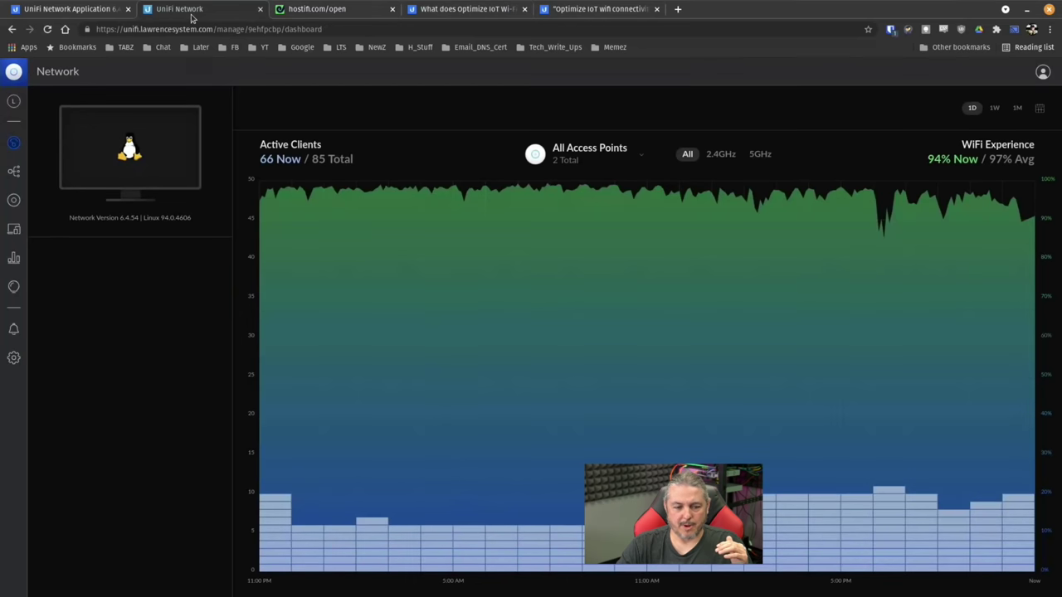
Step: Start a new WiFi network and scroll through its Advanced options
{"action": "left_click", "coordinate": [17, 359]}
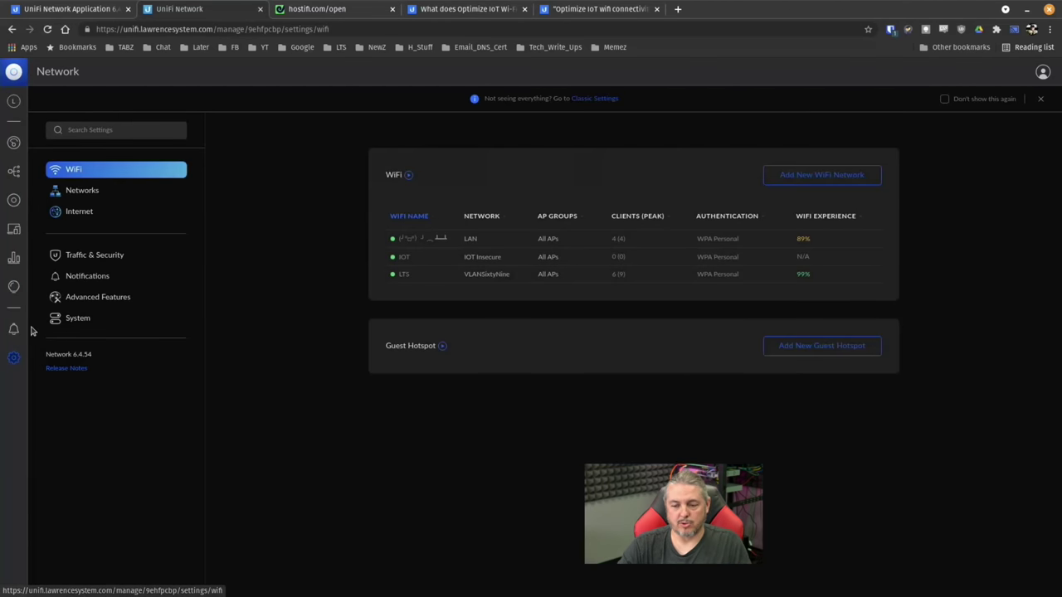
{"action": "left_click", "coordinate": [817, 175]}
{"action": "left_click", "coordinate": [500, 335]}
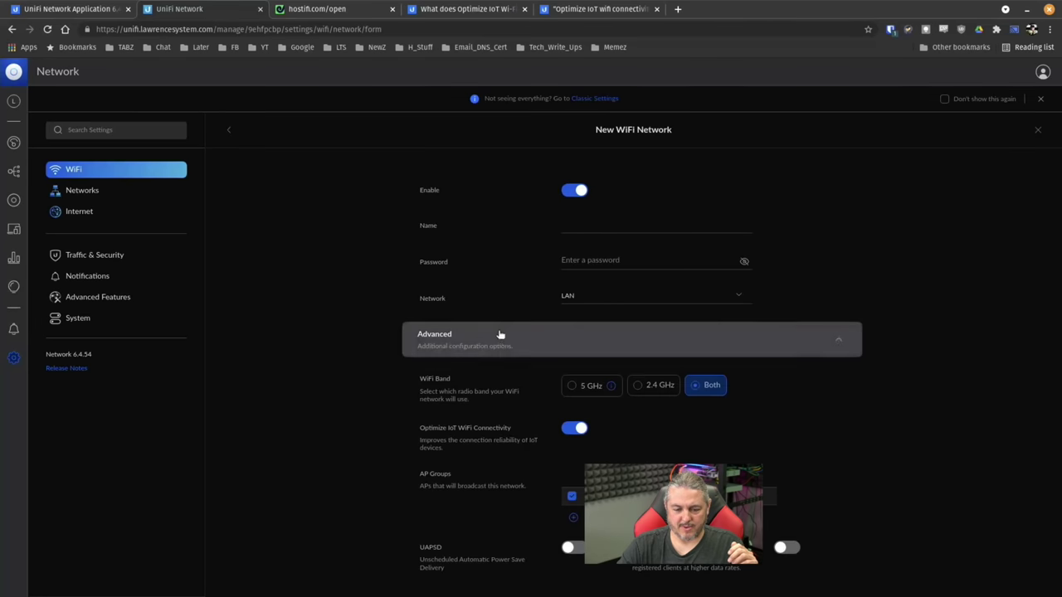
{"action": "scroll", "coordinate": [500, 335], "scroll_direction": "down", "scroll_amount": 2}
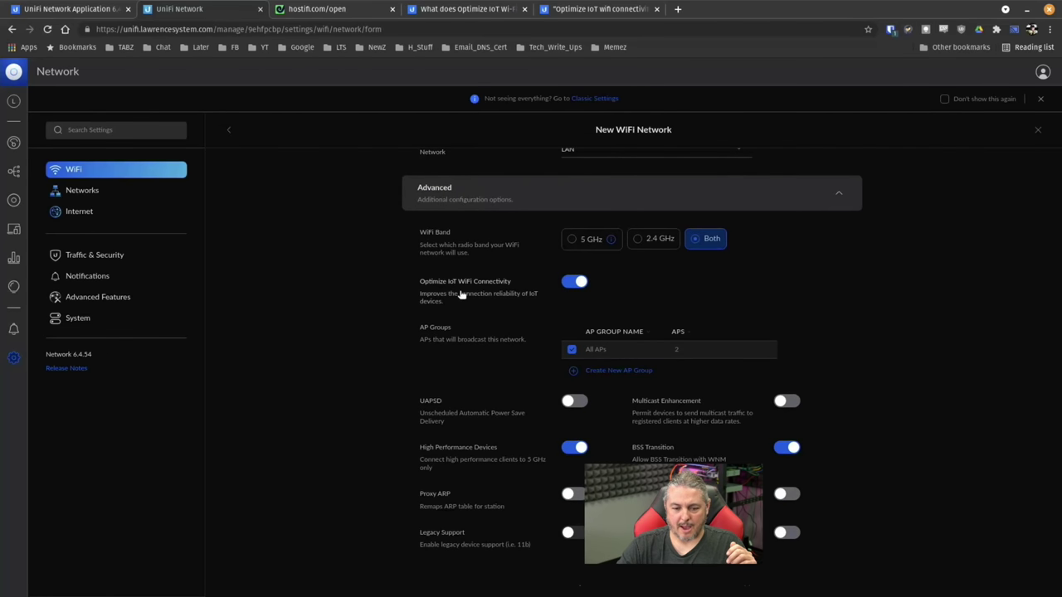
{"action": "scroll", "coordinate": [503, 290], "scroll_direction": "down", "scroll_amount": 6}
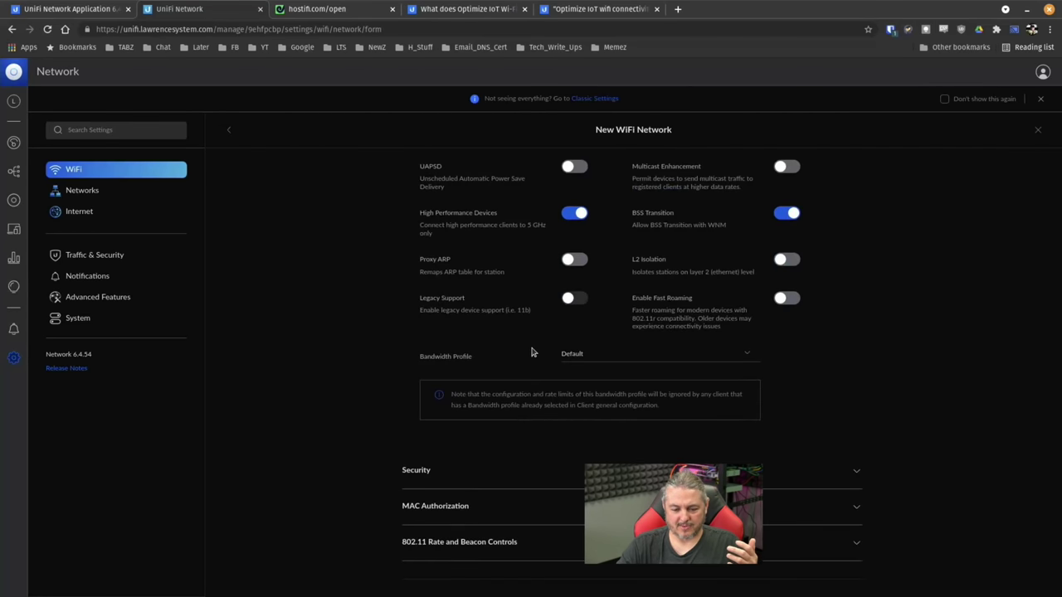
{"action": "scroll", "coordinate": [487, 313], "scroll_direction": "down", "scroll_amount": 5}
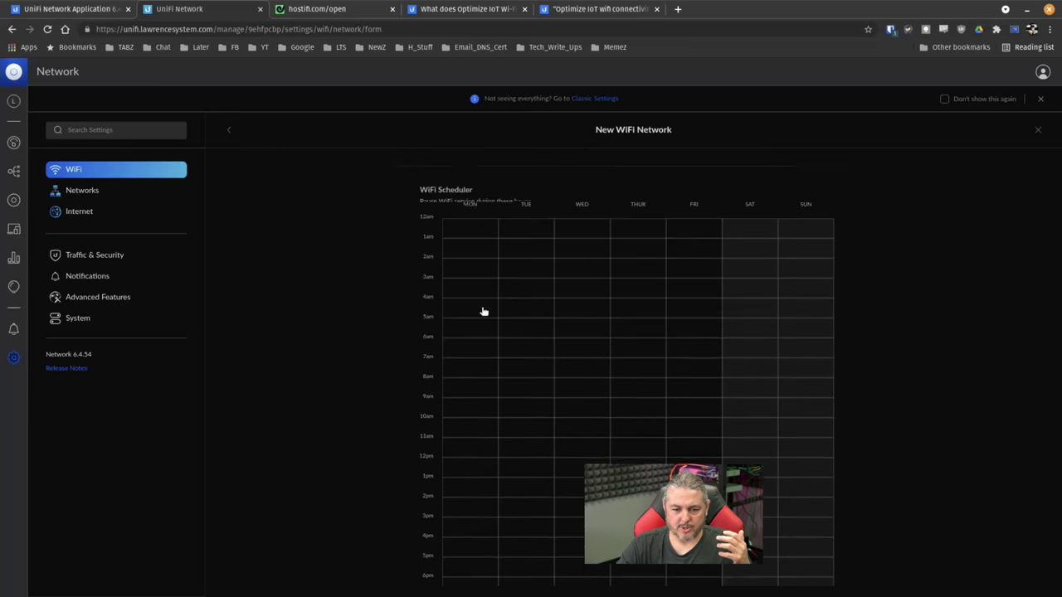
{"action": "scroll", "coordinate": [688, 330], "scroll_direction": "up", "scroll_amount": 5}
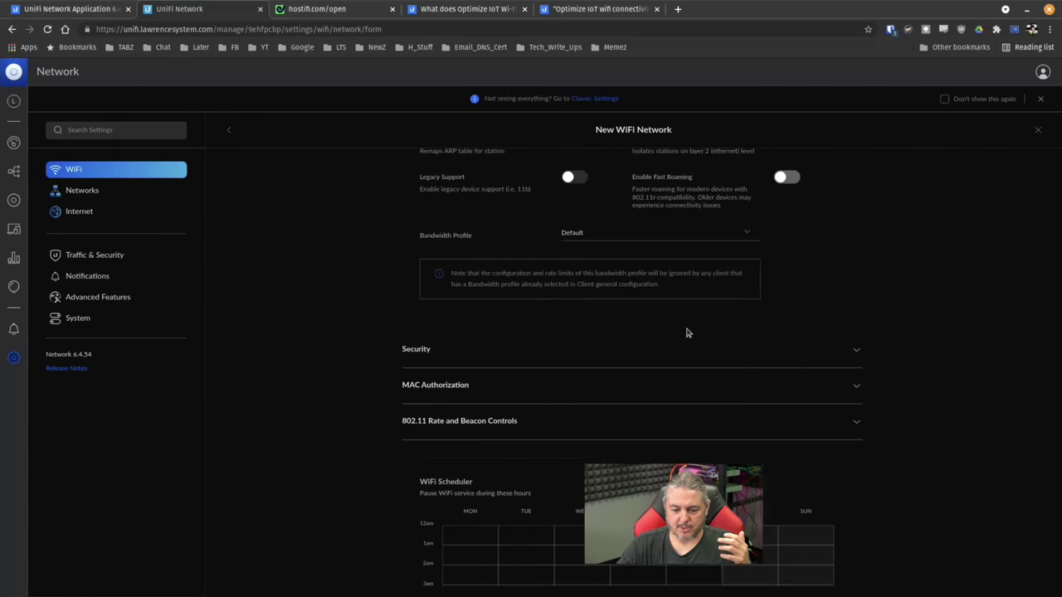
Step: Expand the 802.11 Rate and Beacon Controls, MAC Authorization and Security sections
{"action": "left_click", "coordinate": [507, 438]}
{"action": "scroll", "coordinate": [504, 423], "scroll_direction": "down", "scroll_amount": 3}
{"action": "scroll", "coordinate": [503, 423], "scroll_direction": "up", "scroll_amount": 2}
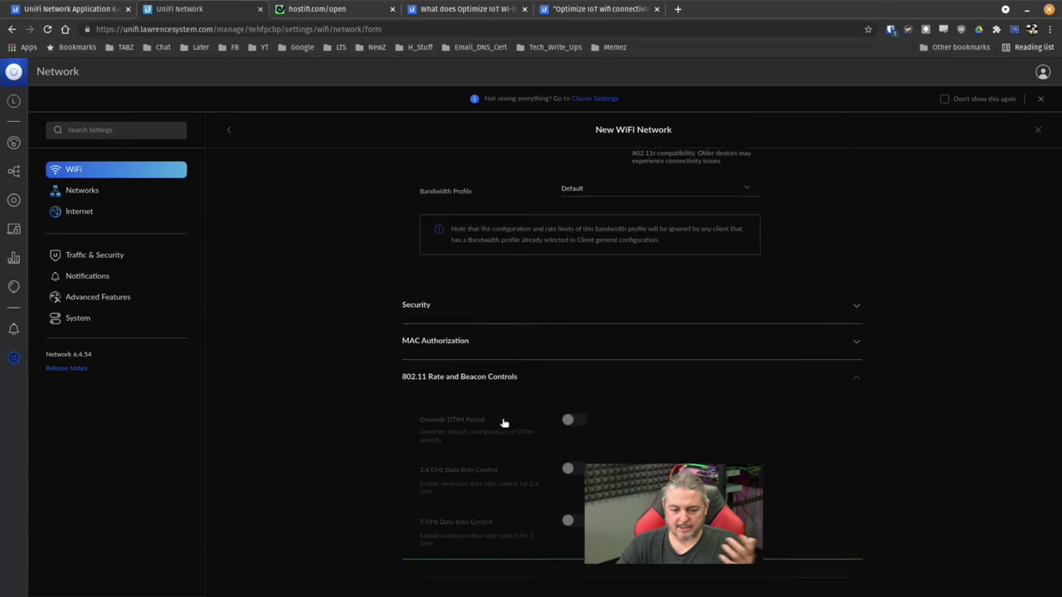
{"action": "left_click", "coordinate": [516, 341]}
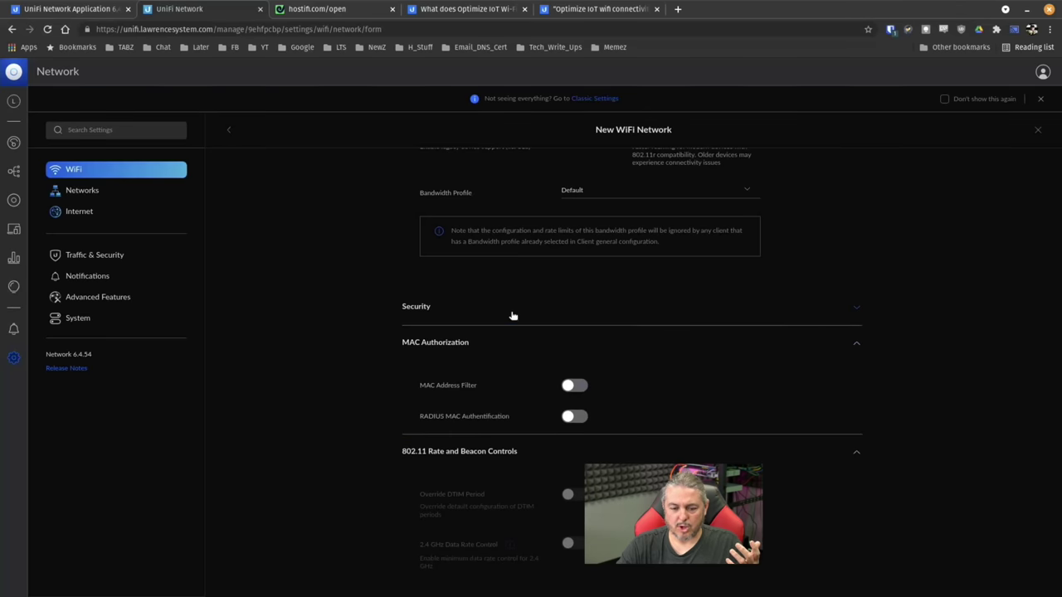
{"action": "left_click", "coordinate": [513, 316]}
{"action": "scroll", "coordinate": [512, 314], "scroll_direction": "up", "scroll_amount": 4}
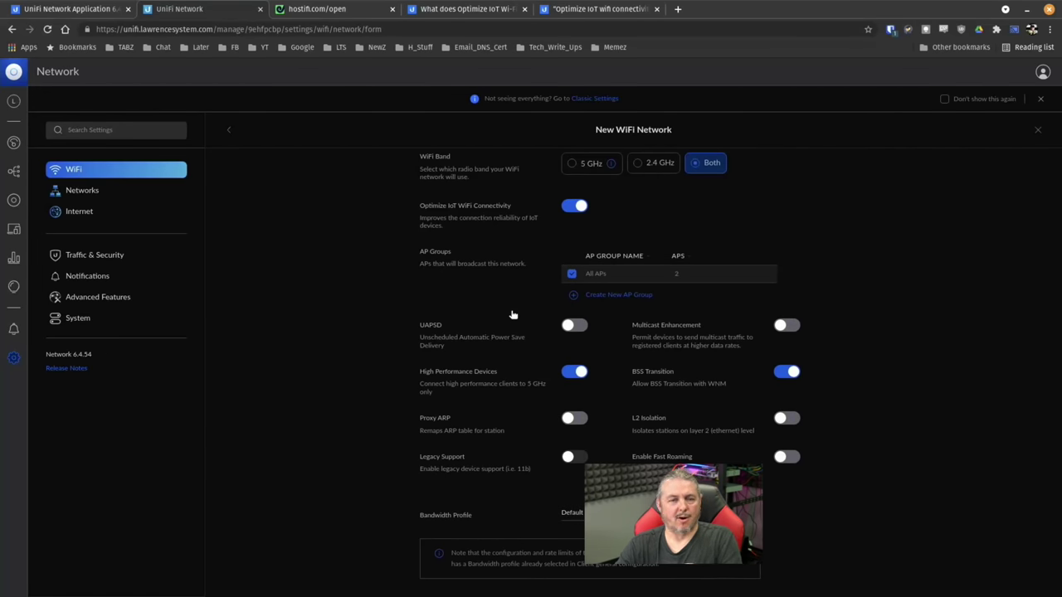
{"action": "scroll", "coordinate": [513, 314], "scroll_direction": "up", "scroll_amount": 3}
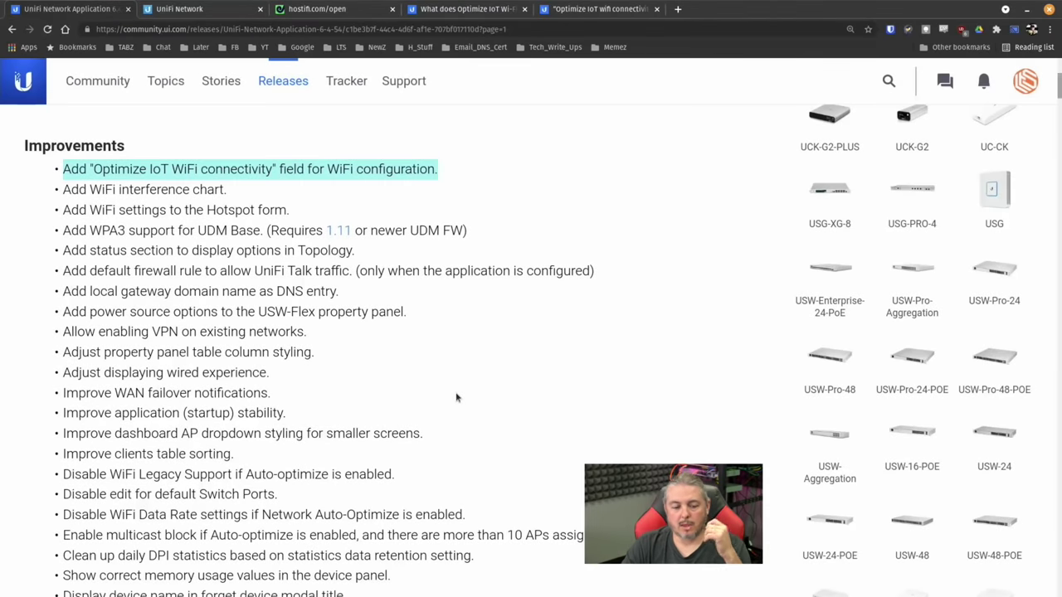
{"action": "scroll", "coordinate": [456, 398], "scroll_direction": "down", "scroll_amount": 1}
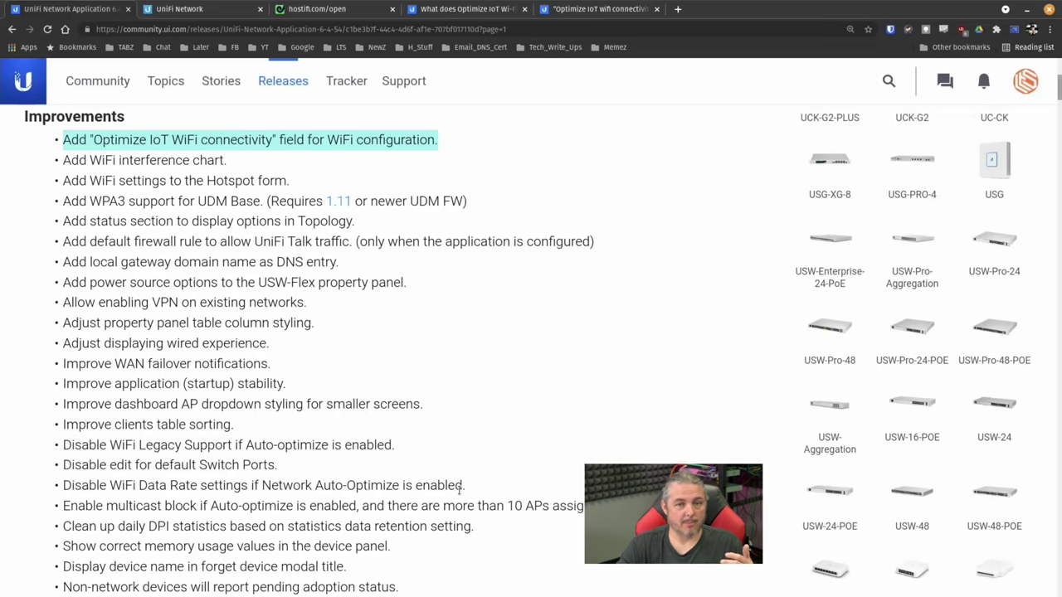
{"action": "scroll", "coordinate": [459, 489], "scroll_direction": "down", "scroll_amount": 3}
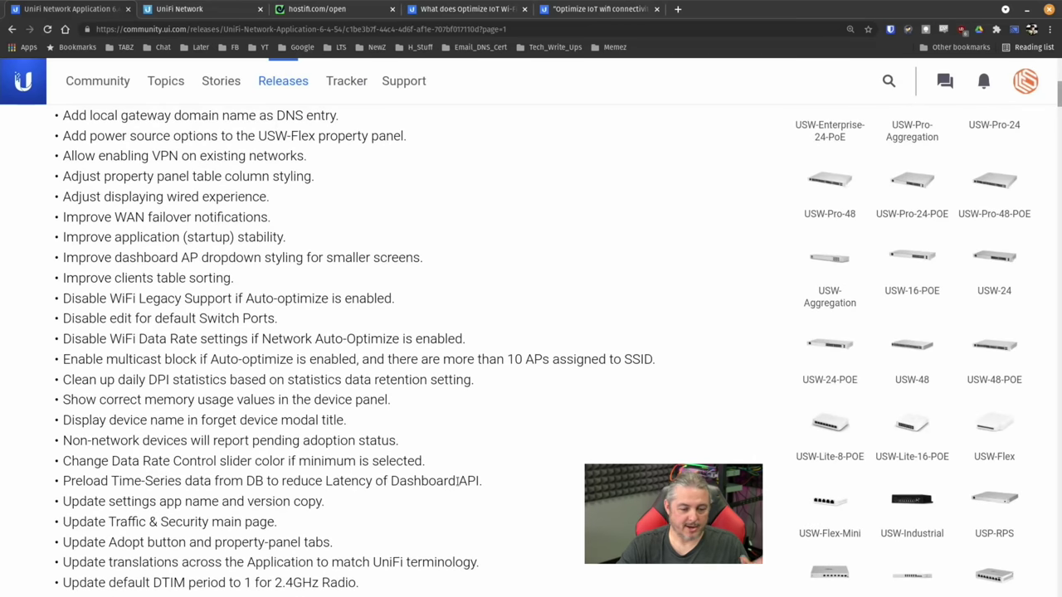
{"action": "scroll", "coordinate": [458, 482], "scroll_direction": "down", "scroll_amount": 4}
{"action": "scroll", "coordinate": [459, 485], "scroll_direction": "up", "scroll_amount": 1}
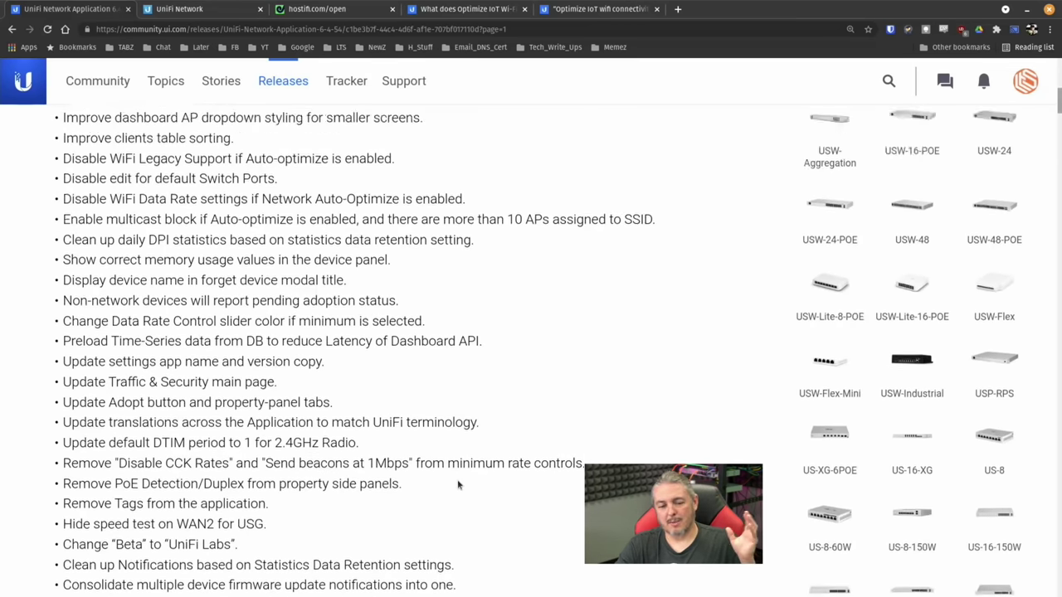
{"action": "scroll", "coordinate": [458, 486], "scroll_direction": "up", "scroll_amount": 4}
{"action": "scroll", "coordinate": [458, 486], "scroll_direction": "up", "scroll_amount": 4}
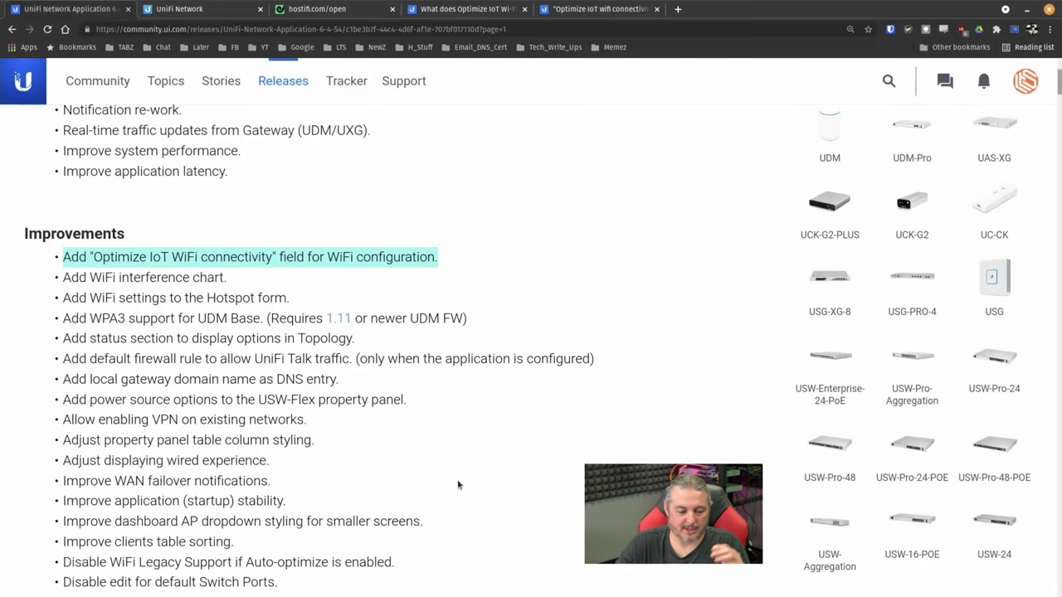
Step: Highlight the 'Improve WAN failover notifications' and 'Improve application (startup) stability' lines
{"action": "scroll", "coordinate": [445, 399], "scroll_direction": "down", "scroll_amount": 2}
{"action": "scroll", "coordinate": [446, 399], "scroll_direction": "down", "scroll_amount": 4}
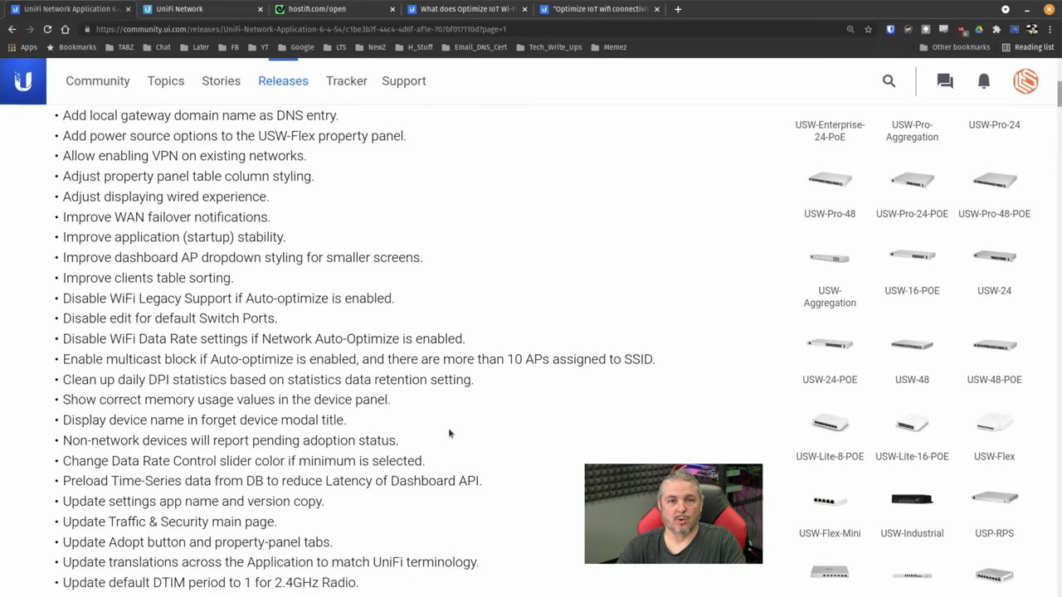
{"action": "scroll", "coordinate": [432, 408], "scroll_direction": "up", "scroll_amount": 5}
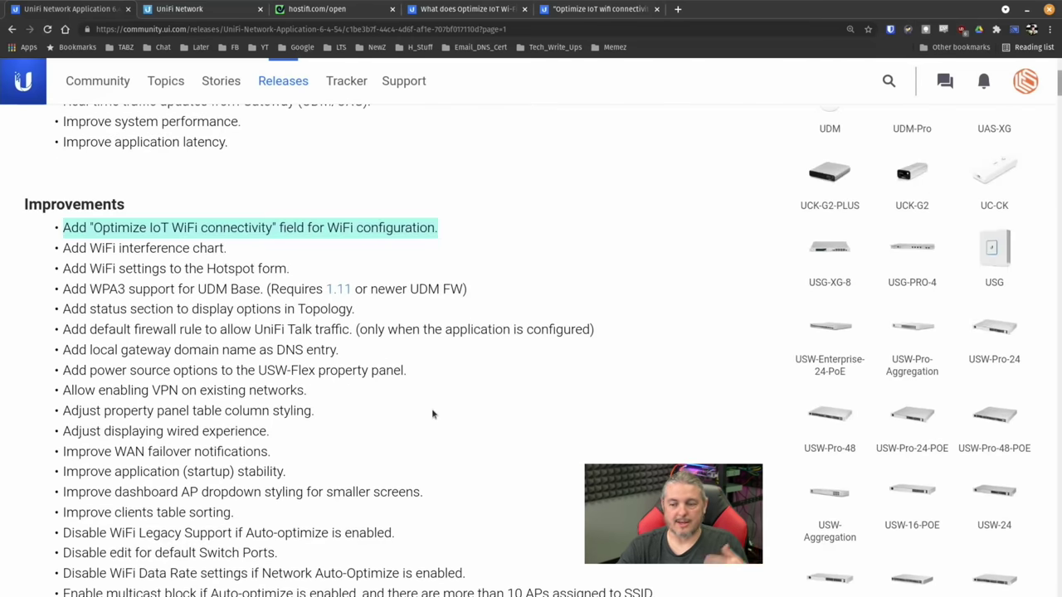
{"action": "scroll", "coordinate": [432, 412], "scroll_direction": "up", "scroll_amount": 4}
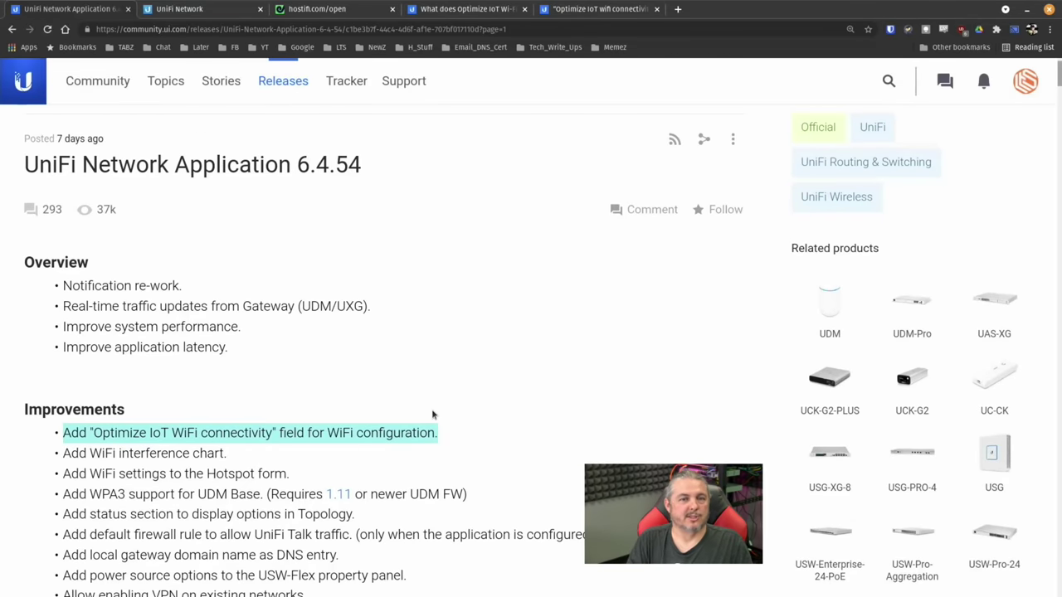
{"action": "scroll", "coordinate": [433, 414], "scroll_direction": "down", "scroll_amount": 4}
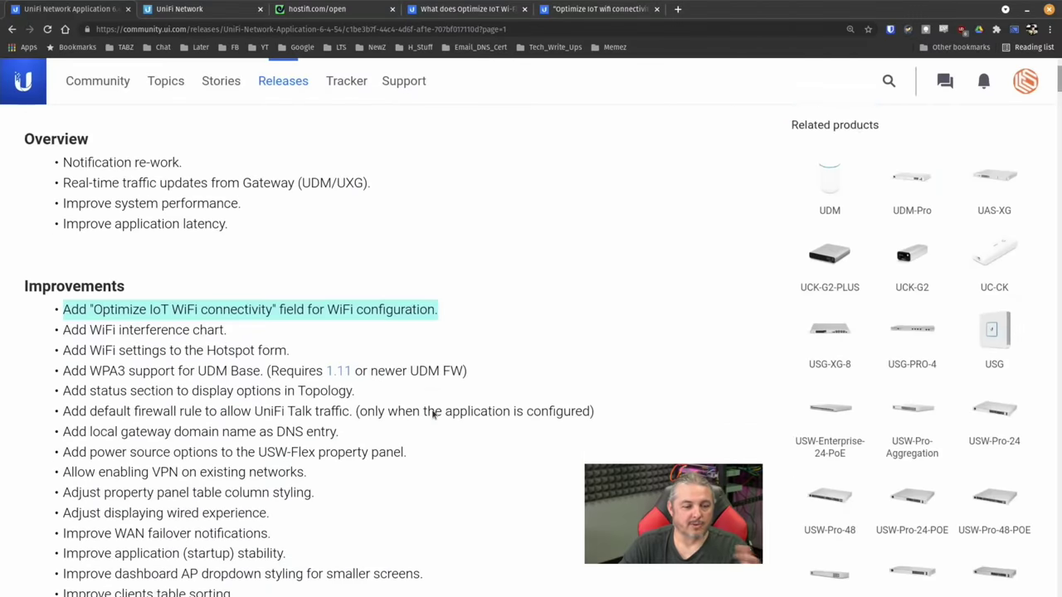
{"action": "scroll", "coordinate": [430, 408], "scroll_direction": "down", "scroll_amount": 1}
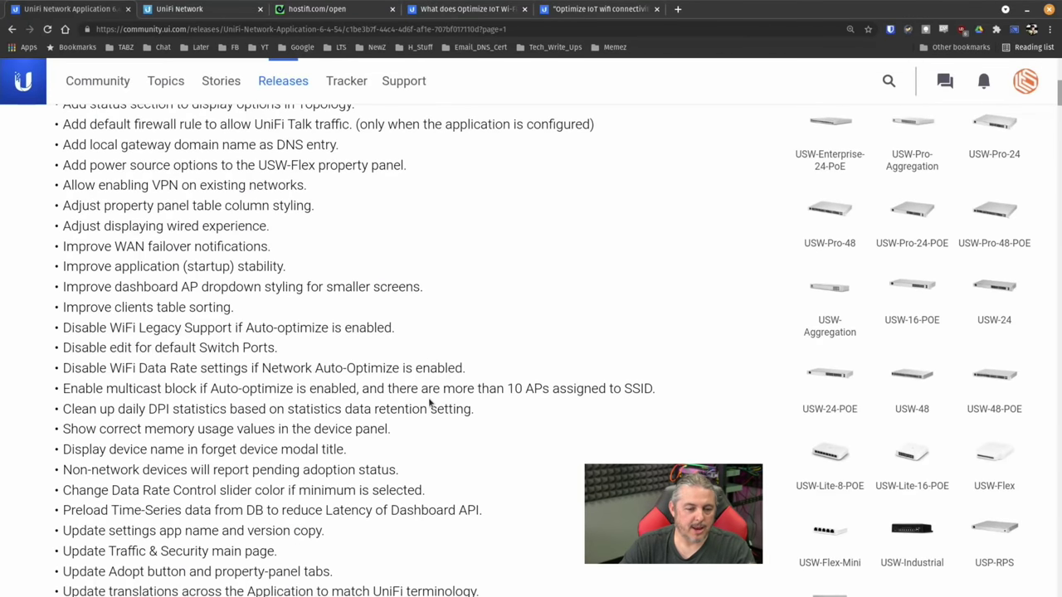
{"action": "scroll", "coordinate": [400, 316], "scroll_direction": "down", "scroll_amount": 1}
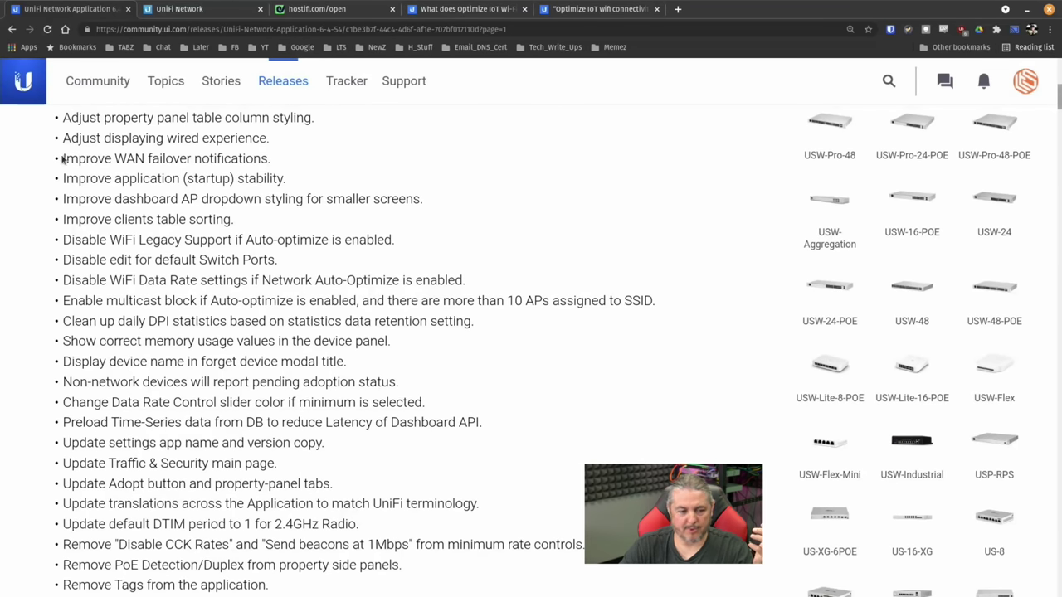
{"action": "left_click_drag", "start_coordinate": [62, 158], "coordinate": [286, 164]}
{"action": "triple_click", "coordinate": [104, 181]}
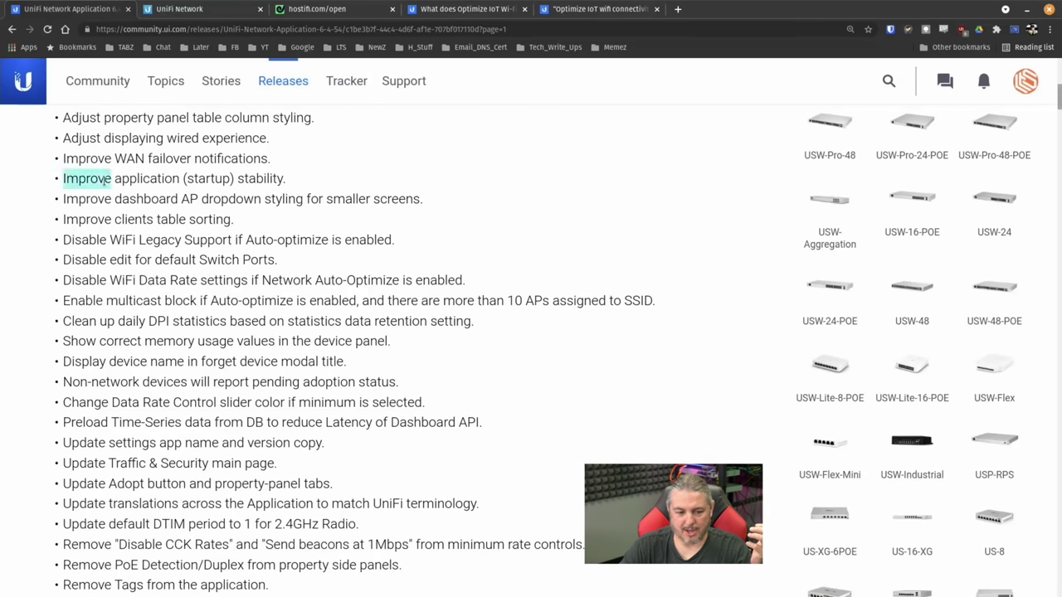
Step: Highlight the 'Improve dashboard AP dropdown styling for smaller screens' line
{"action": "scroll", "coordinate": [248, 255], "scroll_direction": "down", "scroll_amount": 1}
{"action": "scroll", "coordinate": [248, 255], "scroll_direction": "up", "scroll_amount": 2}
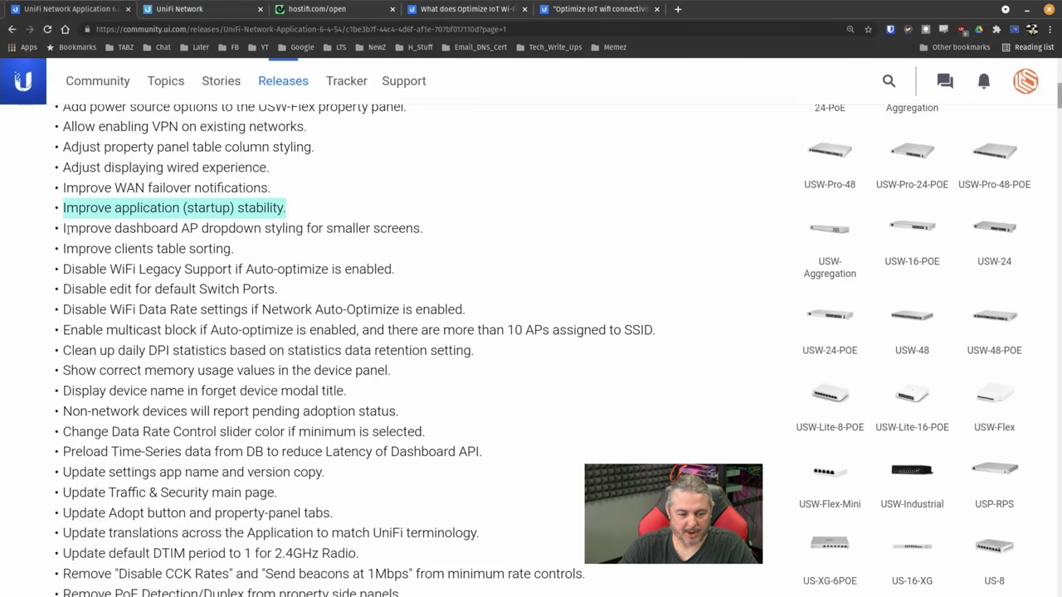
{"action": "triple_click", "coordinate": [226, 235]}
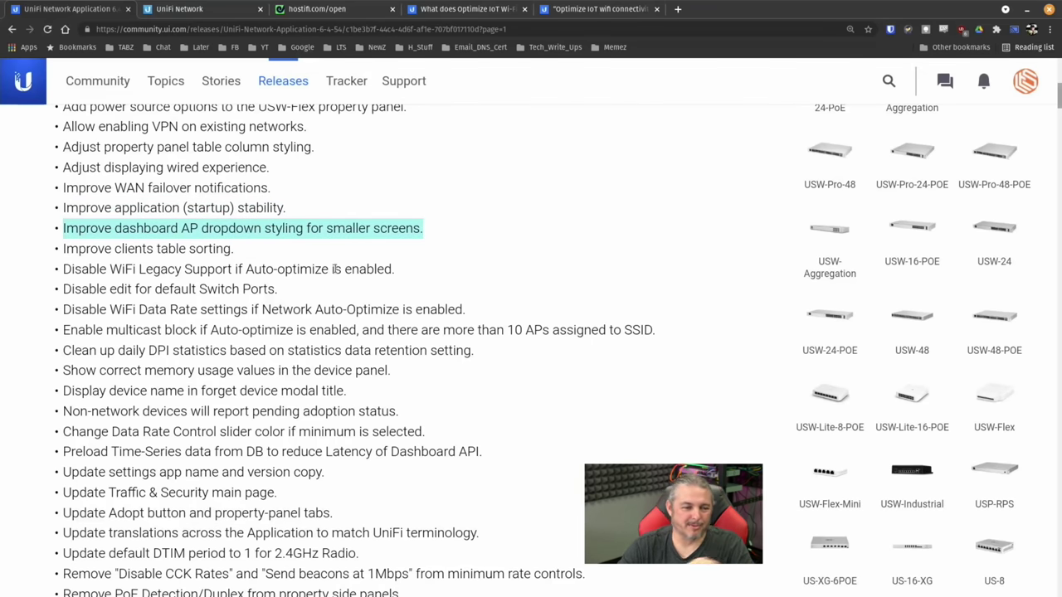
Step: Open the Studio 26 port Switch's settings from the UniFi devices list
{"action": "left_click", "coordinate": [214, 12]}
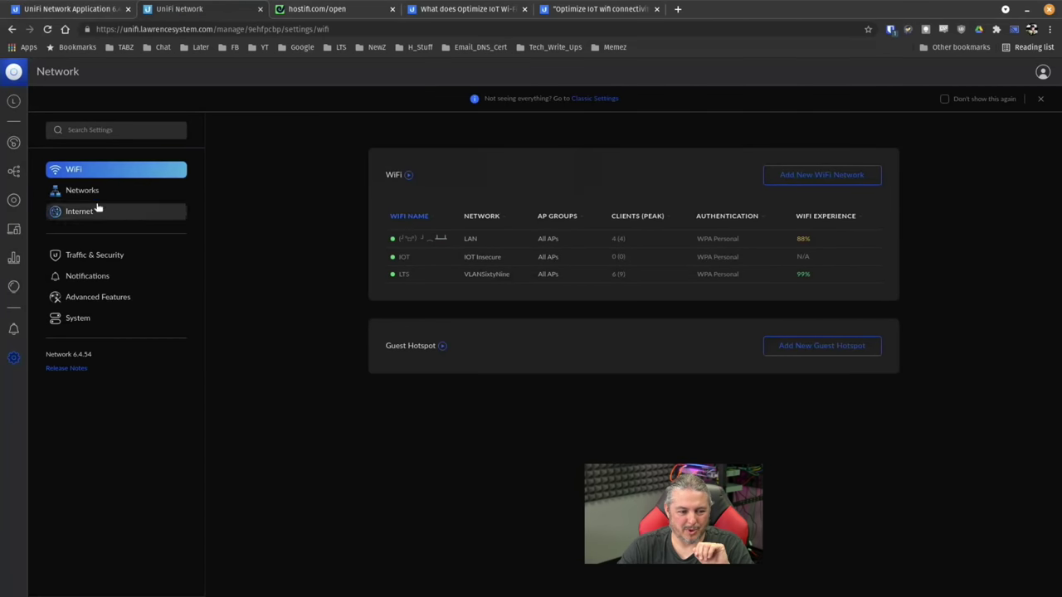
{"action": "left_click", "coordinate": [14, 203]}
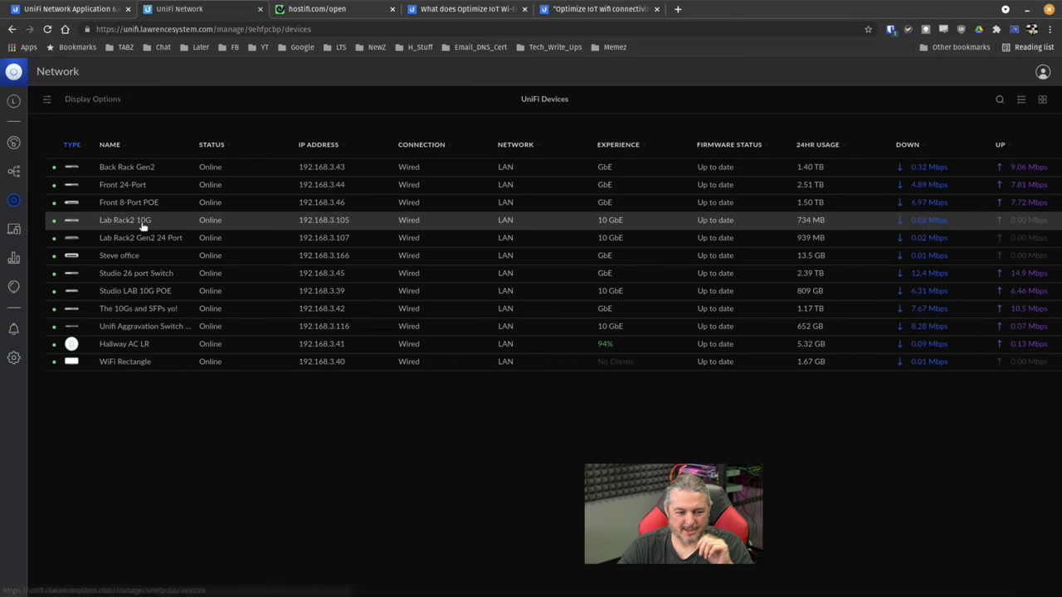
{"action": "left_click", "coordinate": [157, 273]}
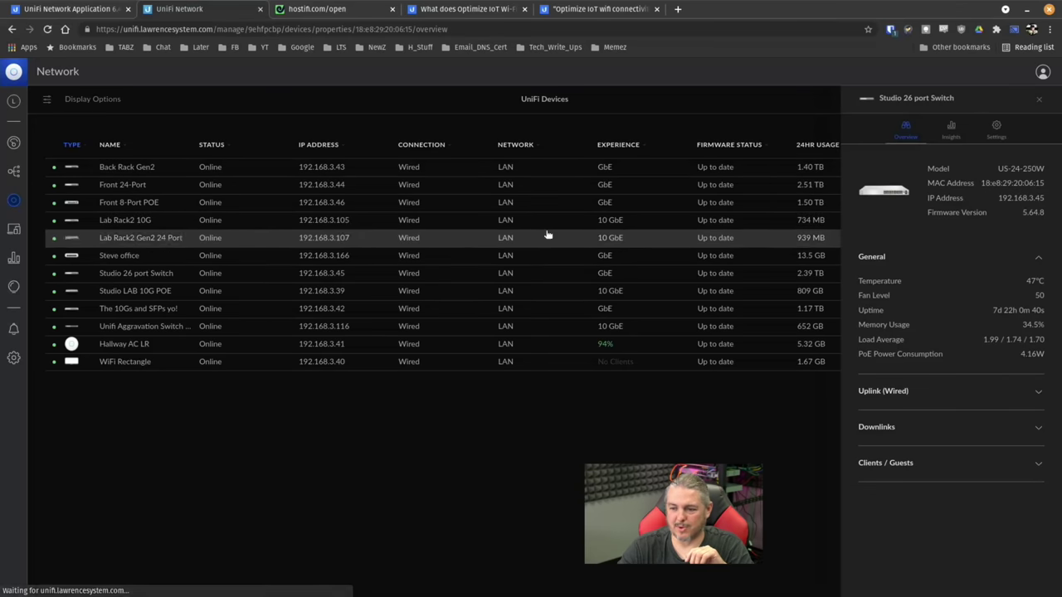
{"action": "left_click", "coordinate": [999, 129]}
Step: Review port 1's Port Profile options, keep it at All, and cancel without changes
{"action": "mouse_move", "coordinate": [871, 166]}
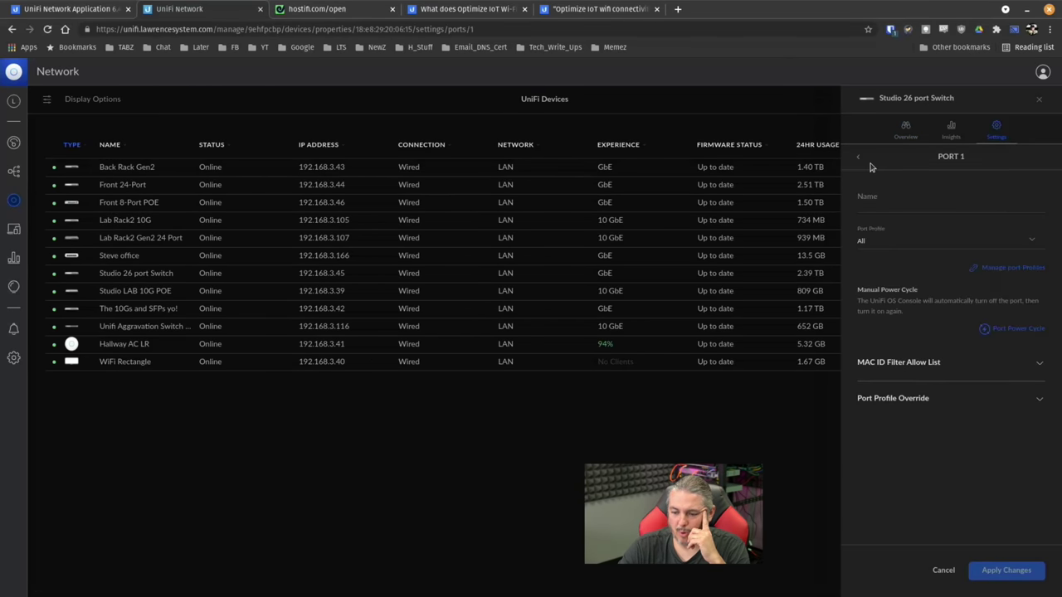
{"action": "left_click", "coordinate": [888, 241]}
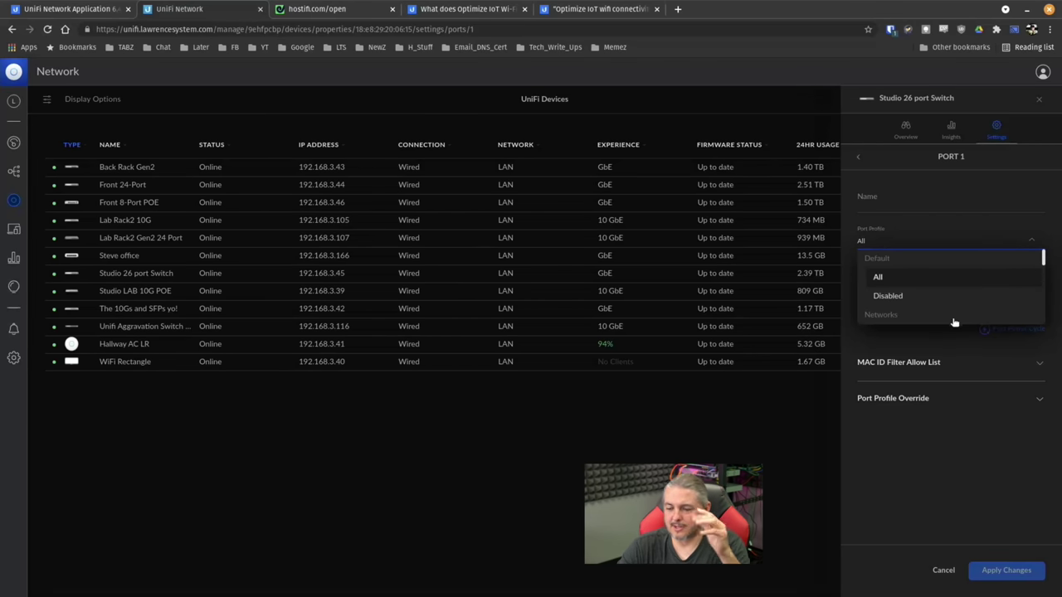
{"action": "scroll", "coordinate": [908, 303], "scroll_direction": "down", "scroll_amount": 5}
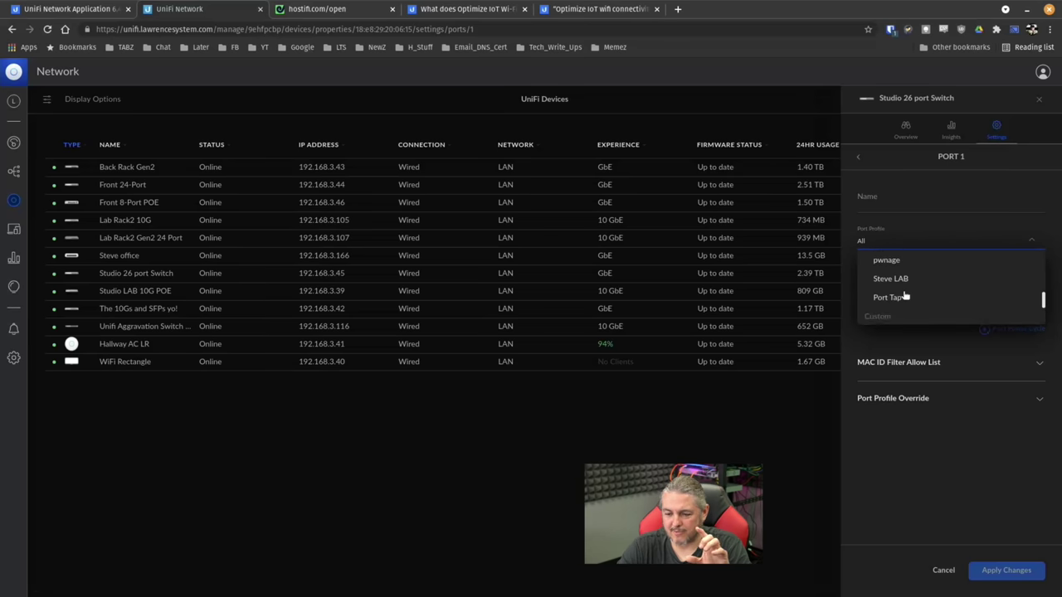
{"action": "scroll", "coordinate": [909, 303], "scroll_direction": "up", "scroll_amount": 5}
{"action": "left_click", "coordinate": [938, 344]}
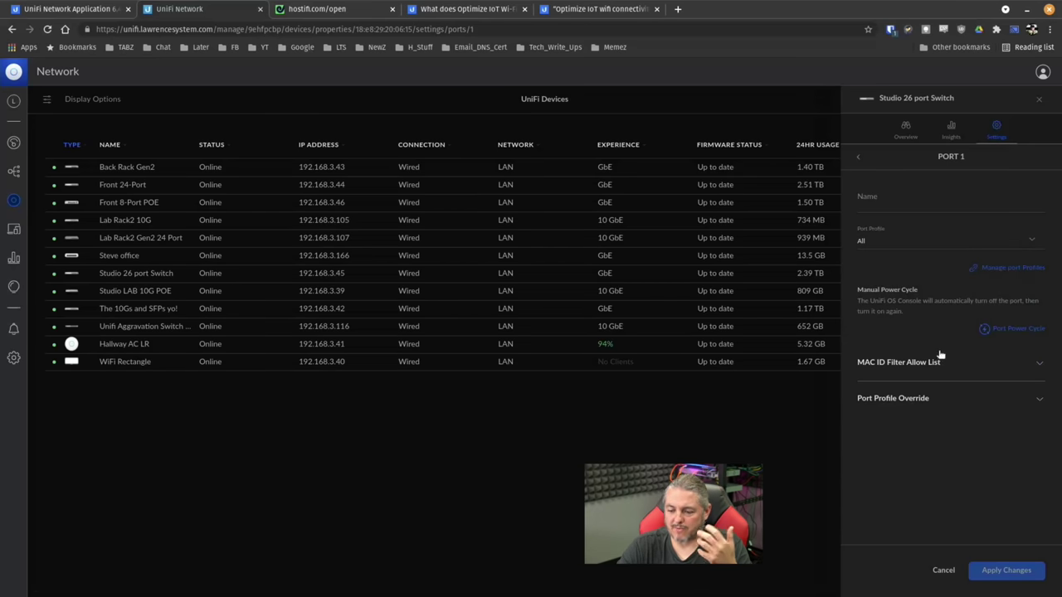
{"action": "left_click", "coordinate": [984, 244]}
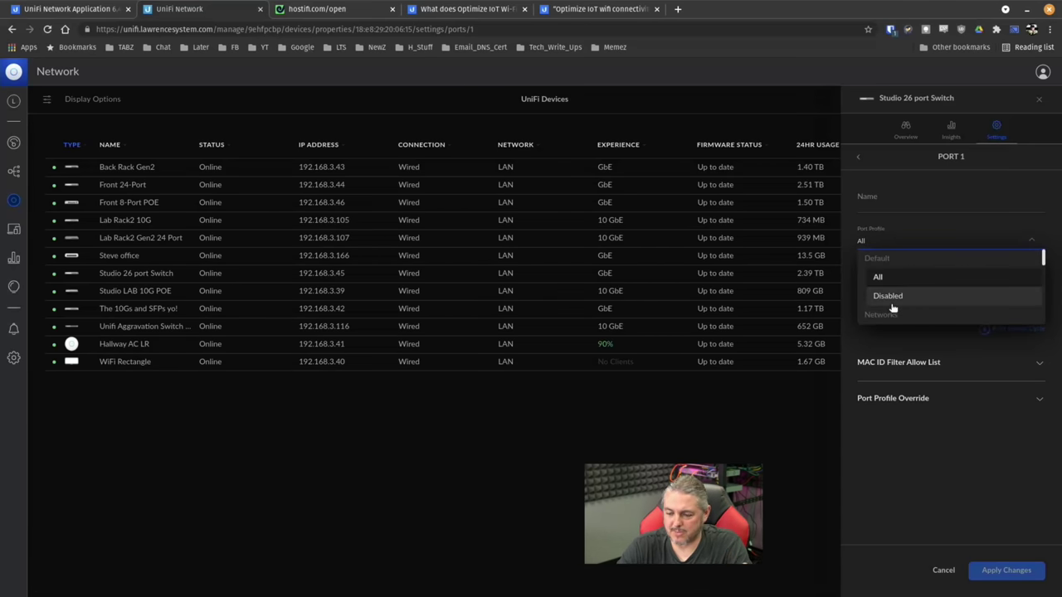
{"action": "scroll", "coordinate": [894, 305], "scroll_direction": "down", "scroll_amount": 3}
{"action": "scroll", "coordinate": [894, 305], "scroll_direction": "down", "scroll_amount": 5}
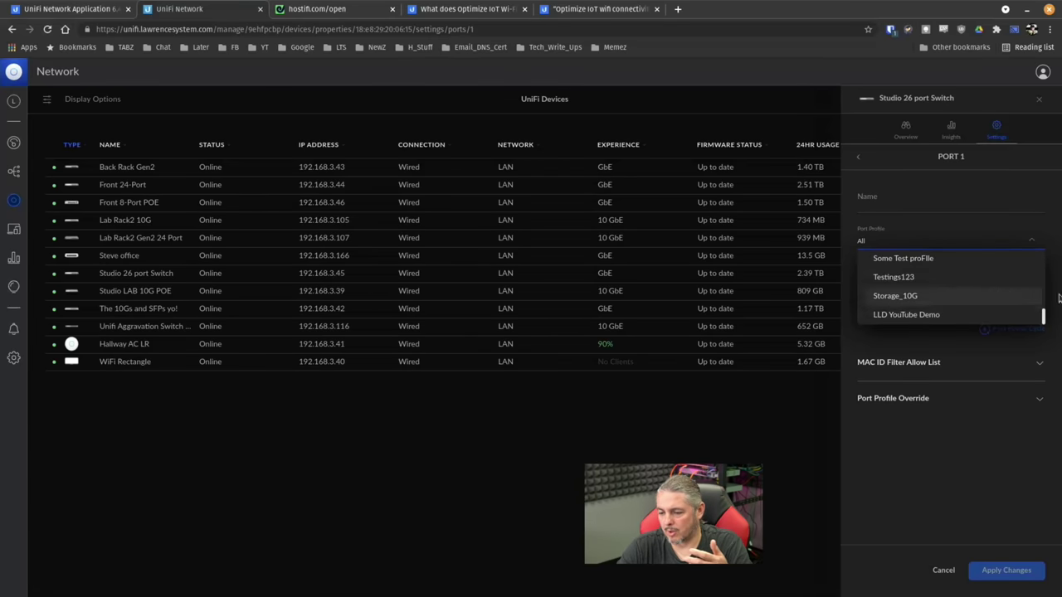
{"action": "scroll", "coordinate": [1044, 312], "scroll_direction": "up", "scroll_amount": 8}
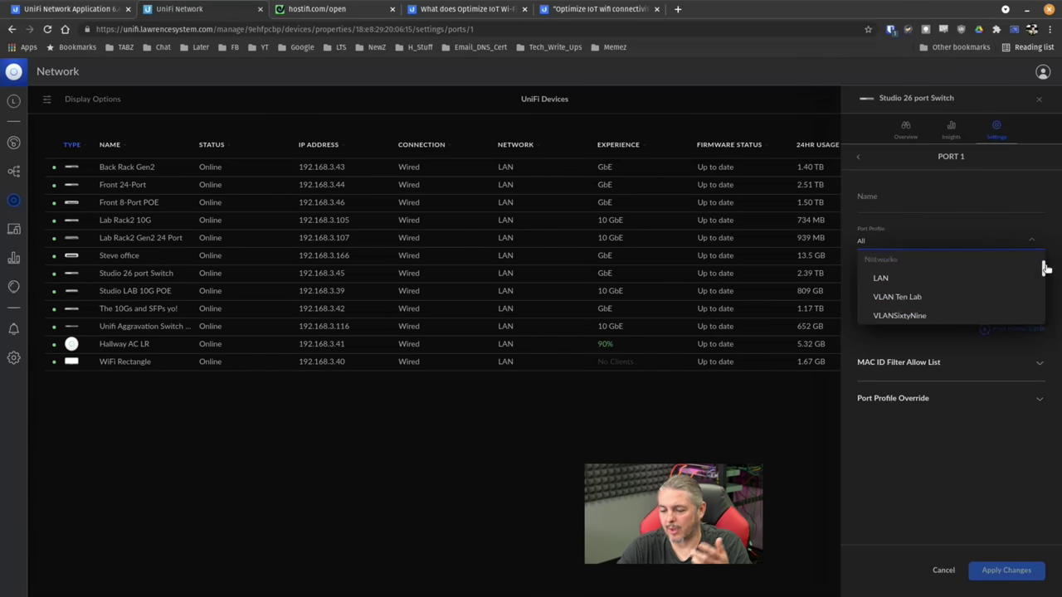
{"action": "left_click", "coordinate": [943, 571]}
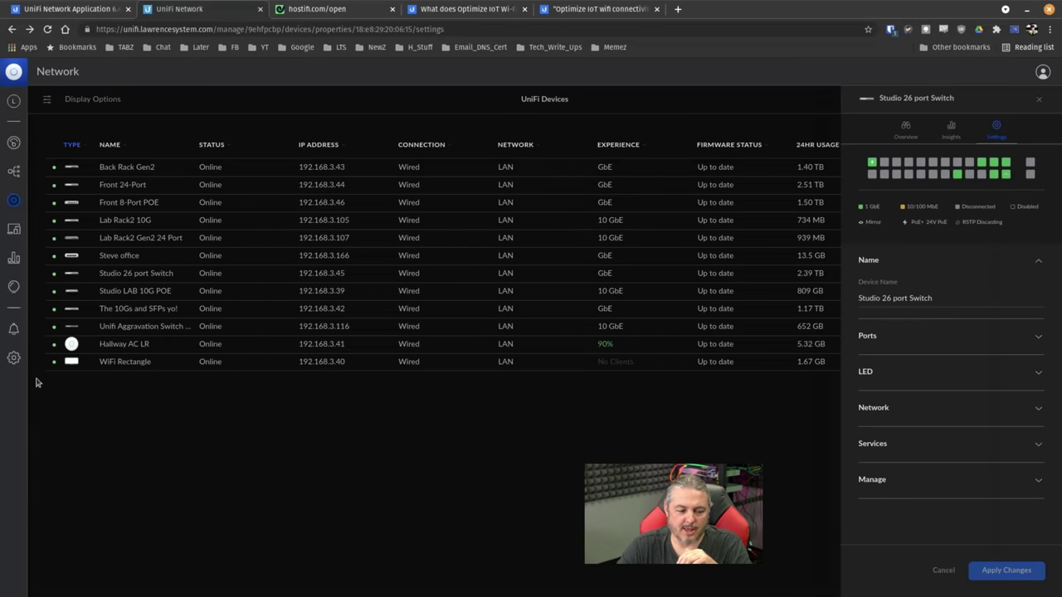
Step: Switch off New User Interface in System settings and confirm Deactivate
{"action": "left_click", "coordinate": [15, 360]}
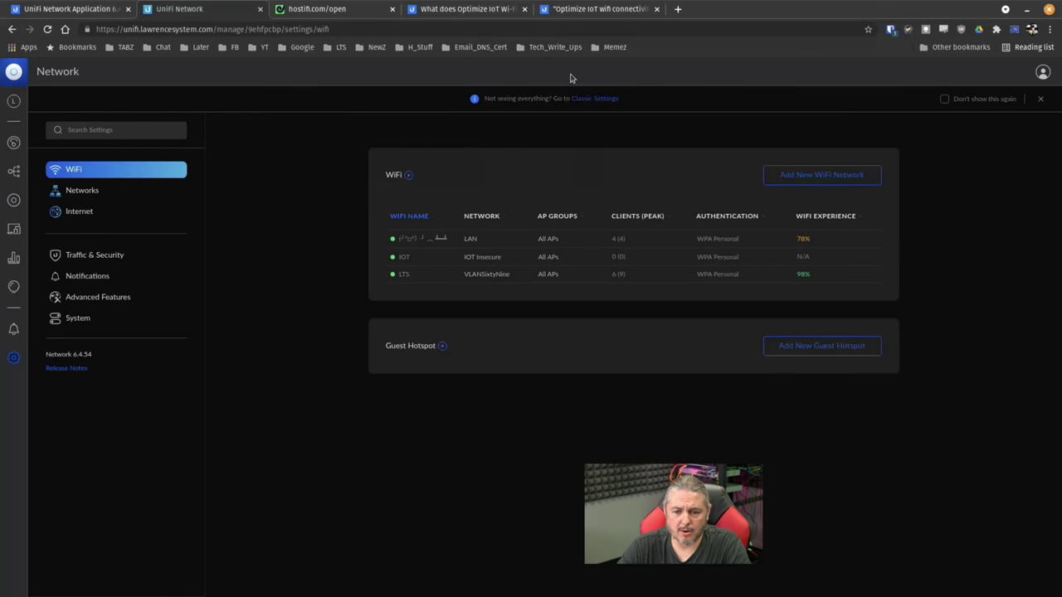
{"action": "left_click", "coordinate": [604, 99]}
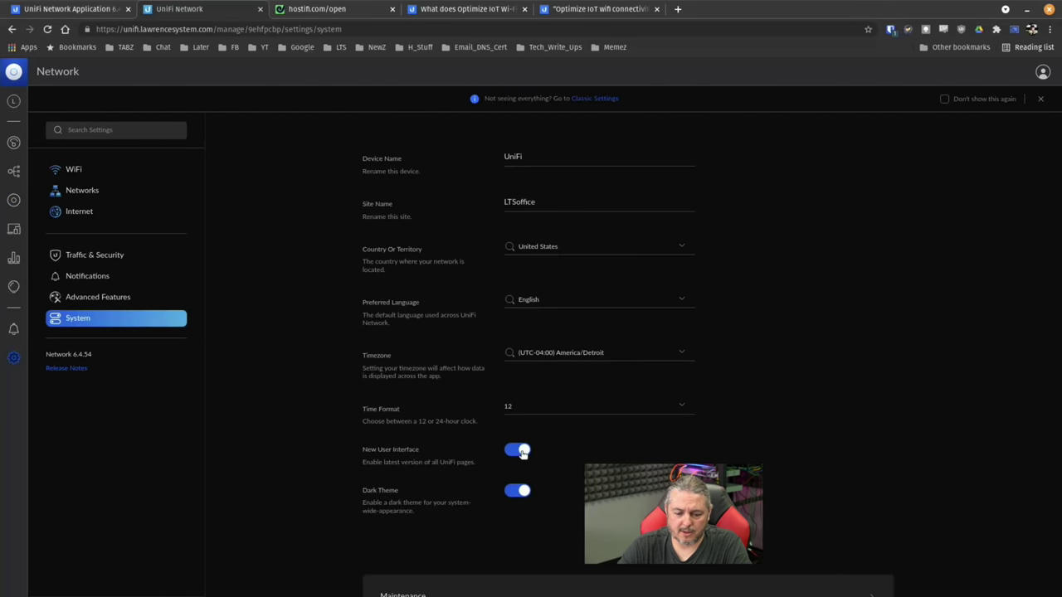
{"action": "left_click", "coordinate": [521, 452]}
{"action": "left_click", "coordinate": [607, 365]}
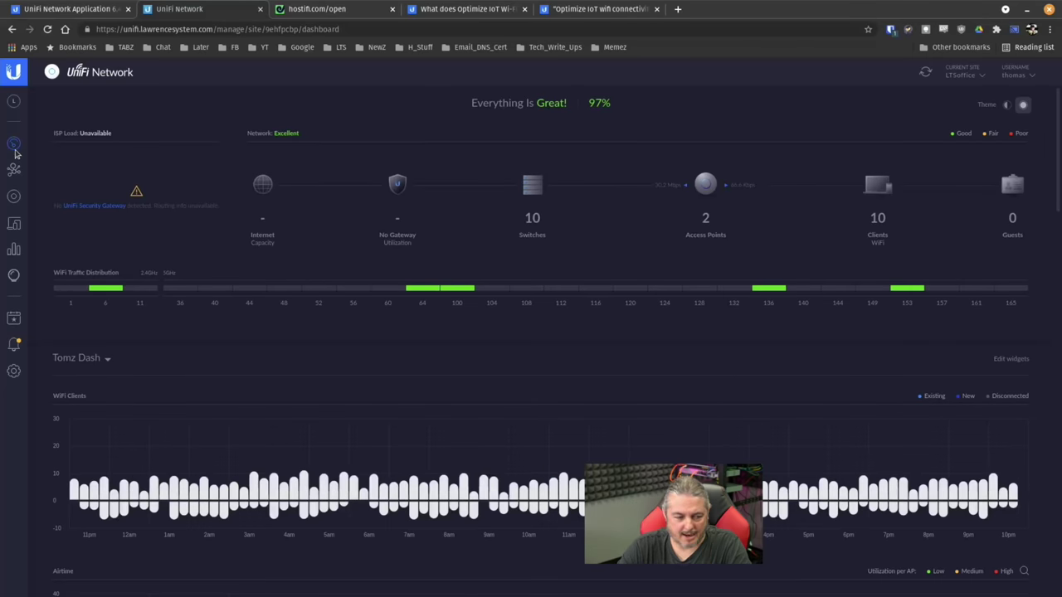
Step: Open the Lab Rack2 10G switch's port list from Devices
{"action": "left_click", "coordinate": [13, 199]}
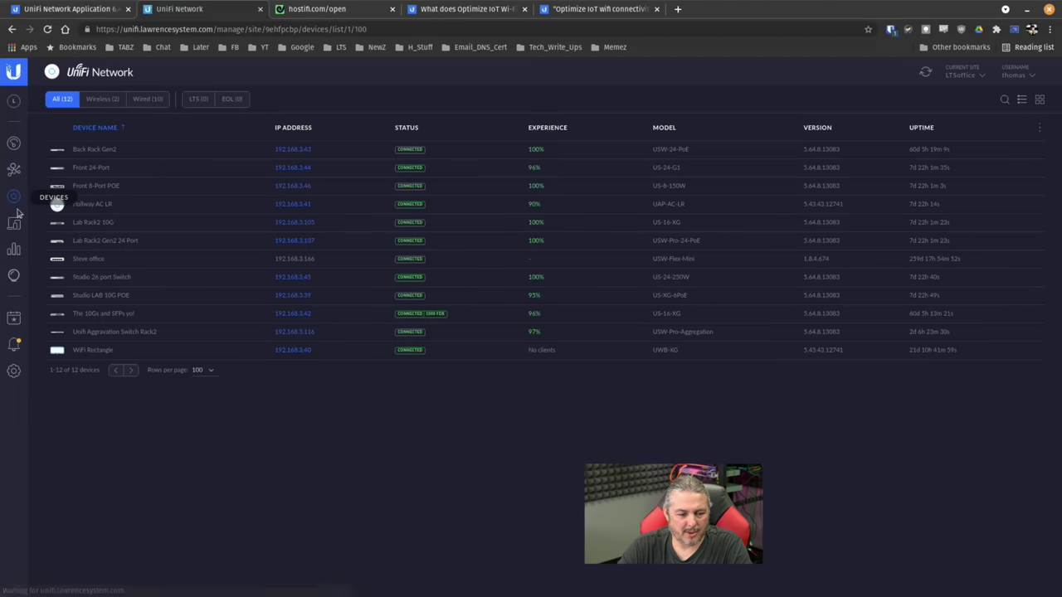
{"action": "left_click", "coordinate": [145, 222]}
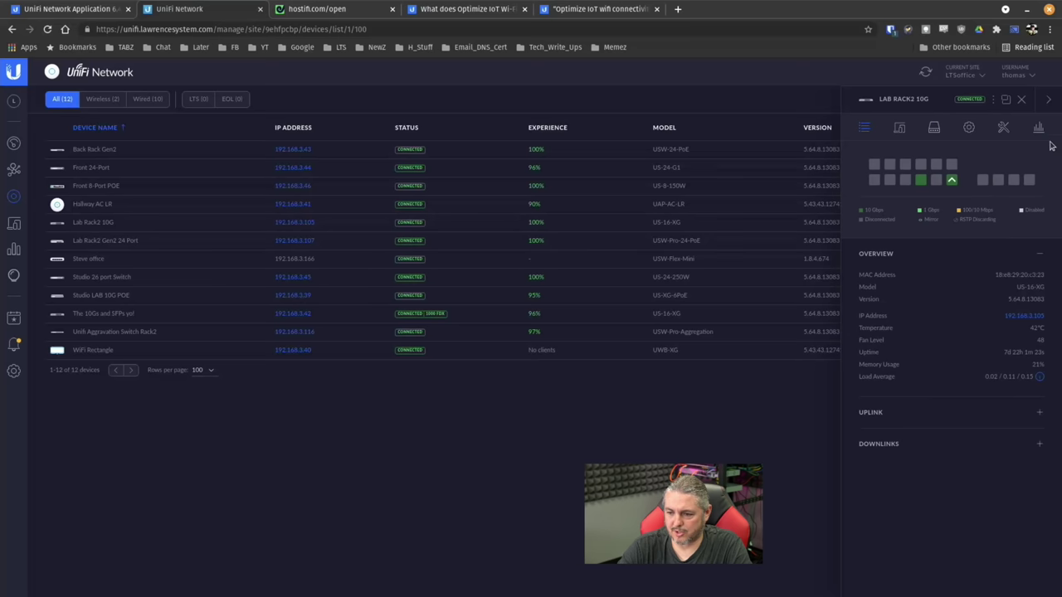
{"action": "left_click", "coordinate": [873, 165]}
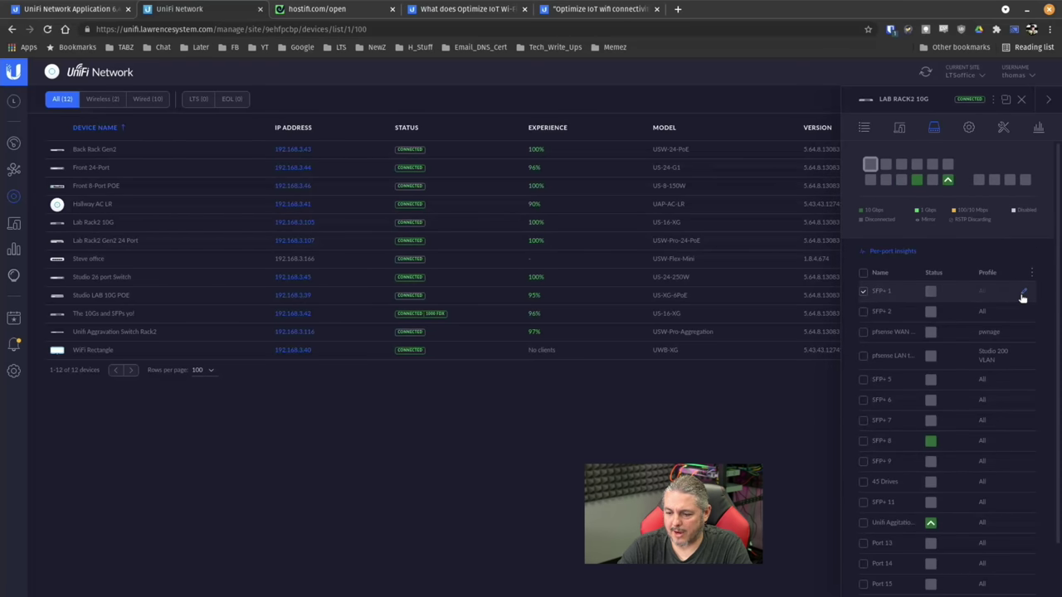
Step: Check port 1's switch port profile, keep All, view its clients, and close the panel
{"action": "left_click", "coordinate": [1023, 295]}
{"action": "left_click", "coordinate": [885, 332]}
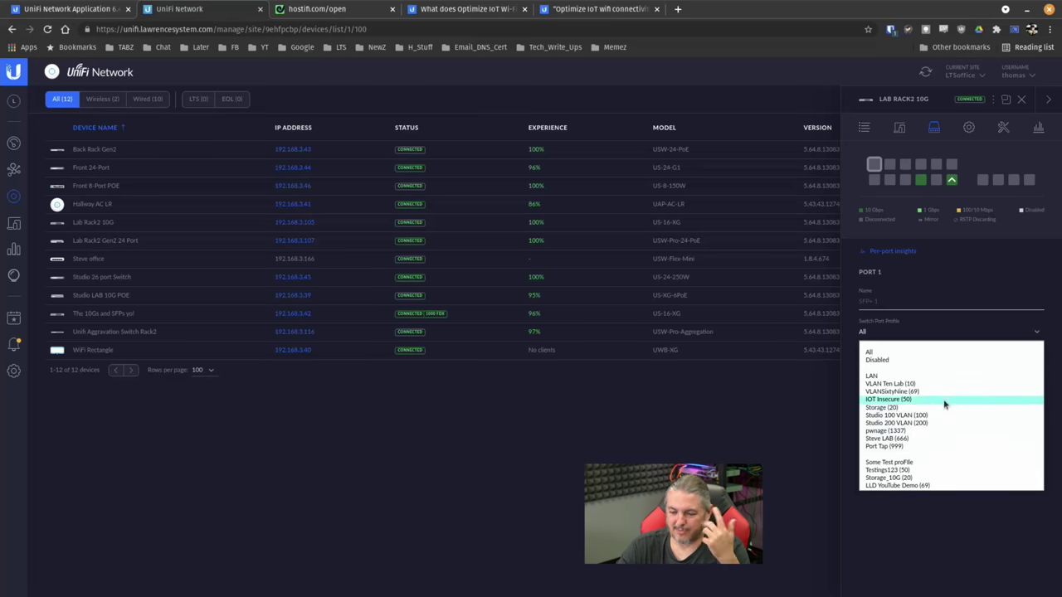
{"action": "left_click", "coordinate": [954, 281]}
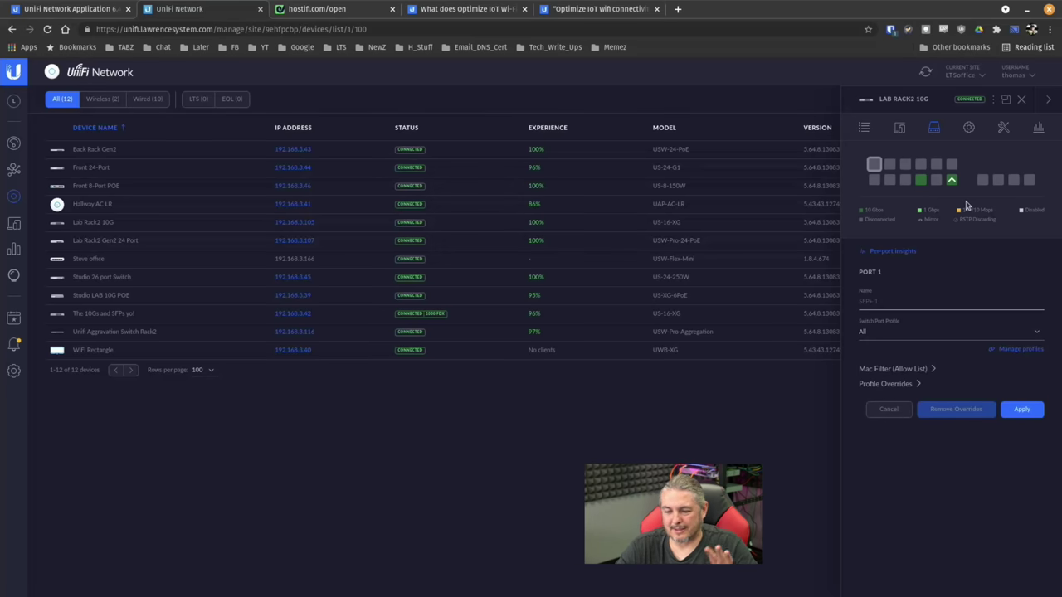
{"action": "left_click", "coordinate": [900, 127]}
{"action": "left_click", "coordinate": [1022, 101]}
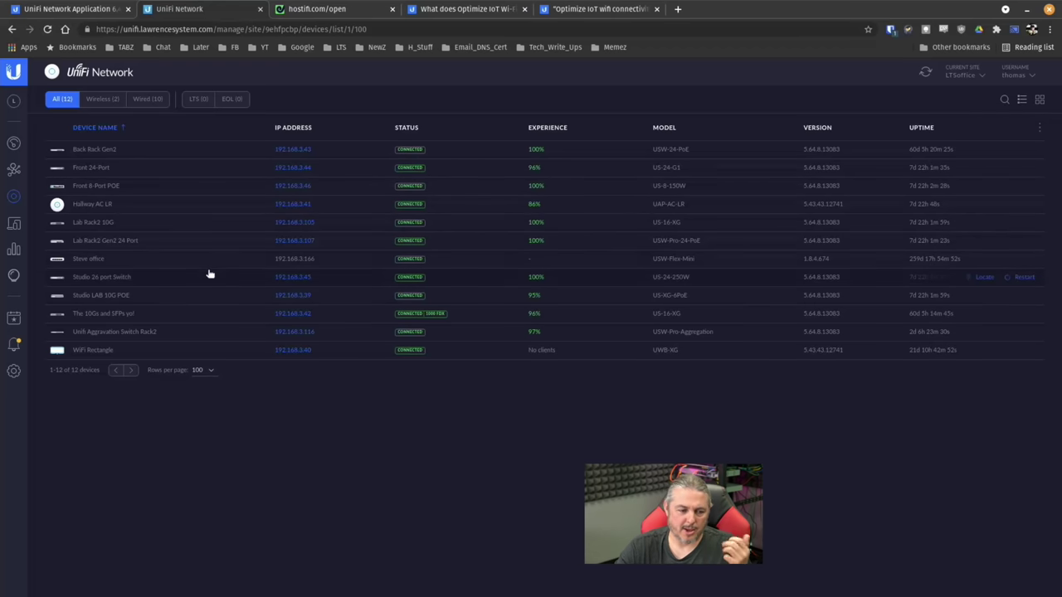
Step: Pop out Lab Rack2 10G's device panel as a floating window on the right
{"action": "left_click", "coordinate": [129, 225]}
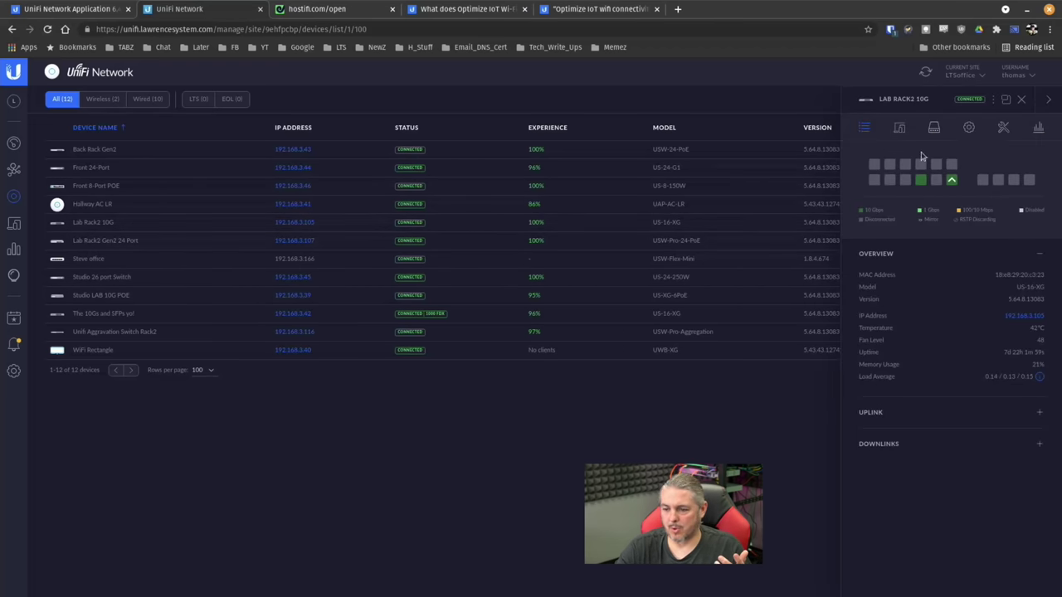
{"action": "left_click", "coordinate": [1005, 99]}
{"action": "left_click_drag", "start_coordinate": [189, 126], "coordinate": [655, 147]}
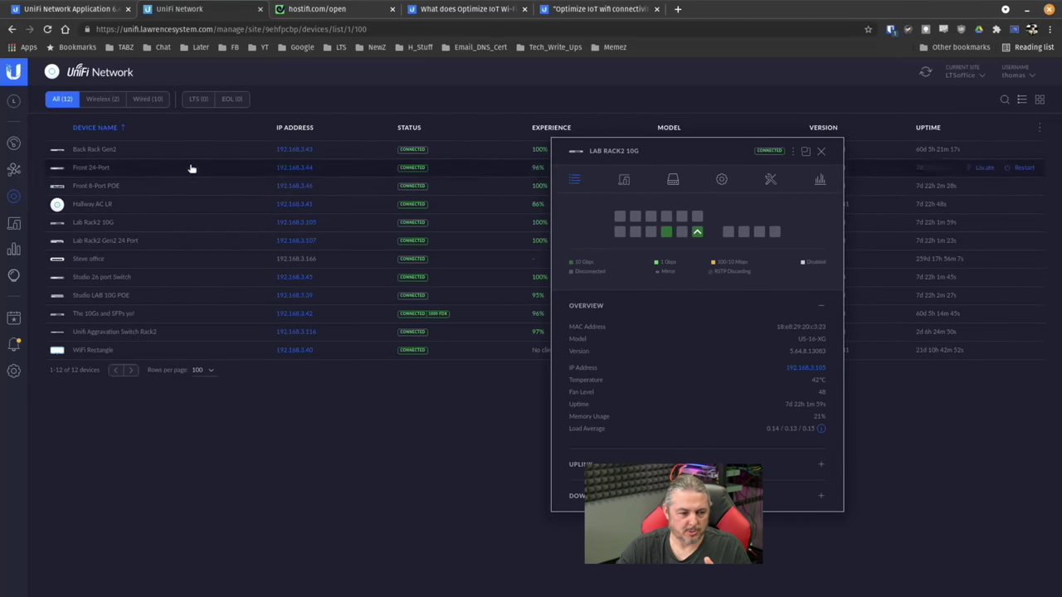
Step: Pop out Back Rack Gen2's panel too and arrange both windows side by side
{"action": "left_click", "coordinate": [134, 151]}
{"action": "left_click", "coordinate": [1004, 104]}
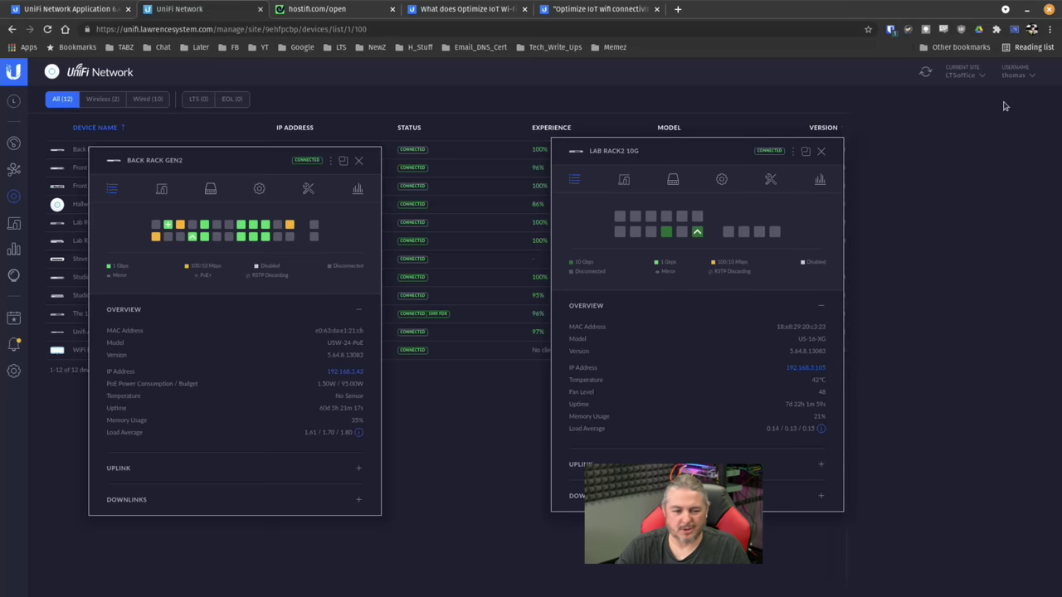
{"action": "left_click_drag", "start_coordinate": [183, 160], "coordinate": [847, 180]}
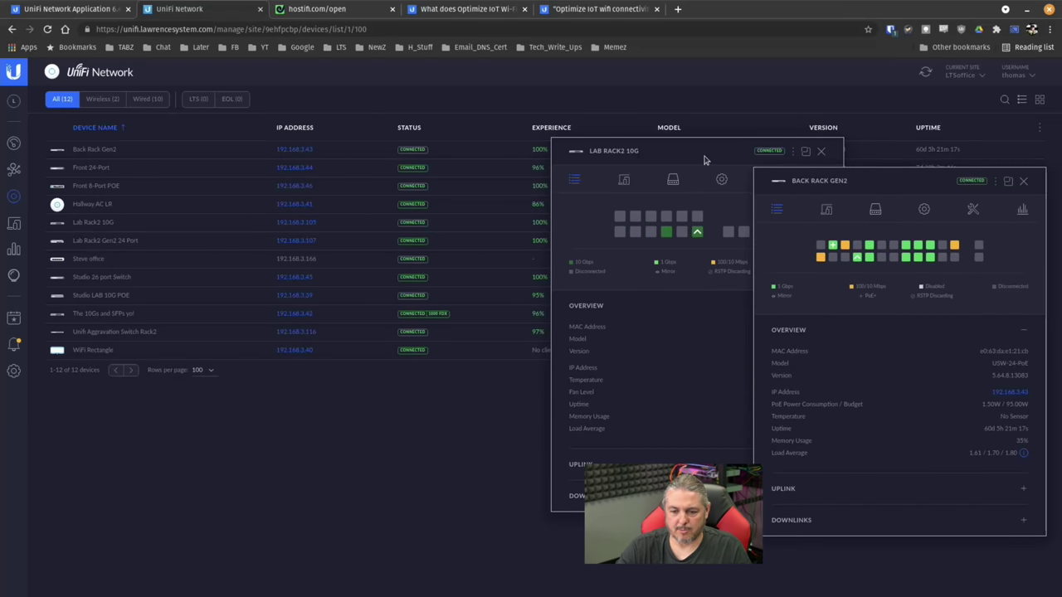
{"action": "left_click_drag", "start_coordinate": [705, 161], "coordinate": [567, 155]}
{"action": "left_click_drag", "start_coordinate": [897, 207], "coordinate": [866, 174]}
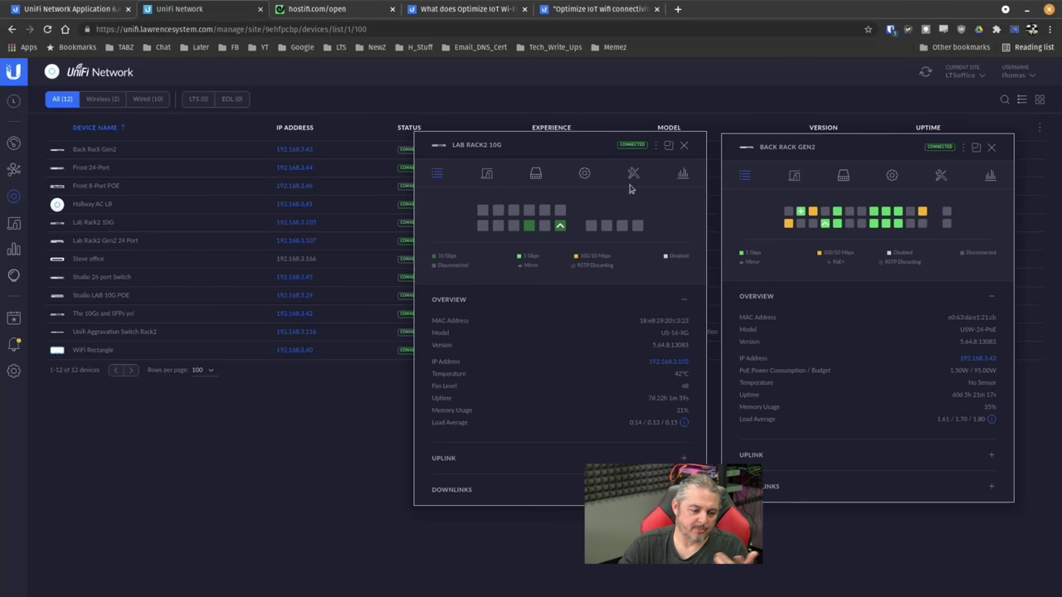
Step: Enable New User Interface in User Interface settings and apply the changes
{"action": "left_click", "coordinate": [13, 371]}
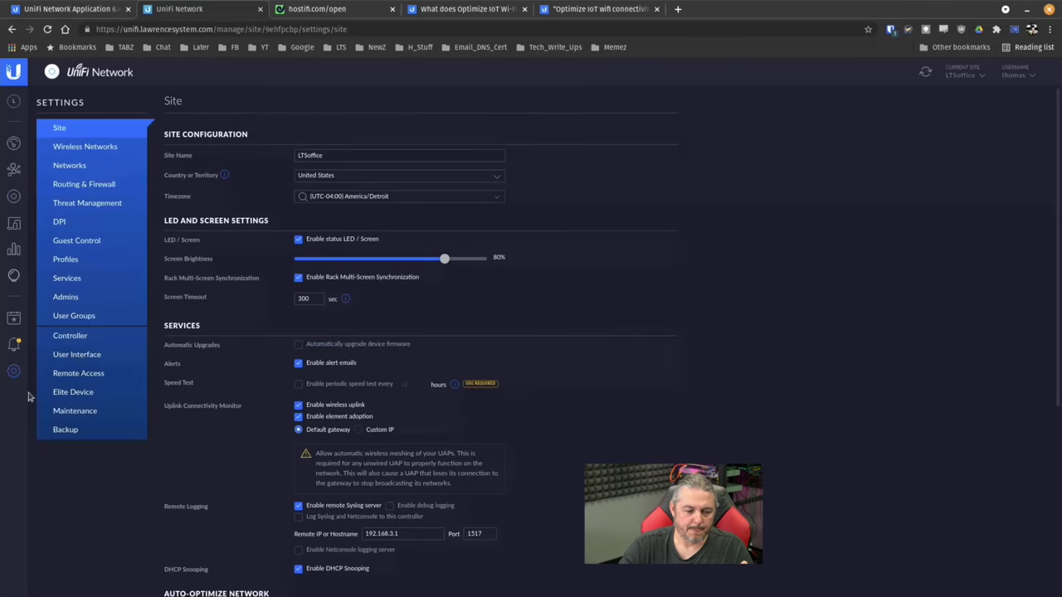
{"action": "left_click", "coordinate": [79, 354]}
{"action": "left_click", "coordinate": [348, 323]}
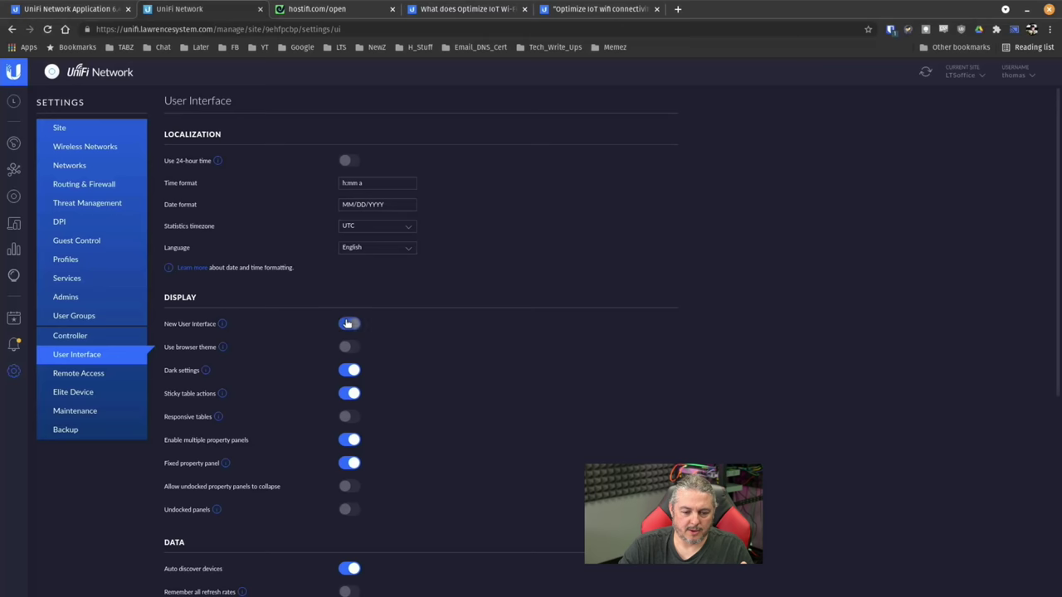
{"action": "scroll", "coordinate": [467, 495], "scroll_direction": "down", "scroll_amount": 4}
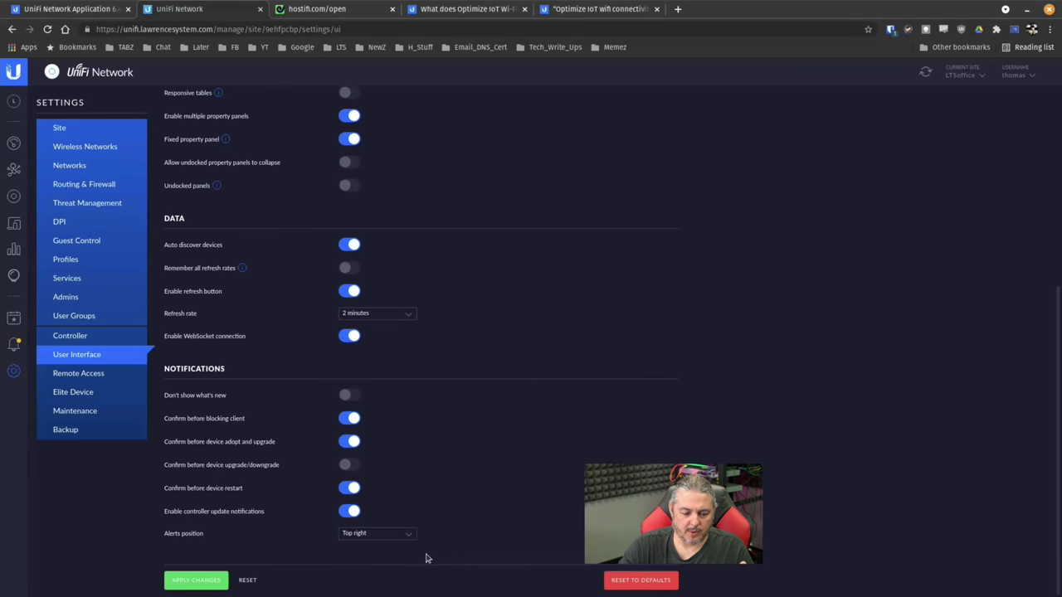
{"action": "left_click", "coordinate": [216, 585]}
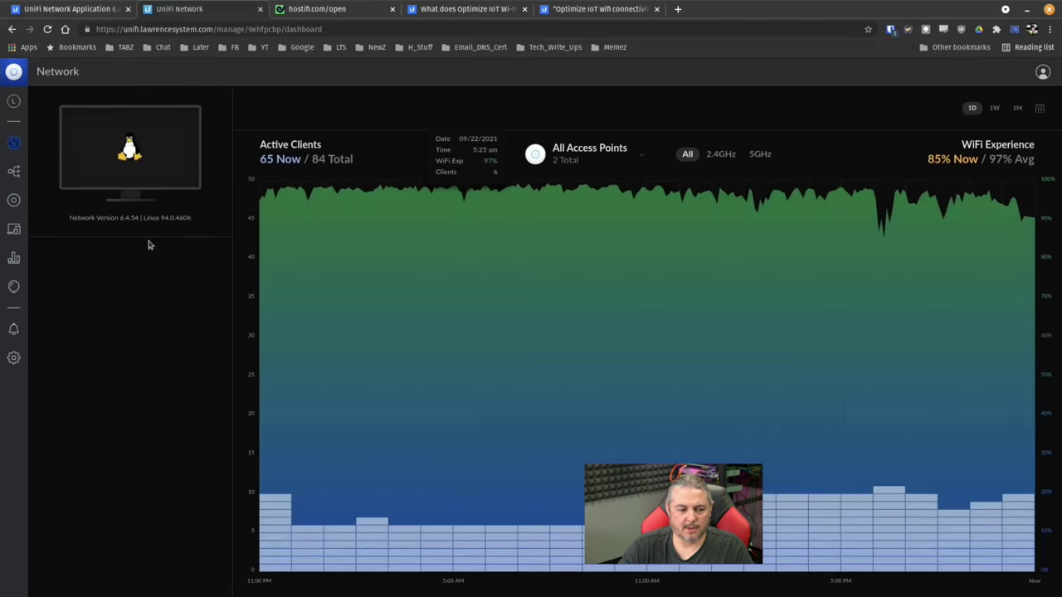
Step: Show the UniFi Devices list and view Lab Rack2 10G's insights and settings
{"action": "left_click", "coordinate": [11, 202]}
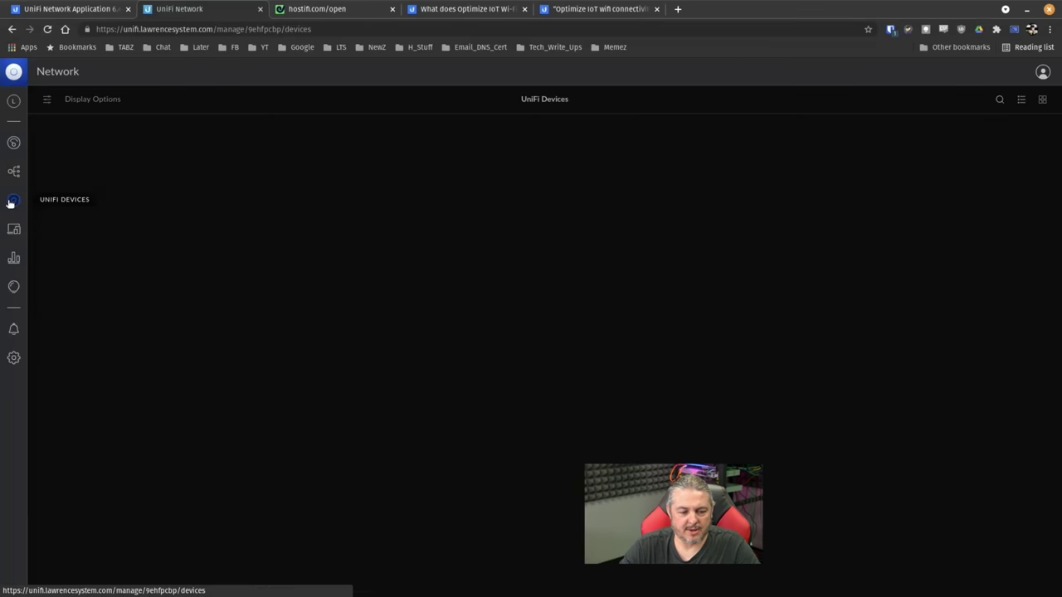
{"action": "left_click", "coordinate": [137, 221]}
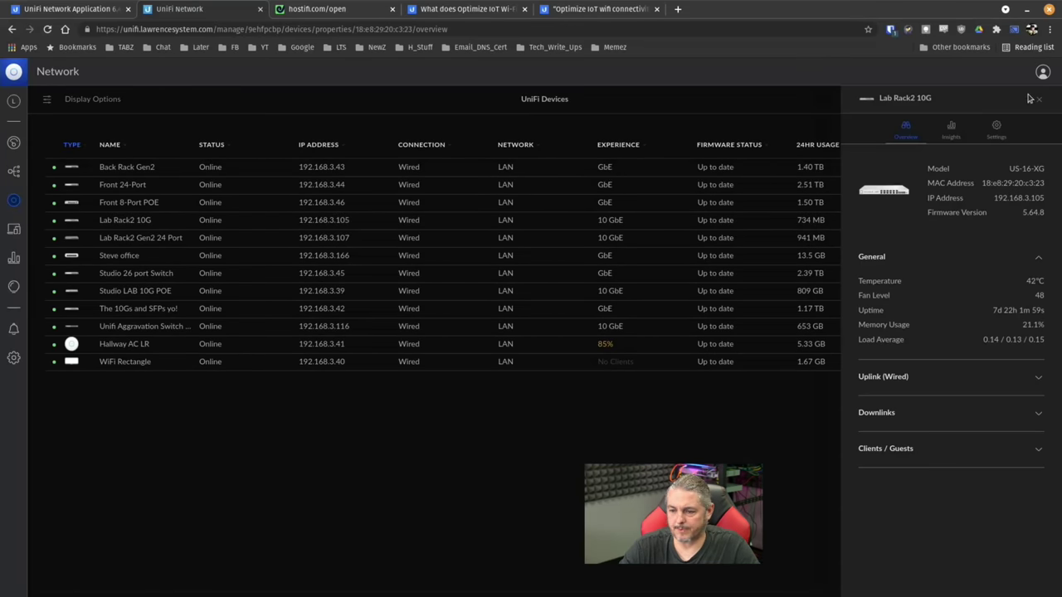
{"action": "left_click_drag", "start_coordinate": [1029, 98], "coordinate": [1000, 110]}
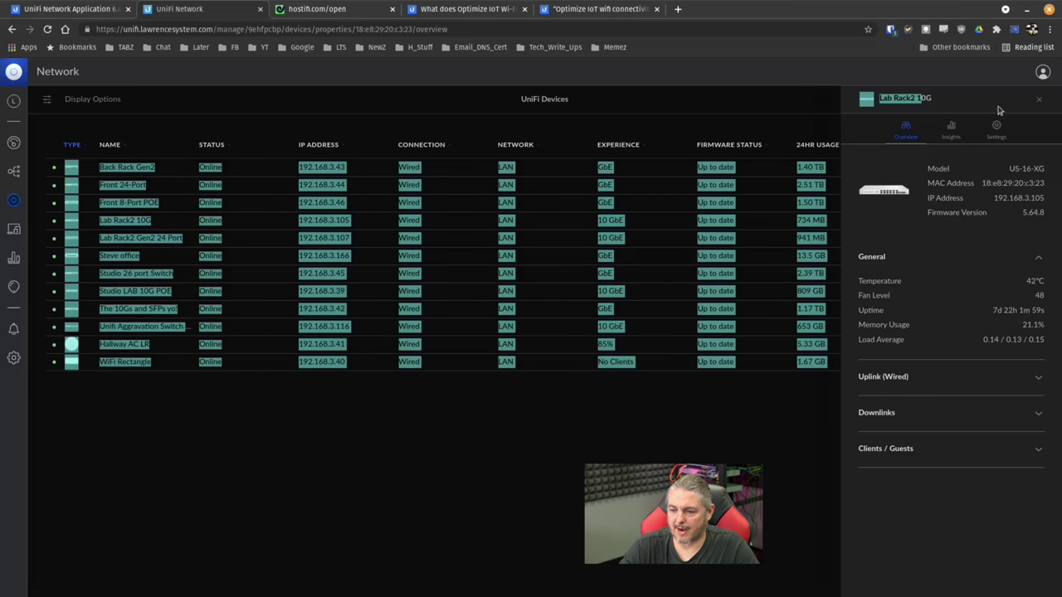
{"action": "left_click", "coordinate": [951, 128]}
{"action": "left_click", "coordinate": [996, 128]}
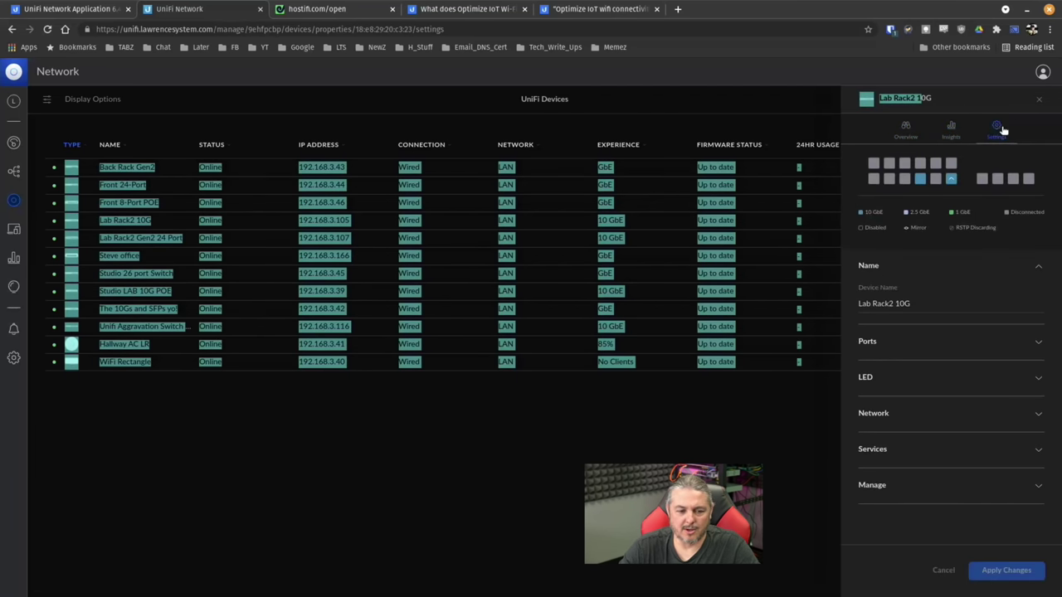
Step: Look through the other switches' panels, ending on Front 24-Port's settings
{"action": "left_click", "coordinate": [162, 237]}
{"action": "left_click", "coordinate": [149, 256]}
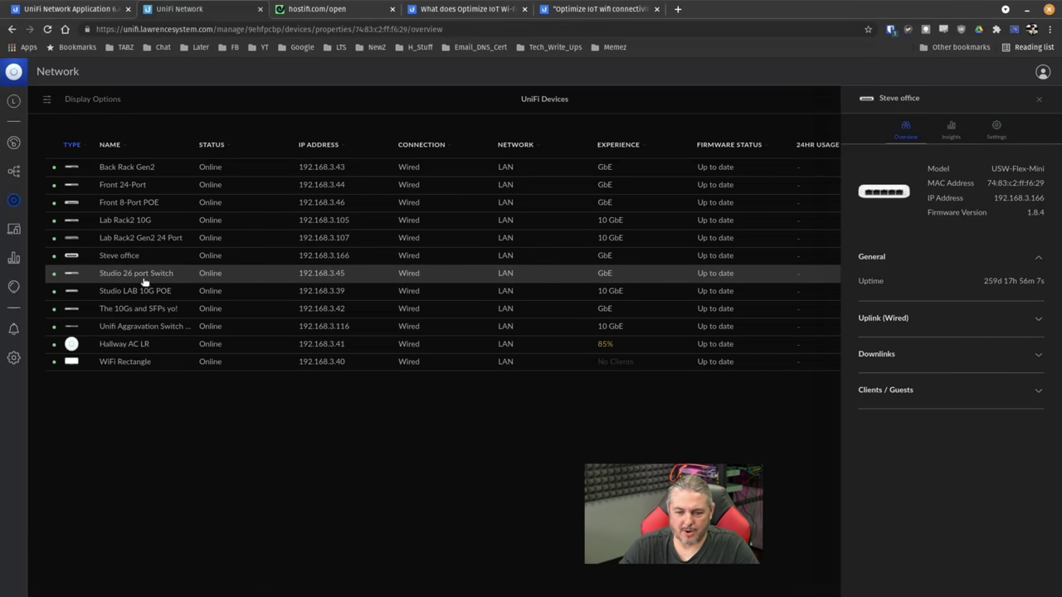
{"action": "left_click", "coordinate": [145, 278]}
{"action": "left_click", "coordinate": [148, 220]}
{"action": "left_click", "coordinate": [153, 203]}
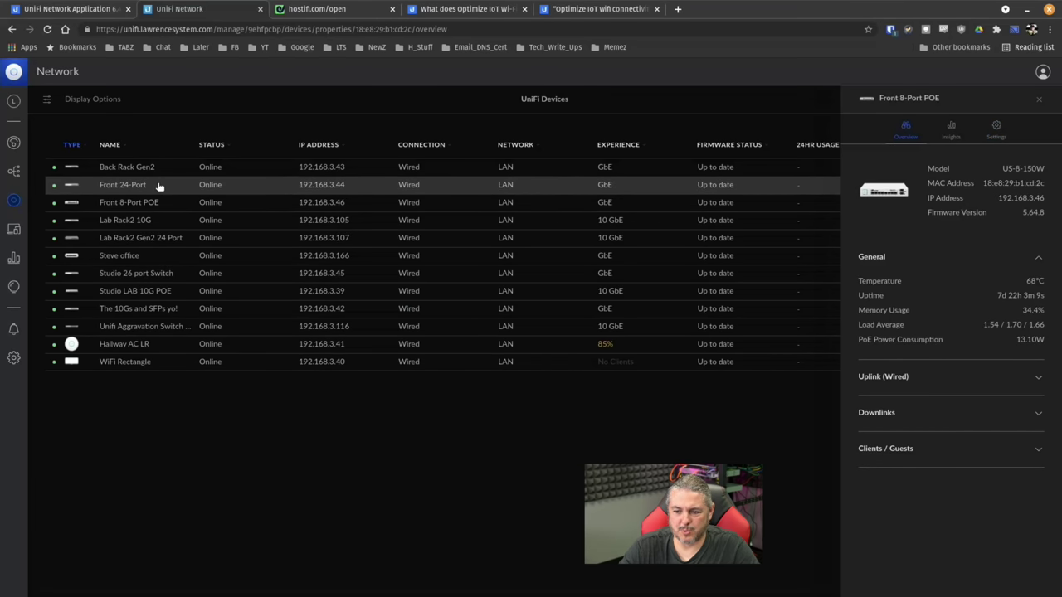
{"action": "left_click", "coordinate": [159, 186]}
{"action": "left_click", "coordinate": [995, 139]}
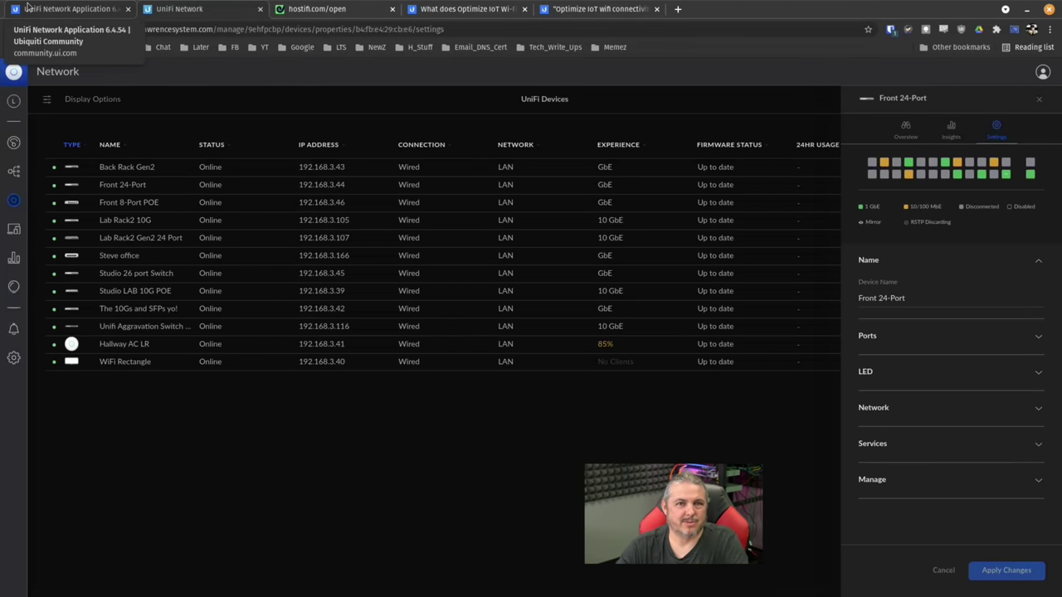
{"action": "left_click", "coordinate": [41, 7]}
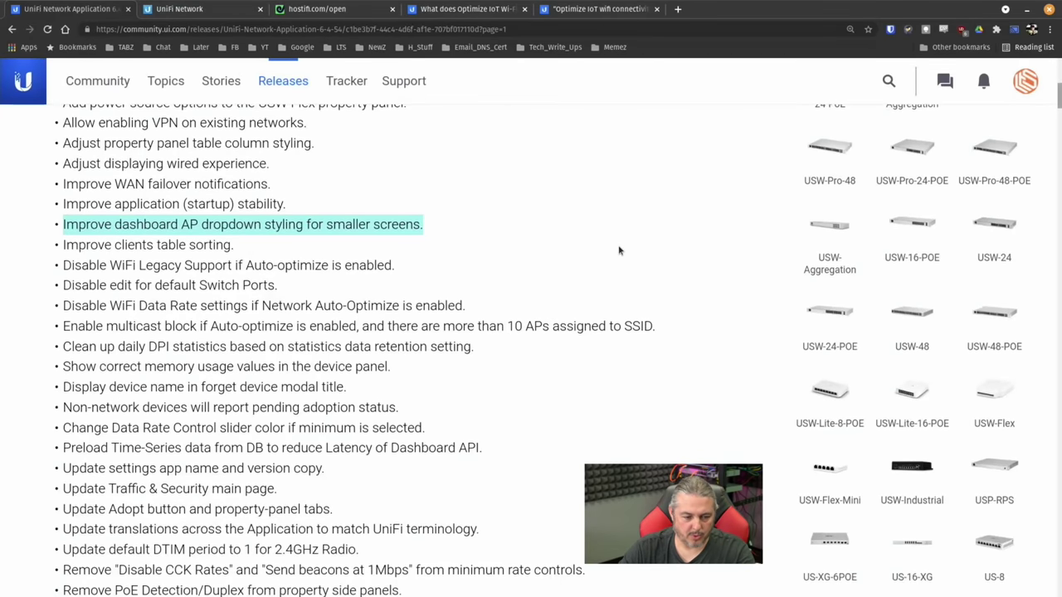
{"action": "scroll", "coordinate": [618, 251], "scroll_direction": "down", "scroll_amount": 3}
{"action": "scroll", "coordinate": [618, 250], "scroll_direction": "down", "scroll_amount": 4}
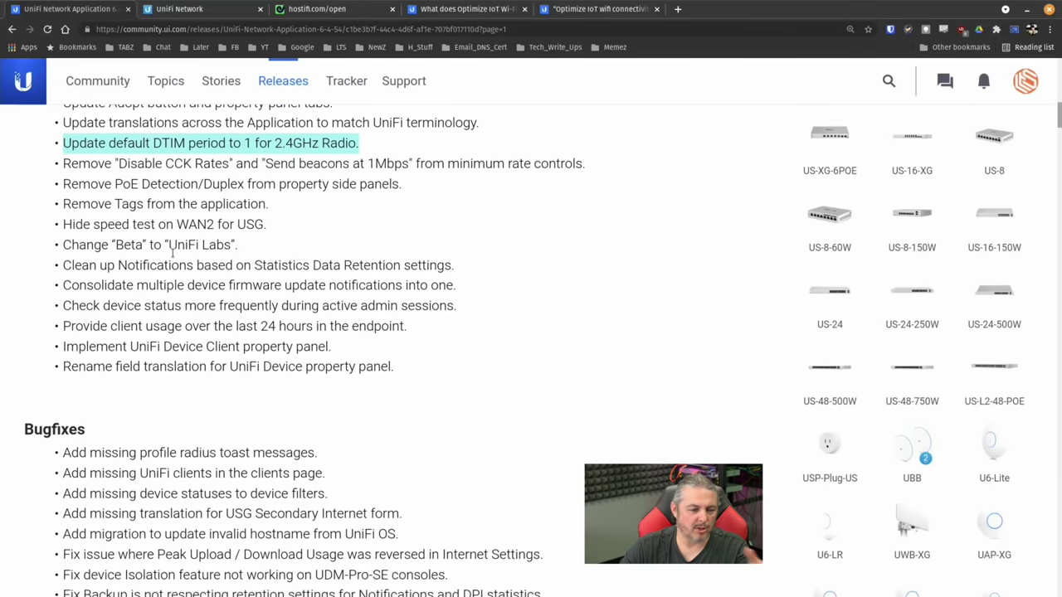
{"action": "scroll", "coordinate": [175, 258], "scroll_direction": "down", "scroll_amount": 1}
{"action": "left_click", "coordinate": [143, 195]}
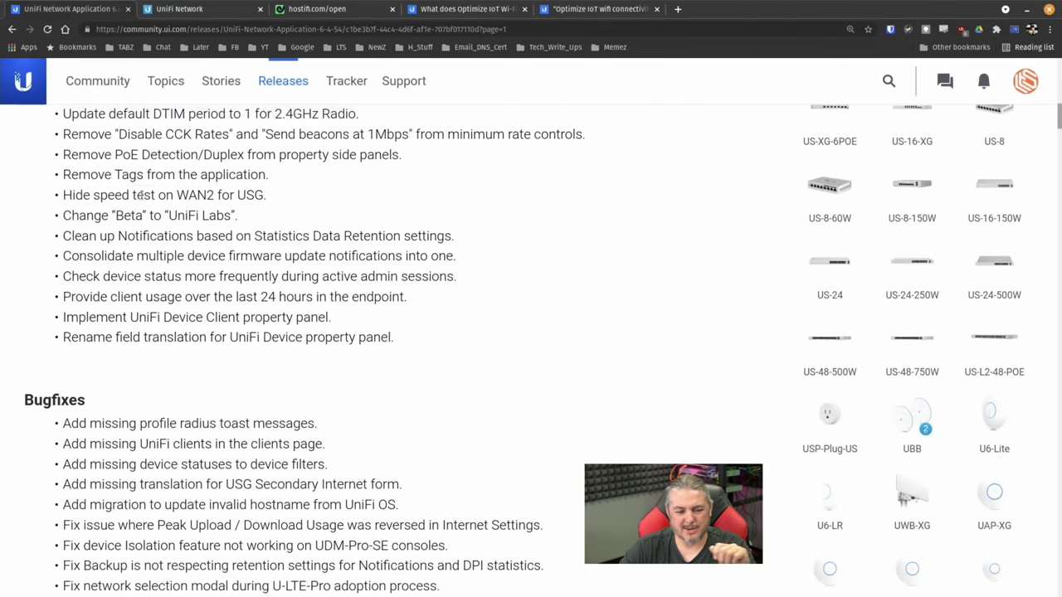
{"action": "scroll", "coordinate": [146, 214], "scroll_direction": "down", "scroll_amount": 2}
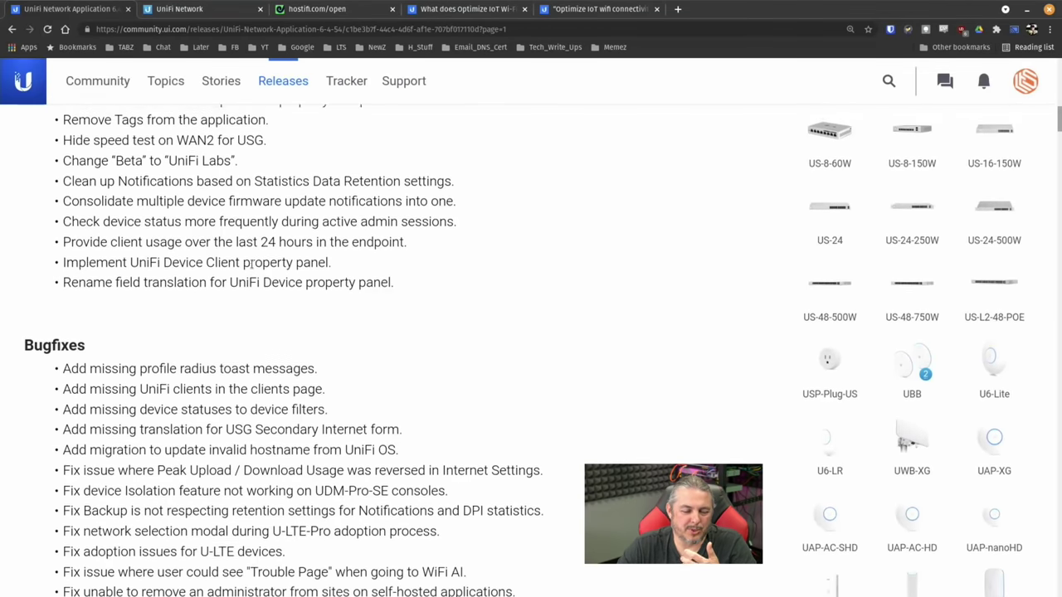
{"action": "scroll", "coordinate": [251, 264], "scroll_direction": "up", "scroll_amount": 3}
{"action": "scroll", "coordinate": [251, 264], "scroll_direction": "down", "scroll_amount": 1}
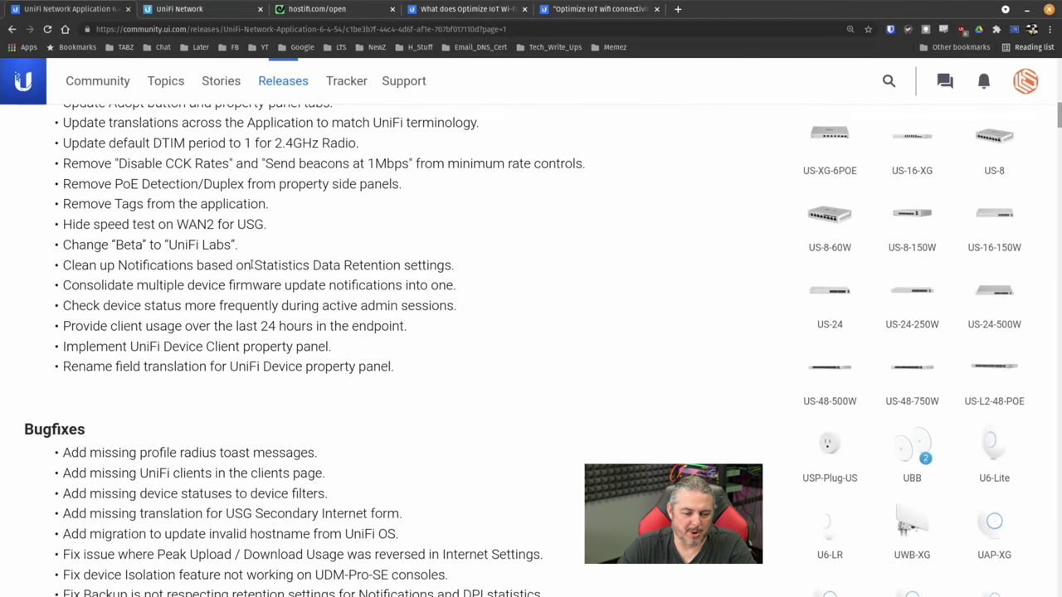
{"action": "scroll", "coordinate": [252, 264], "scroll_direction": "down", "scroll_amount": 3}
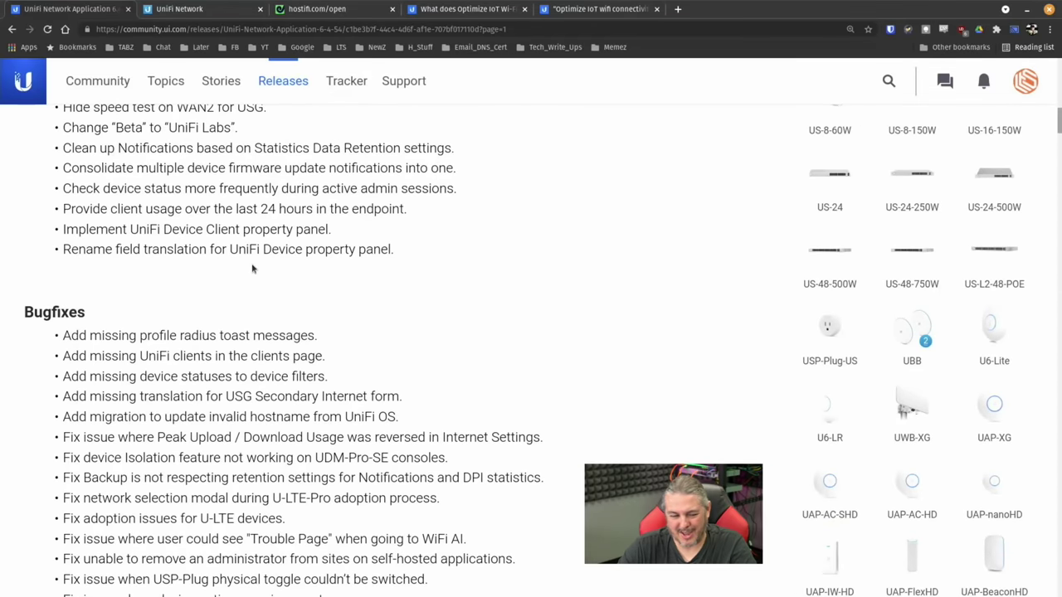
{"action": "scroll", "coordinate": [253, 268], "scroll_direction": "down", "scroll_amount": 2}
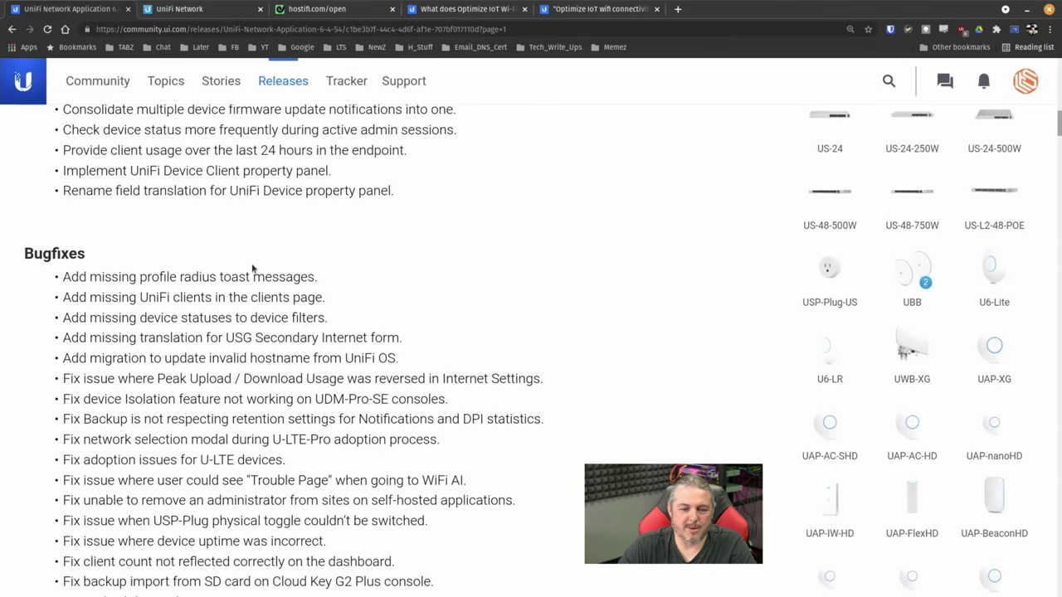
{"action": "left_click", "coordinate": [170, 9]}
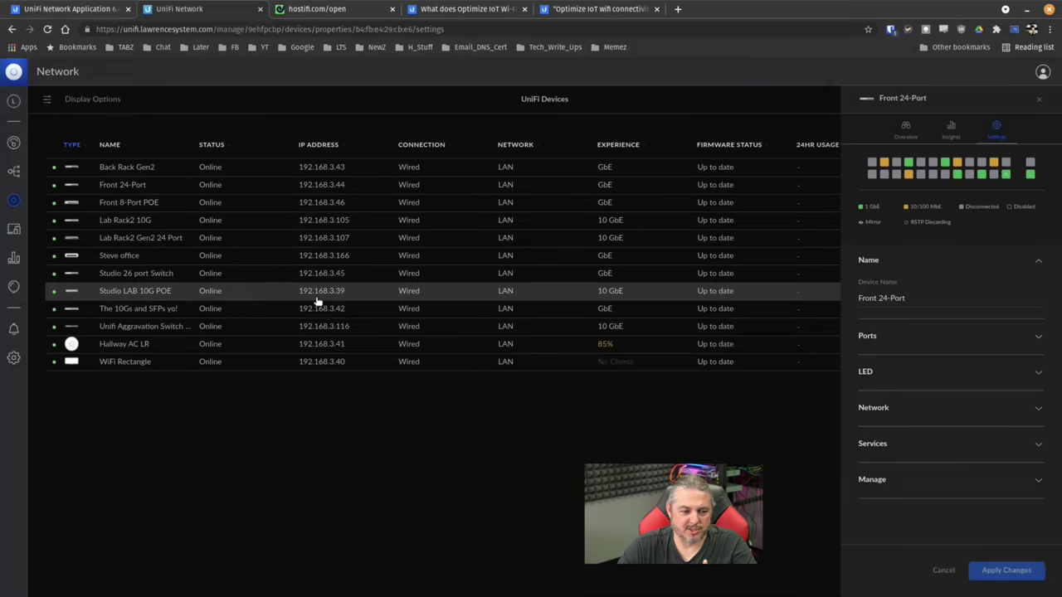
Step: Review the WiFi networks in Settings, then go back to the dashboard
{"action": "left_click", "coordinate": [14, 357]}
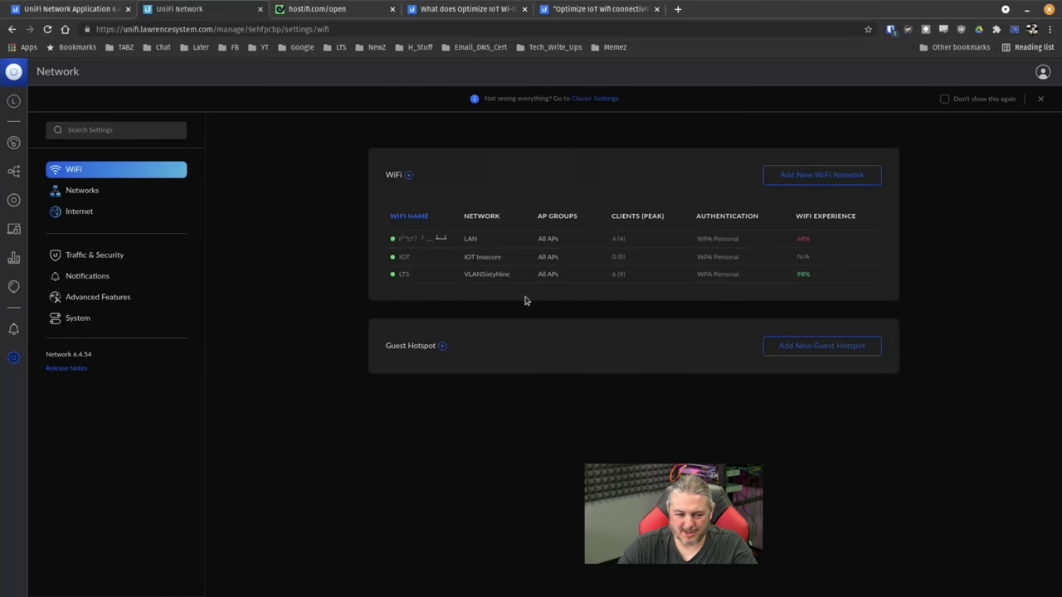
{"action": "left_click", "coordinate": [14, 142]}
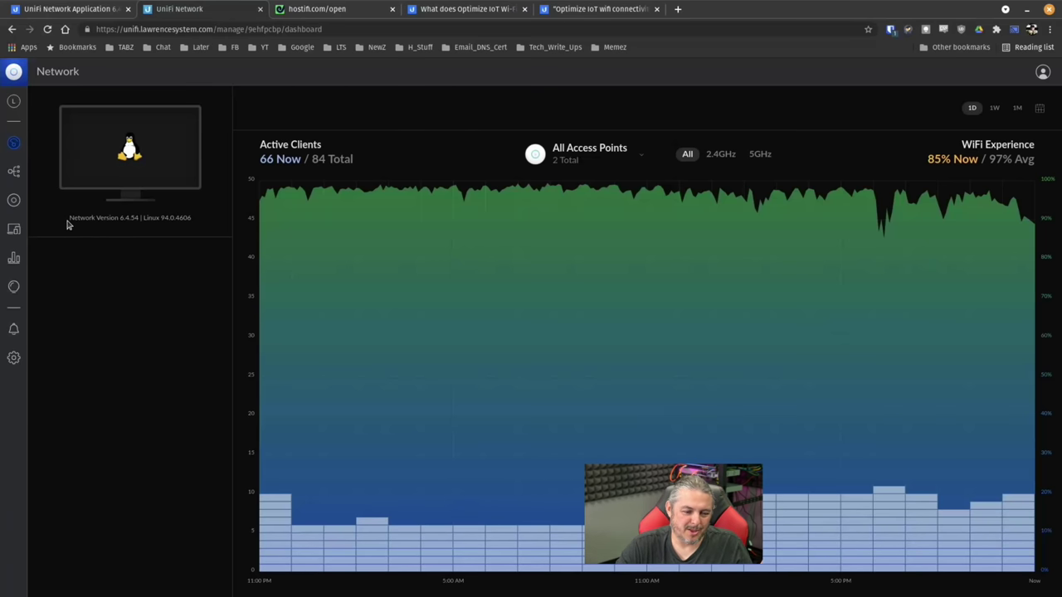
Step: Filter the WiFi experience chart to WiFi Rectangle, then to Hallway AC LR
{"action": "left_click_drag", "start_coordinate": [69, 225], "coordinate": [199, 230]}
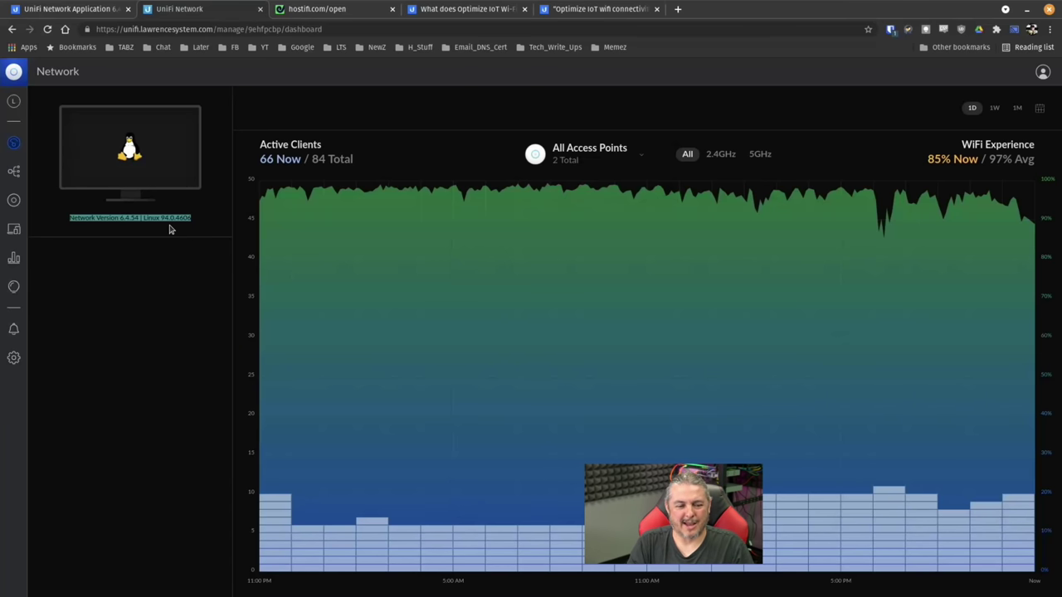
{"action": "left_click", "coordinate": [169, 230]}
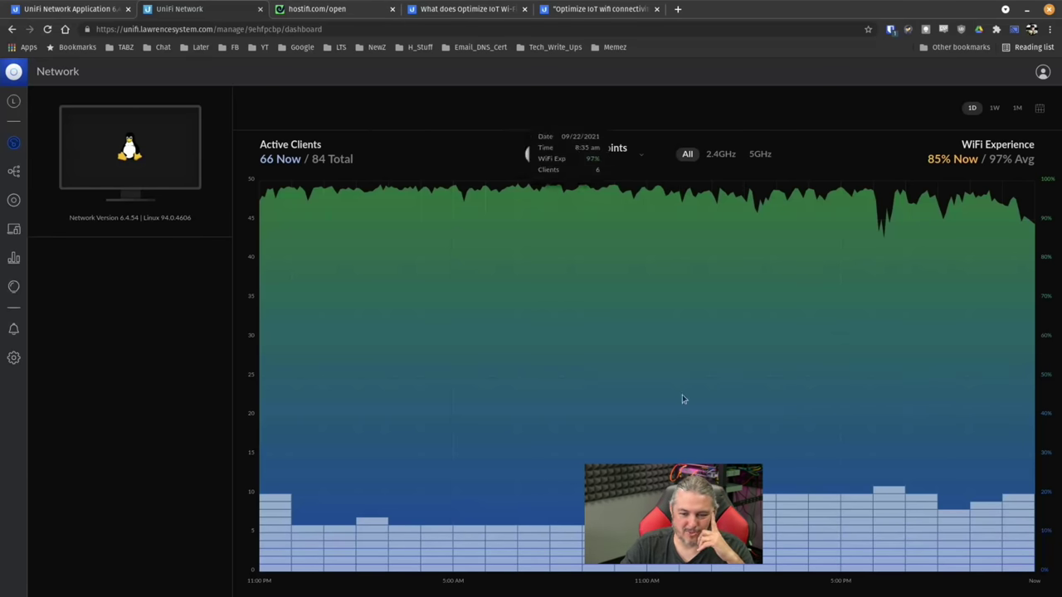
{"action": "left_click", "coordinate": [631, 161]}
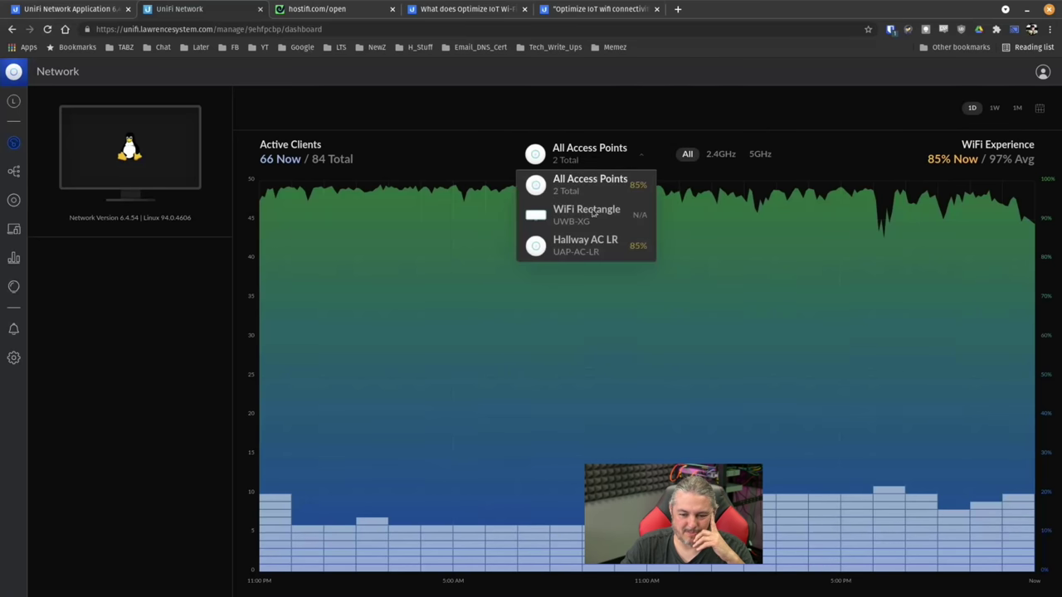
{"action": "left_click", "coordinate": [594, 213]}
{"action": "left_click", "coordinate": [602, 158]}
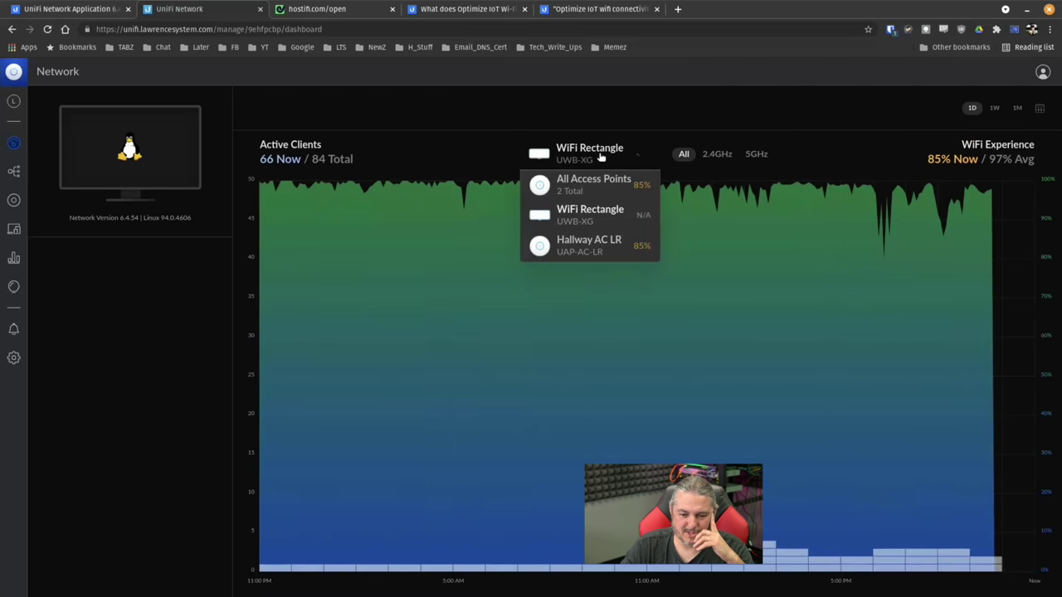
{"action": "left_click", "coordinate": [590, 240]}
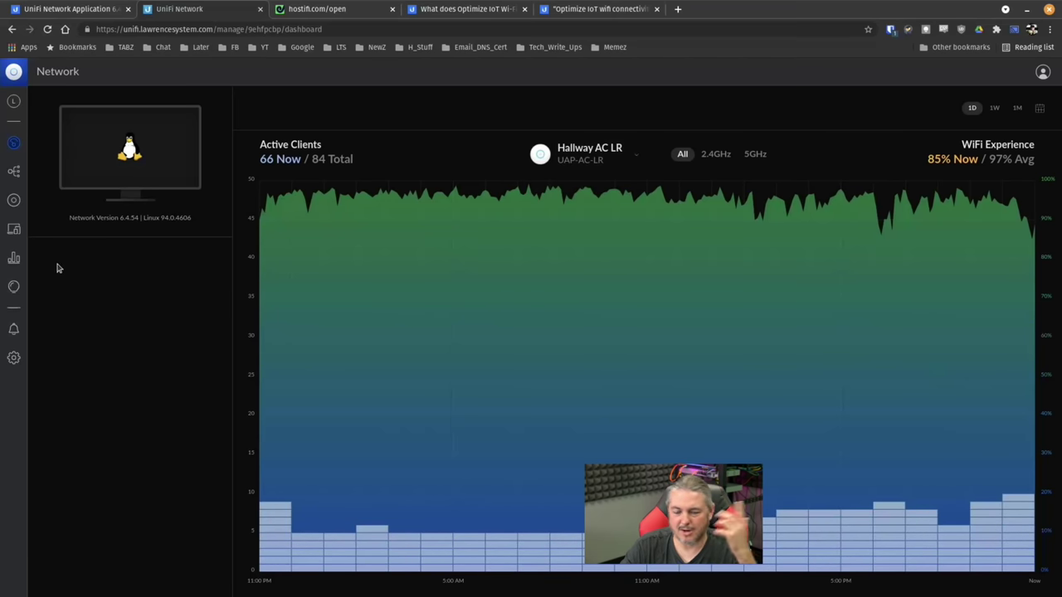
Step: Turn off the New User Interface in System settings
{"action": "left_click", "coordinate": [16, 361]}
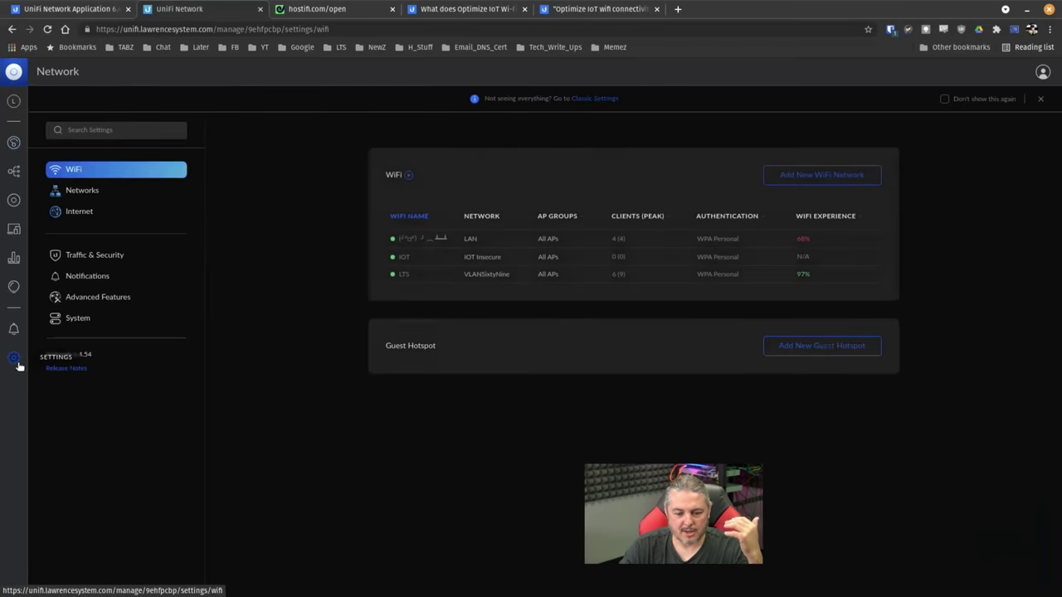
{"action": "left_click", "coordinate": [614, 99]}
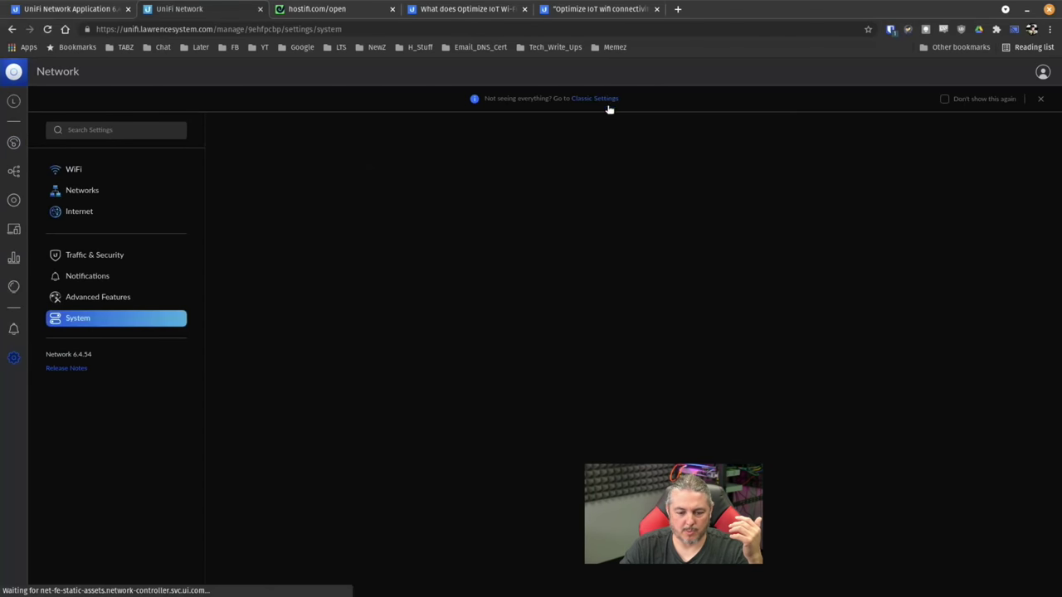
{"action": "scroll", "coordinate": [498, 400], "scroll_direction": "down", "scroll_amount": 1}
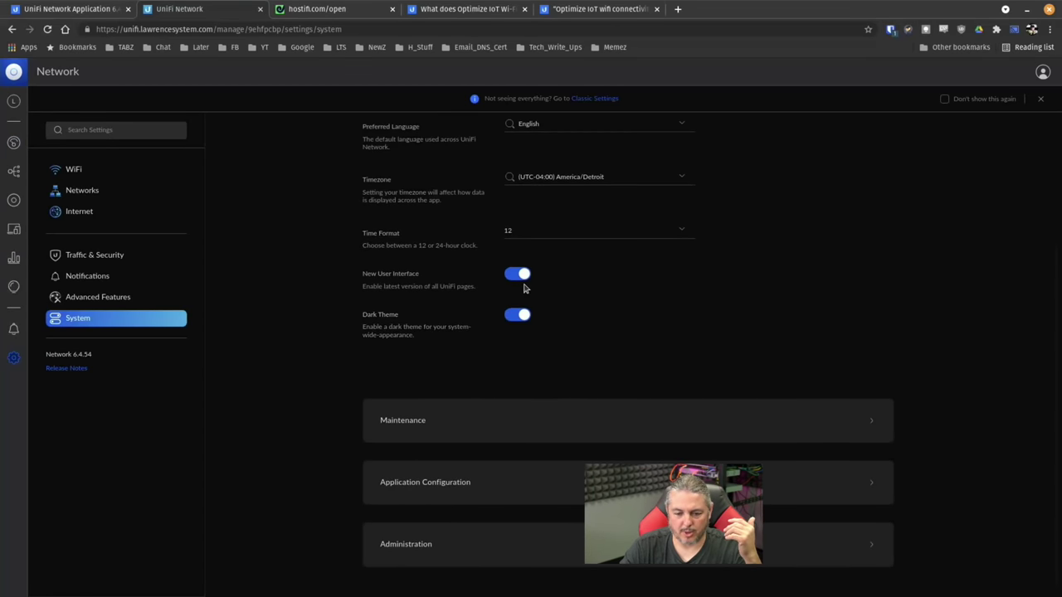
{"action": "left_click", "coordinate": [517, 274]}
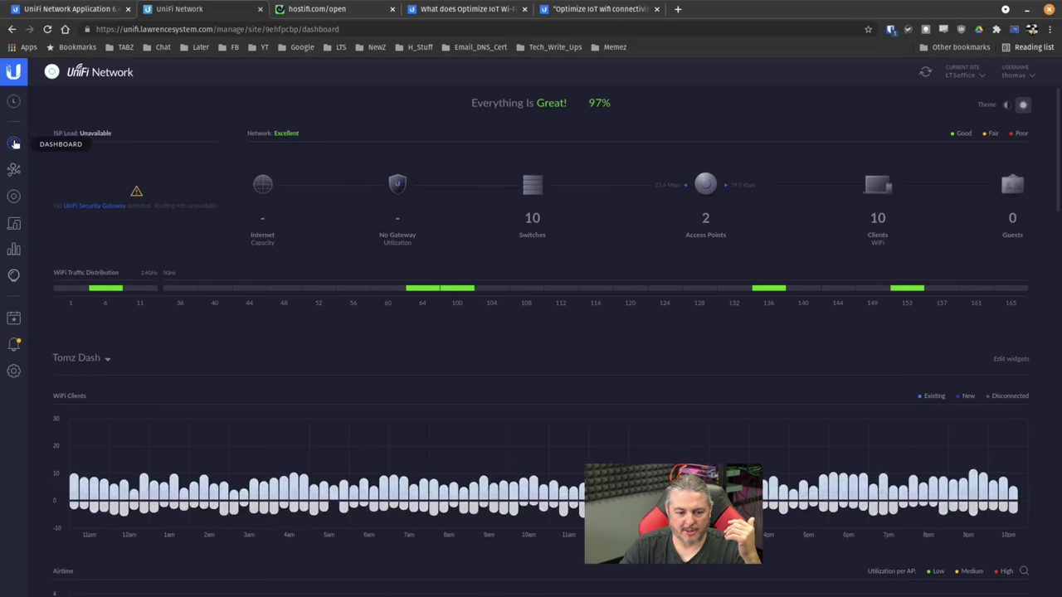
Step: Scroll through the classic dashboard to review its widgets and charts
{"action": "scroll", "coordinate": [596, 256], "scroll_direction": "down", "scroll_amount": 5}
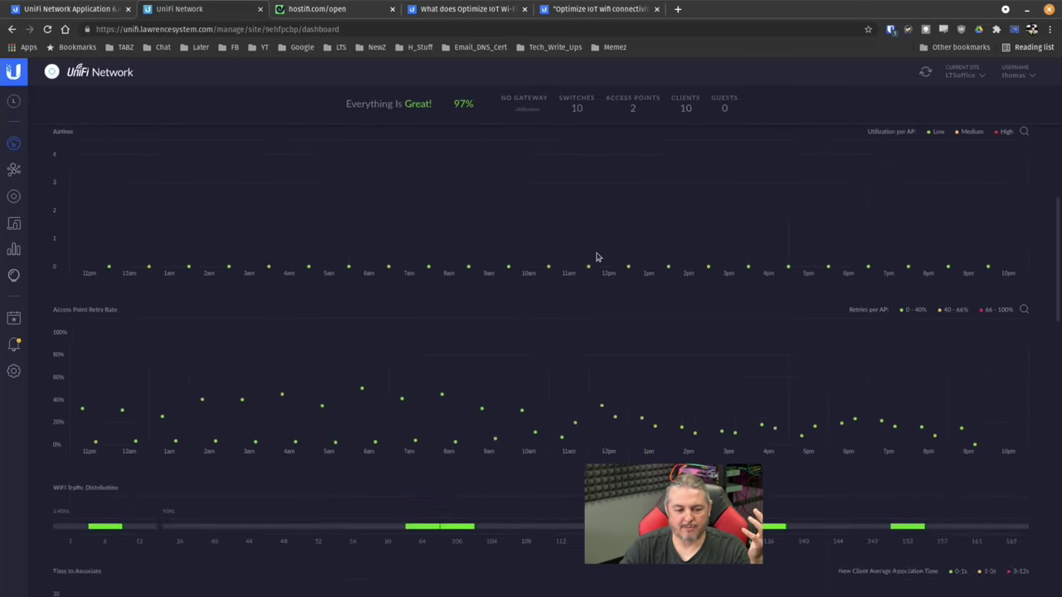
{"action": "scroll", "coordinate": [596, 258], "scroll_direction": "up", "scroll_amount": 5}
{"action": "scroll", "coordinate": [522, 329], "scroll_direction": "down", "scroll_amount": 5}
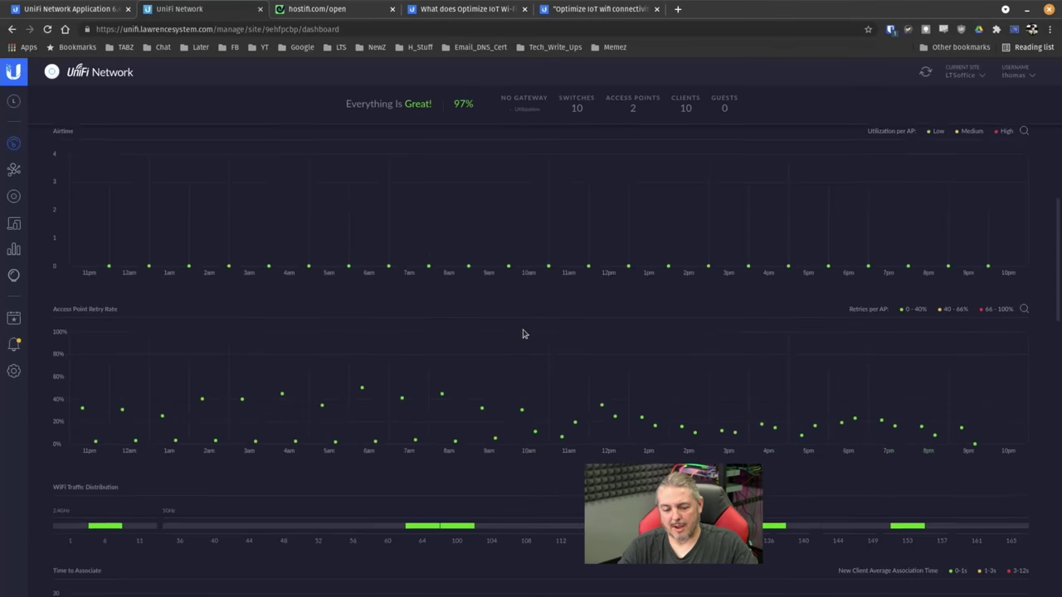
{"action": "scroll", "coordinate": [522, 333], "scroll_direction": "up", "scroll_amount": 5}
{"action": "scroll", "coordinate": [522, 344], "scroll_direction": "down", "scroll_amount": 4}
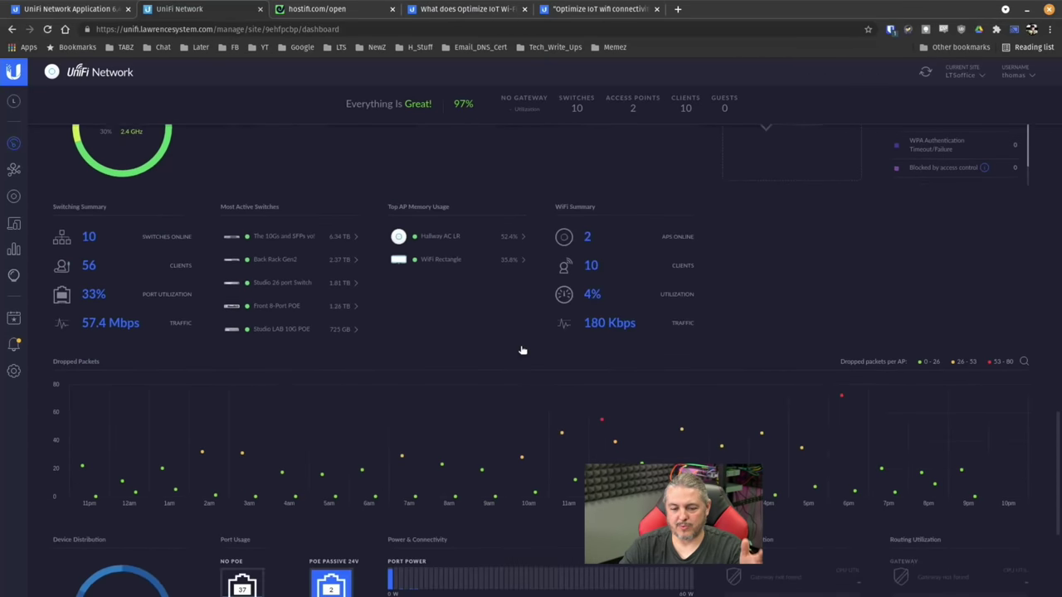
{"action": "scroll", "coordinate": [522, 350], "scroll_direction": "down", "scroll_amount": 3}
{"action": "mouse_move", "coordinate": [258, 371]}
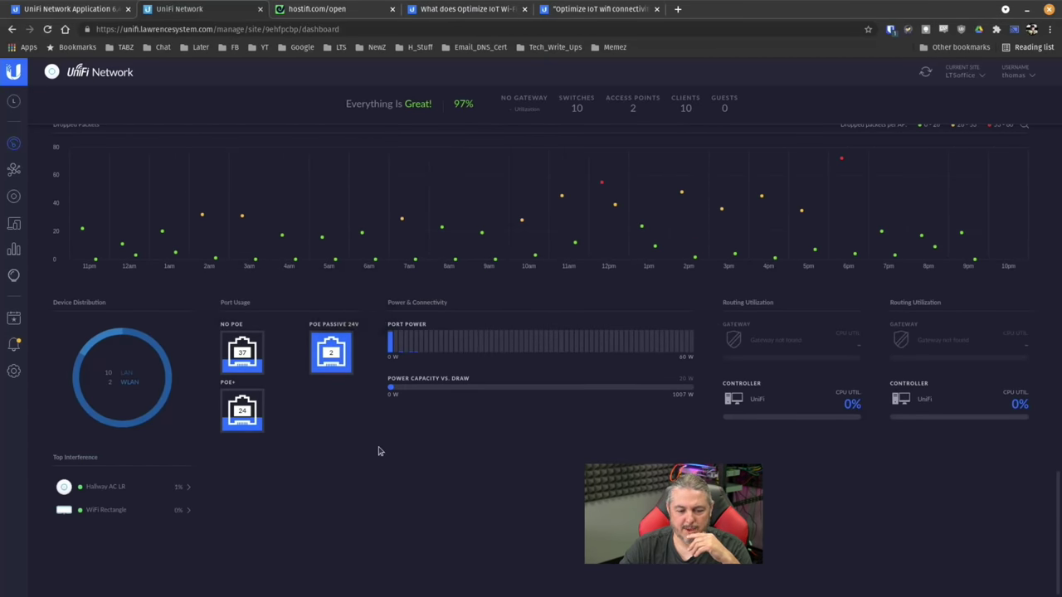
{"action": "mouse_move", "coordinate": [331, 362]}
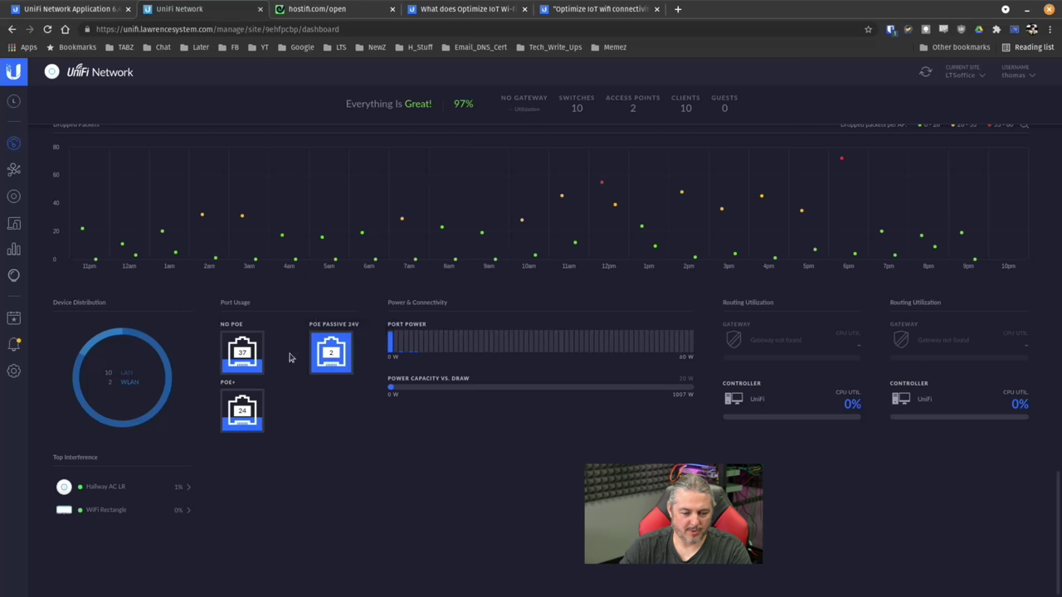
{"action": "mouse_move", "coordinate": [245, 353]}
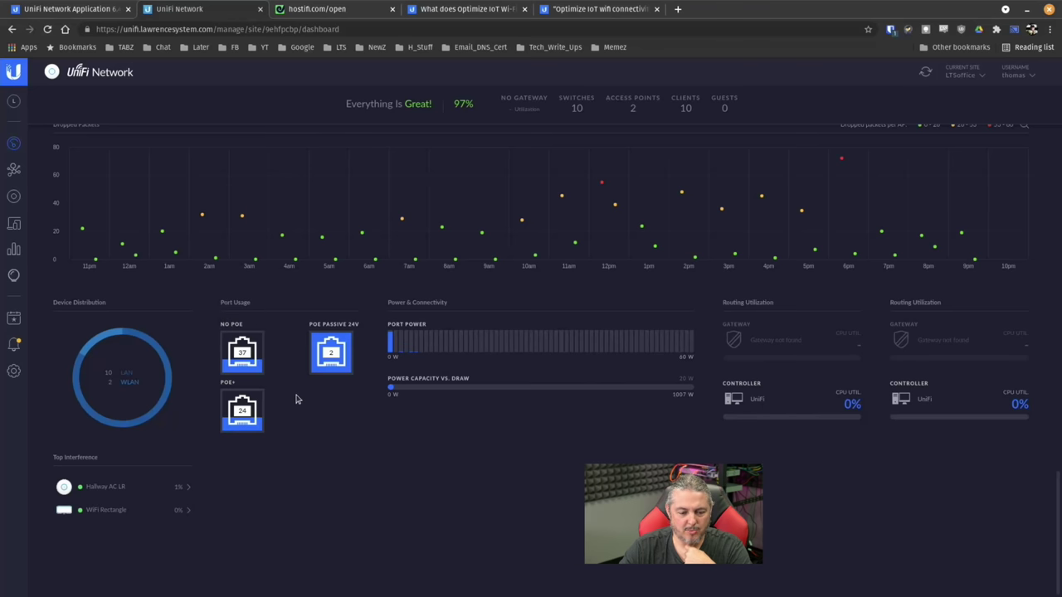
{"action": "mouse_move", "coordinate": [224, 420]}
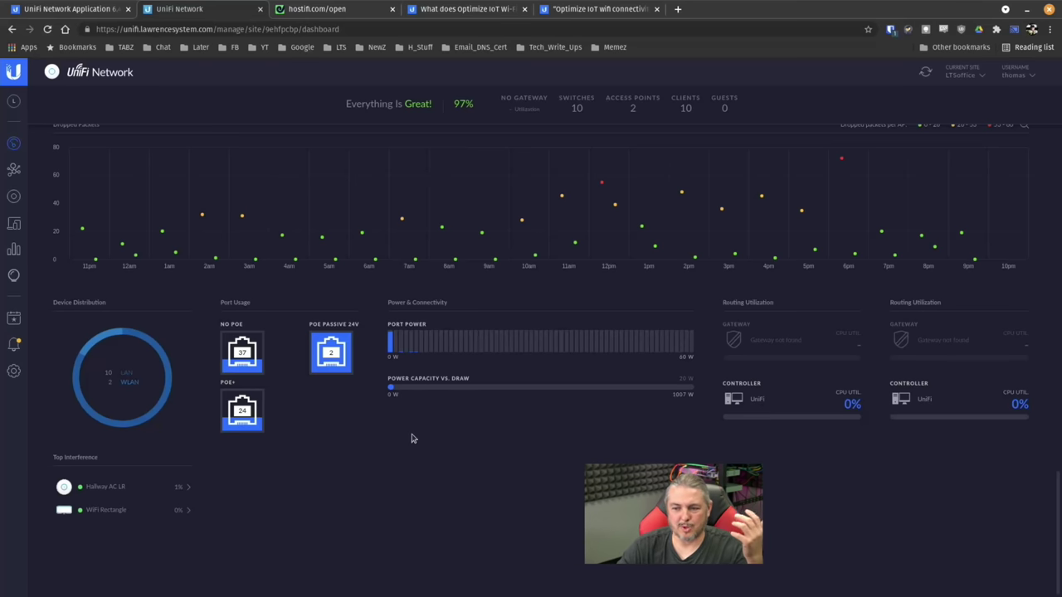
{"action": "scroll", "coordinate": [417, 393], "scroll_direction": "up", "scroll_amount": 8}
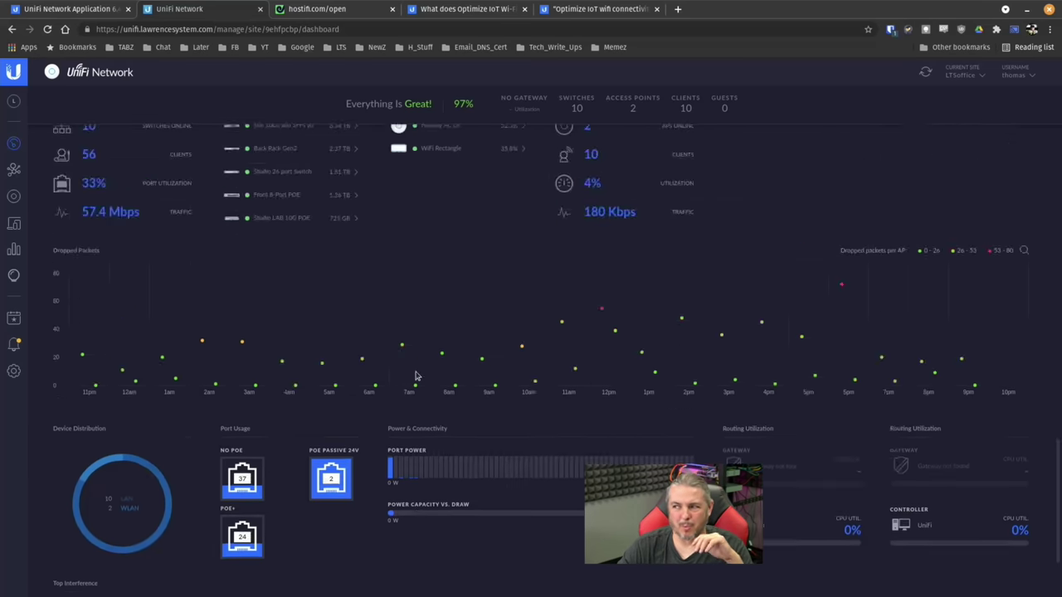
{"action": "scroll", "coordinate": [398, 390], "scroll_direction": "down", "scroll_amount": 5}
{"action": "scroll", "coordinate": [398, 390], "scroll_direction": "down", "scroll_amount": 4}
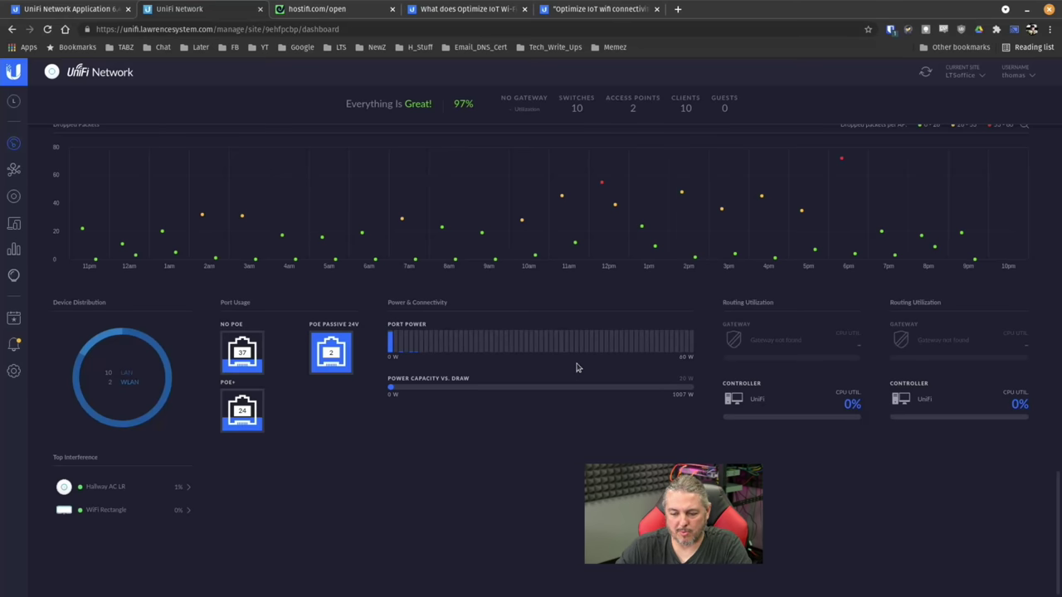
{"action": "scroll", "coordinate": [577, 368], "scroll_direction": "up", "scroll_amount": 15}
{"action": "scroll", "coordinate": [578, 367], "scroll_direction": "down", "scroll_amount": 8}
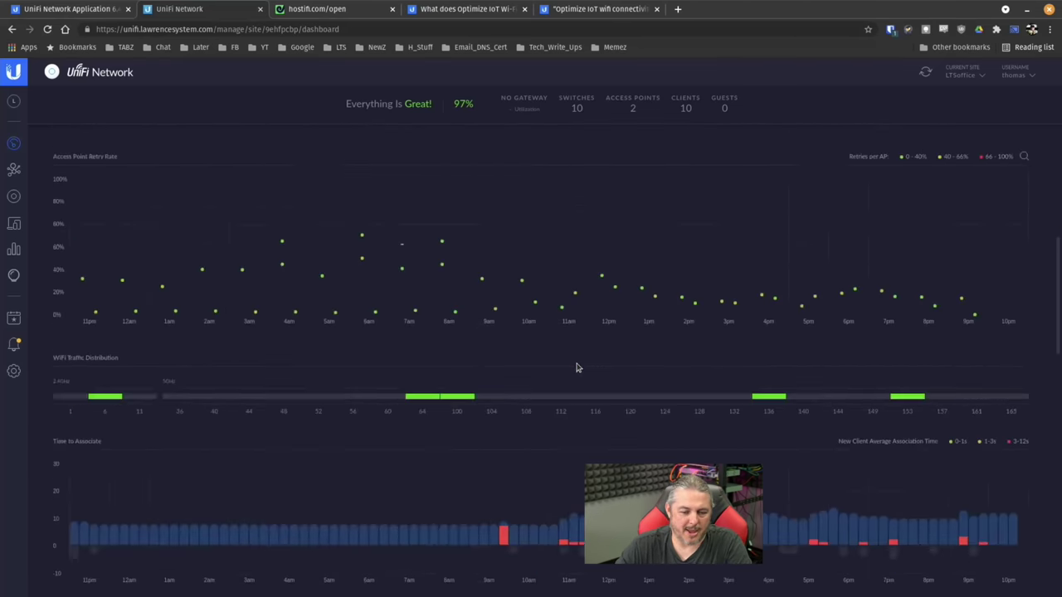
{"action": "scroll", "coordinate": [577, 368], "scroll_direction": "up", "scroll_amount": 3}
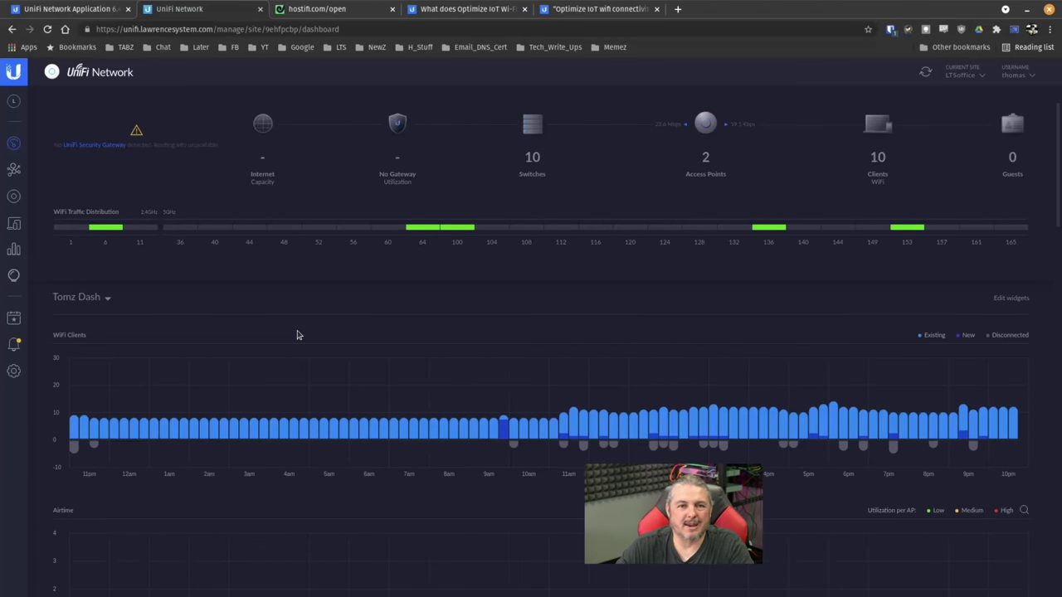
{"action": "scroll", "coordinate": [297, 335], "scroll_direction": "down", "scroll_amount": 4}
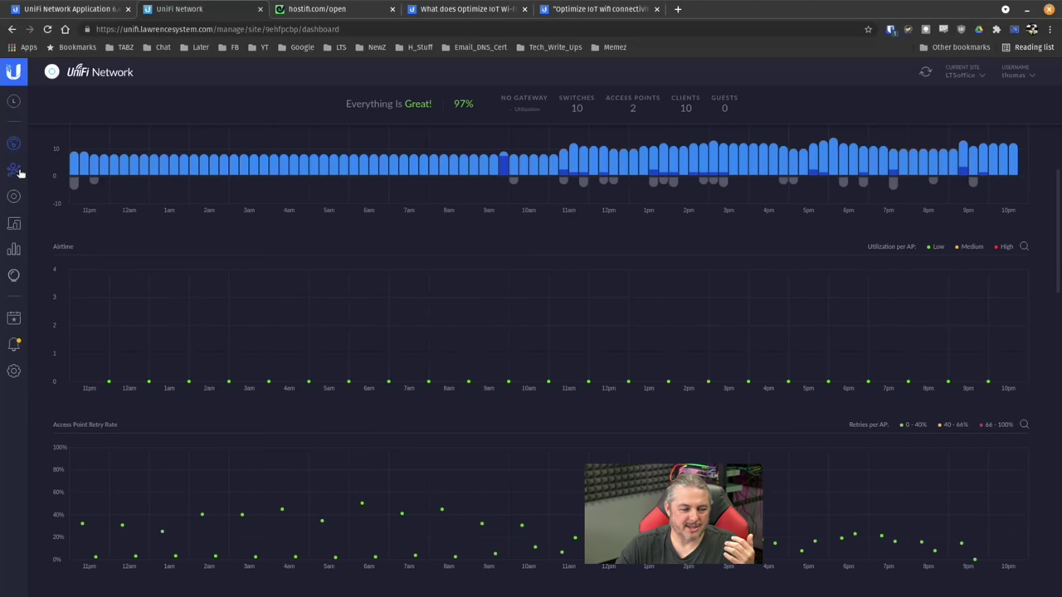
Step: Show switch performance Statistics with the device selector, then go to the 6.4.54 release notes
{"action": "left_click", "coordinate": [14, 250]}
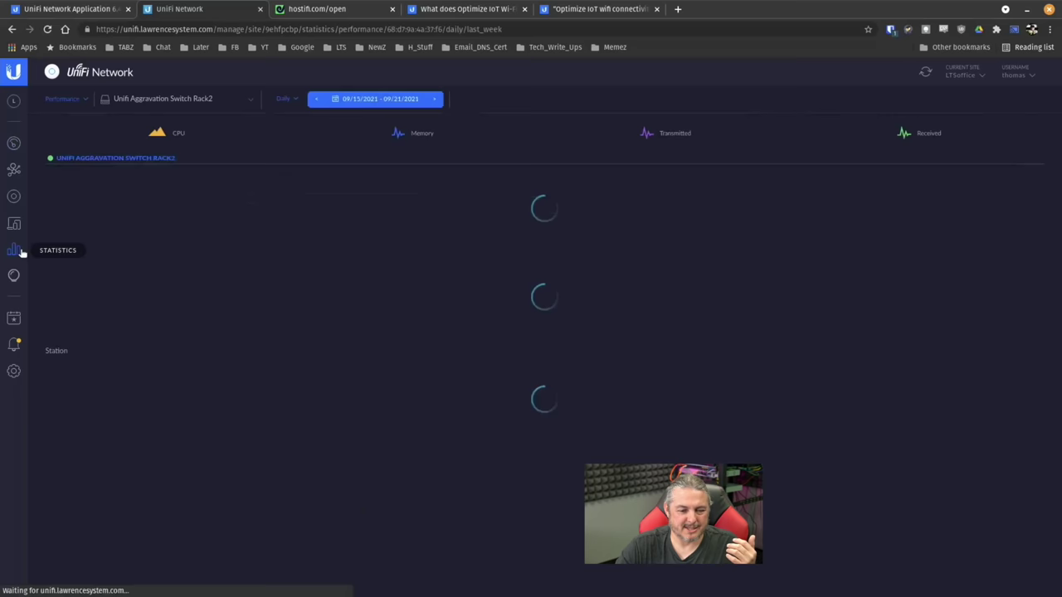
{"action": "left_click", "coordinate": [204, 100]}
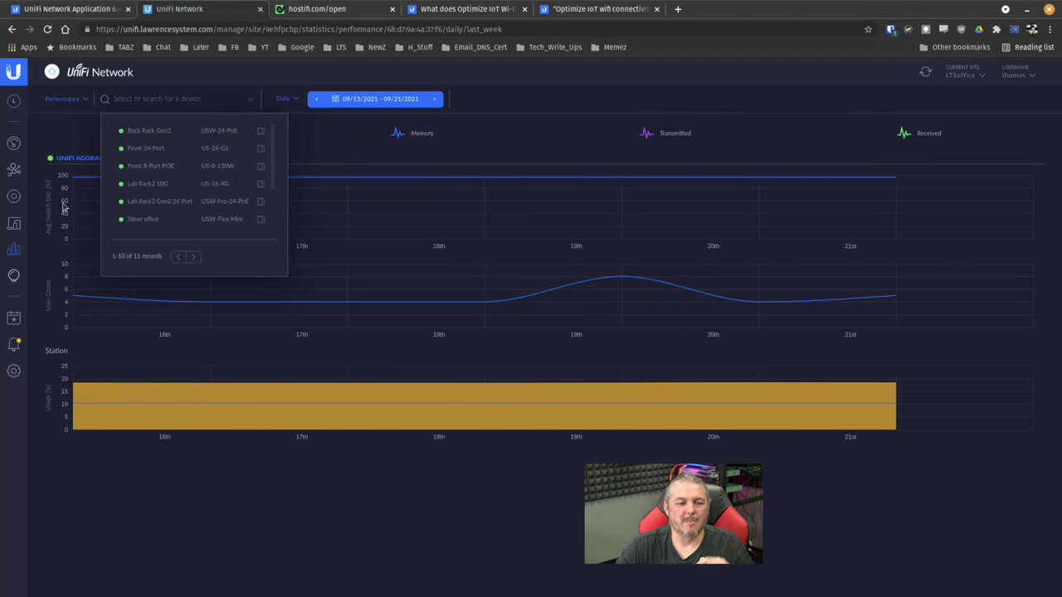
{"action": "left_click", "coordinate": [112, 10]}
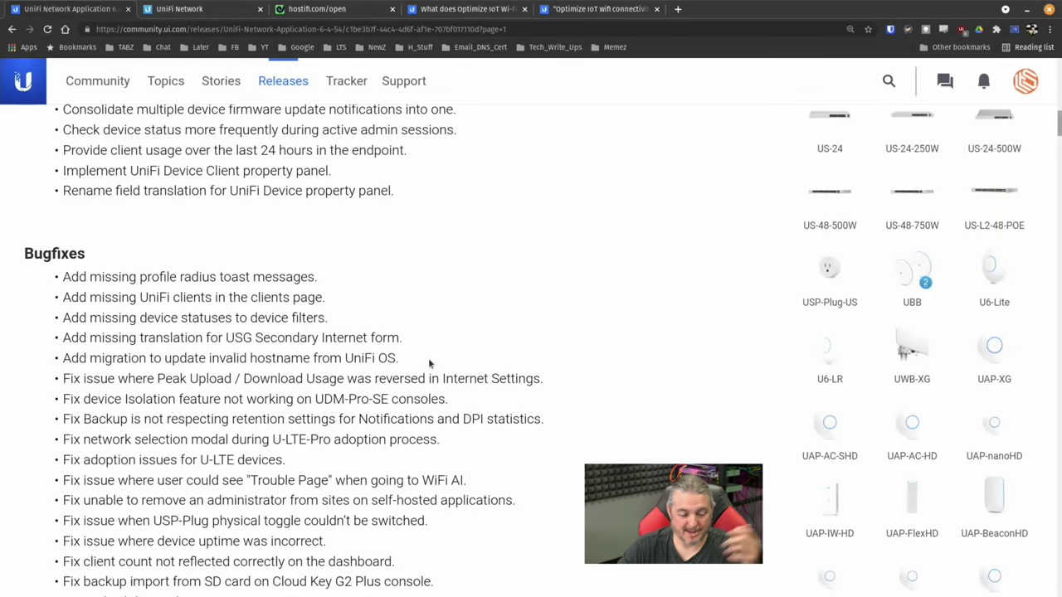
Step: Scroll the 6.4.54 bugfixes and highlight 'Fix adoption issues for U-LTE devices'
{"action": "scroll", "coordinate": [433, 362], "scroll_direction": "down", "scroll_amount": 3}
{"action": "scroll", "coordinate": [433, 363], "scroll_direction": "down", "scroll_amount": 10}
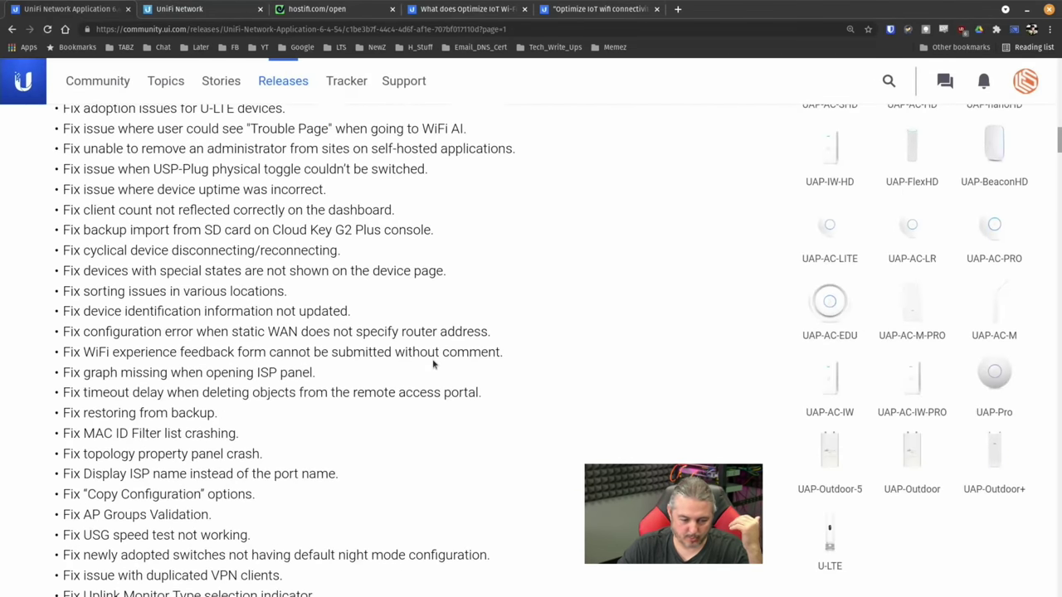
{"action": "scroll", "coordinate": [435, 370], "scroll_direction": "down", "scroll_amount": 6}
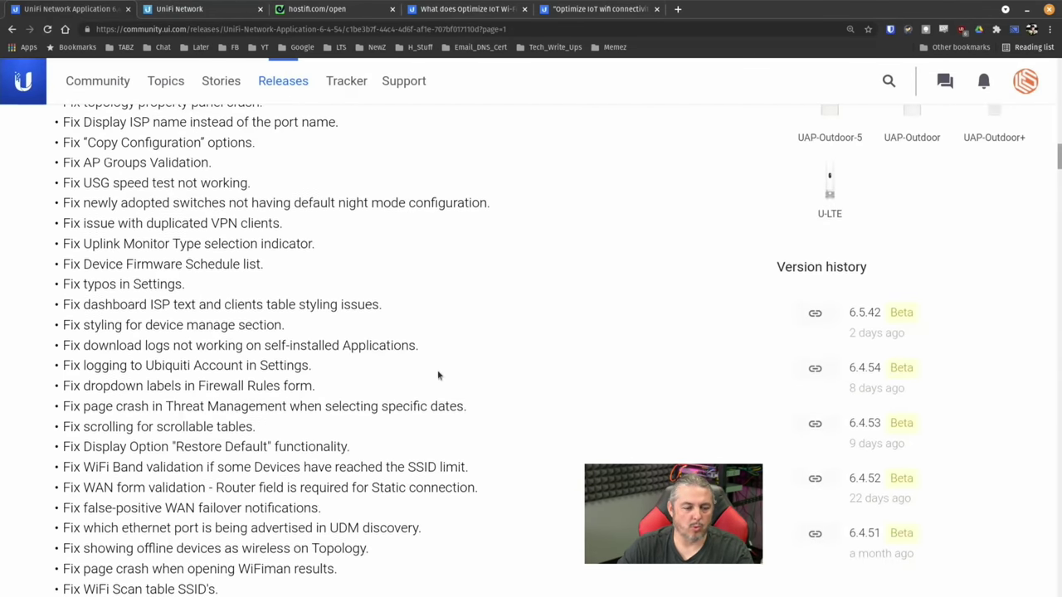
{"action": "scroll", "coordinate": [436, 372], "scroll_direction": "down", "scroll_amount": 9}
{"action": "scroll", "coordinate": [439, 376], "scroll_direction": "down", "scroll_amount": 15}
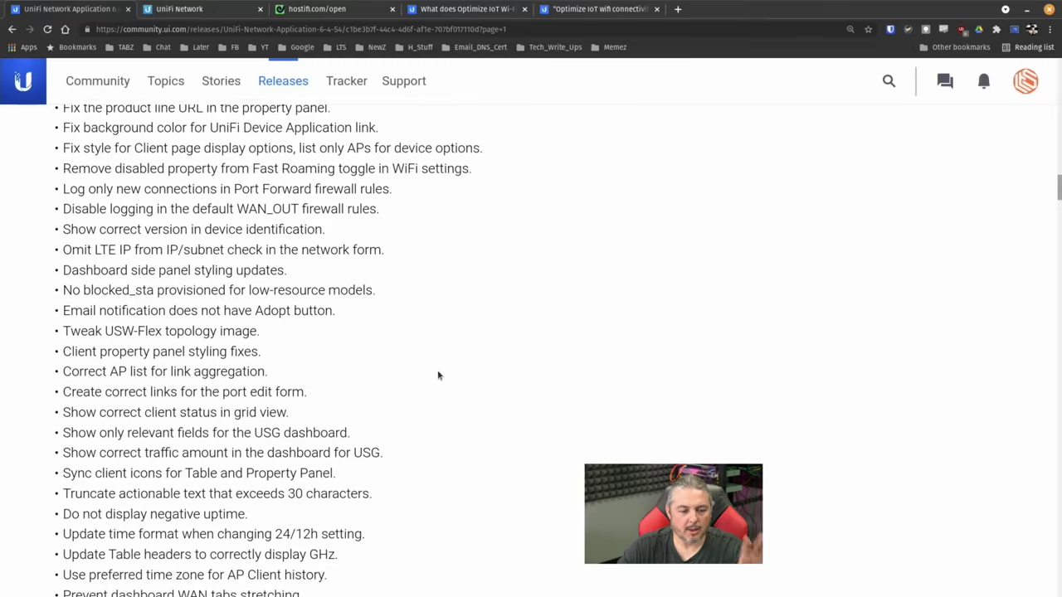
{"action": "scroll", "coordinate": [439, 376], "scroll_direction": "up", "scroll_amount": 20}
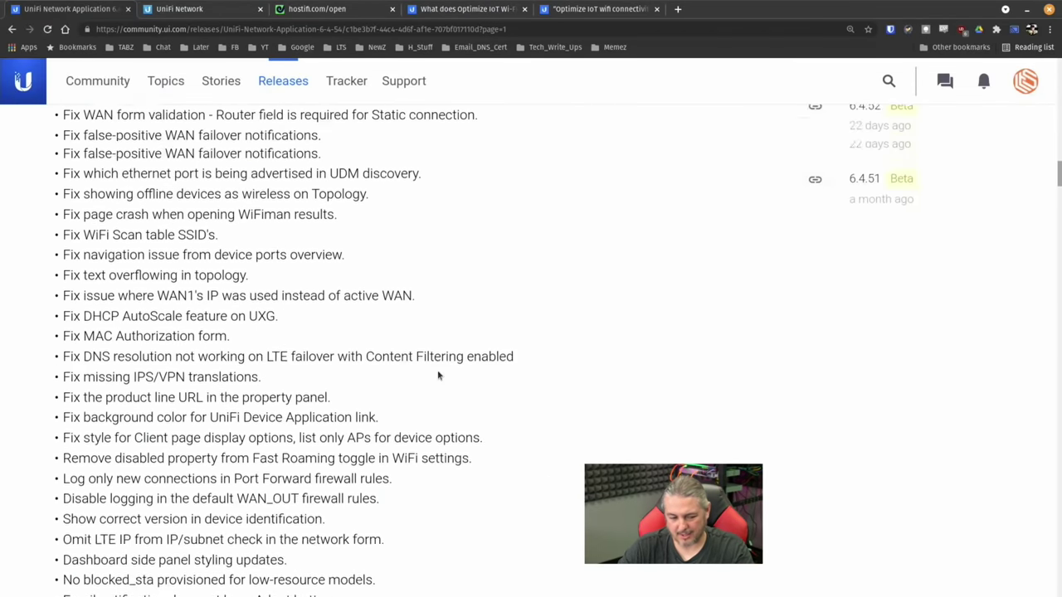
{"action": "scroll", "coordinate": [439, 376], "scroll_direction": "up", "scroll_amount": 12}
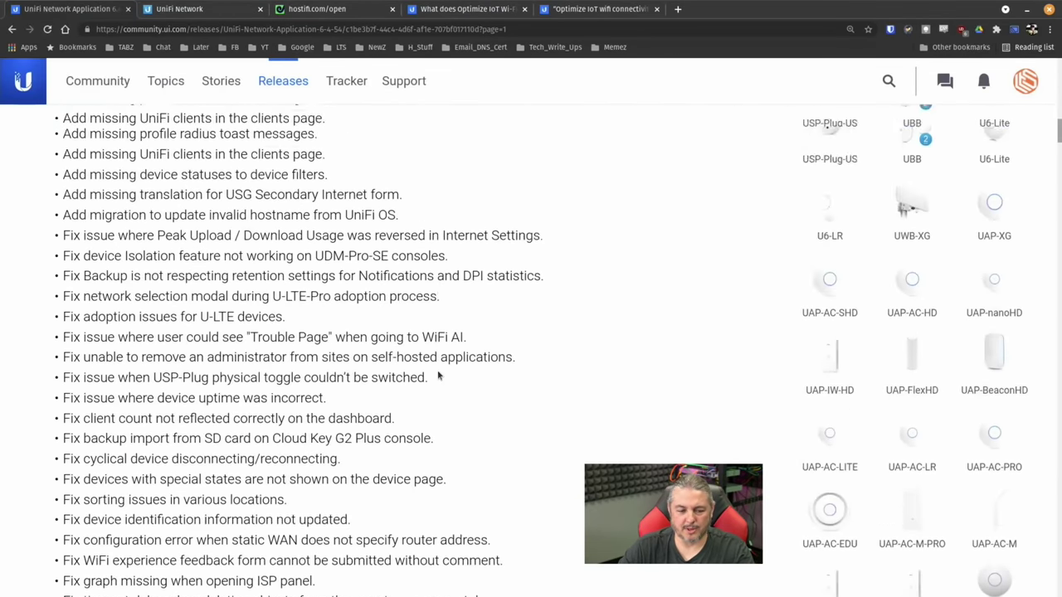
{"action": "scroll", "coordinate": [439, 376], "scroll_direction": "down", "scroll_amount": 1}
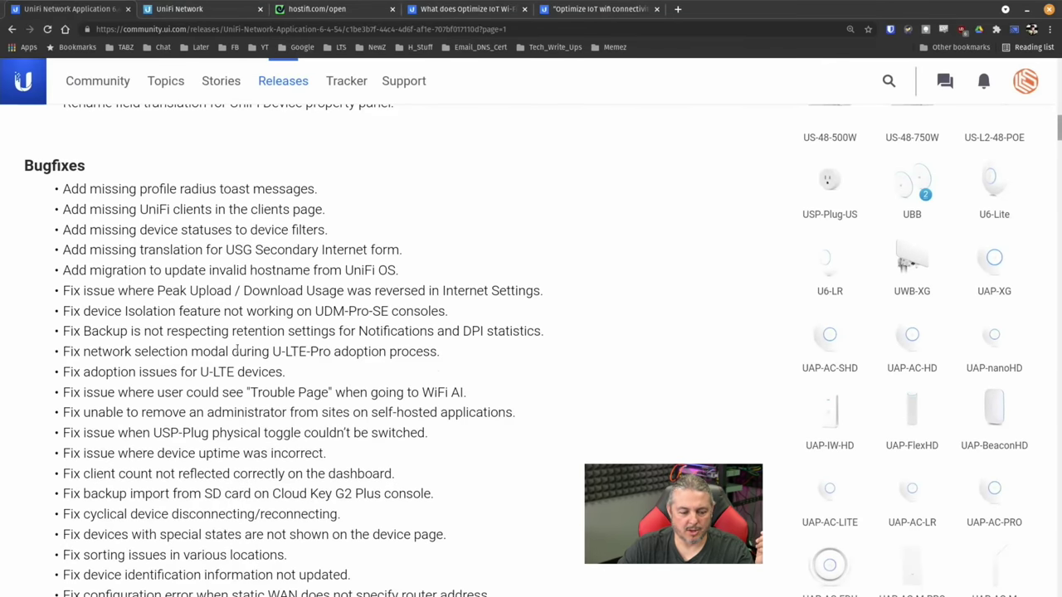
{"action": "left_click_drag", "start_coordinate": [106, 373], "coordinate": [252, 372]}
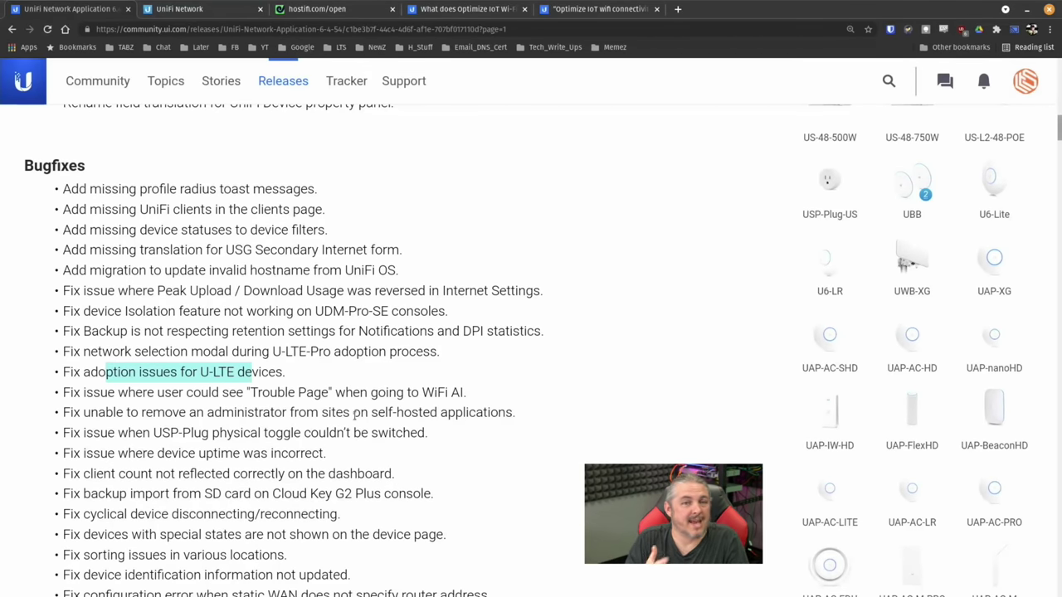
{"action": "scroll", "coordinate": [337, 373], "scroll_direction": "down", "scroll_amount": 5}
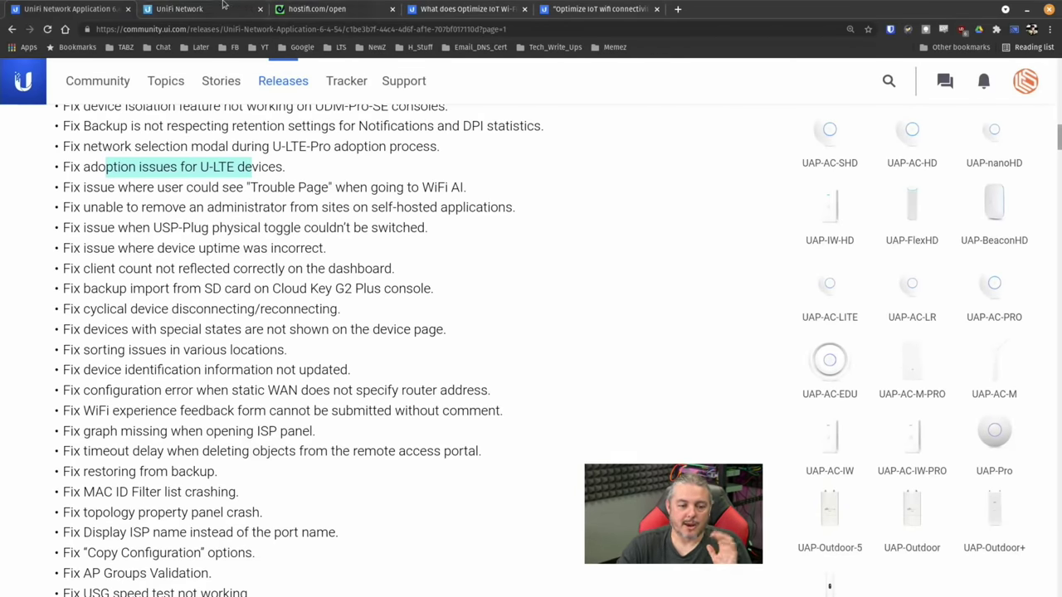
Step: Return to the UniFi Network tab and look over the classic topology map
{"action": "left_click", "coordinate": [182, 9]}
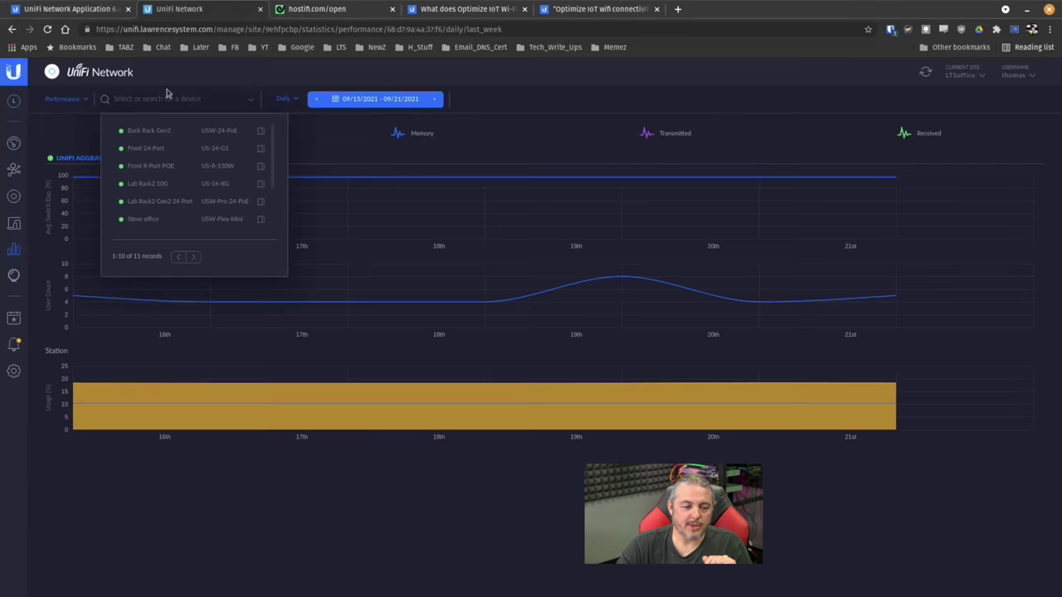
{"action": "left_click", "coordinate": [14, 169]}
{"action": "left_click_drag", "start_coordinate": [149, 192], "coordinate": [200, 217]}
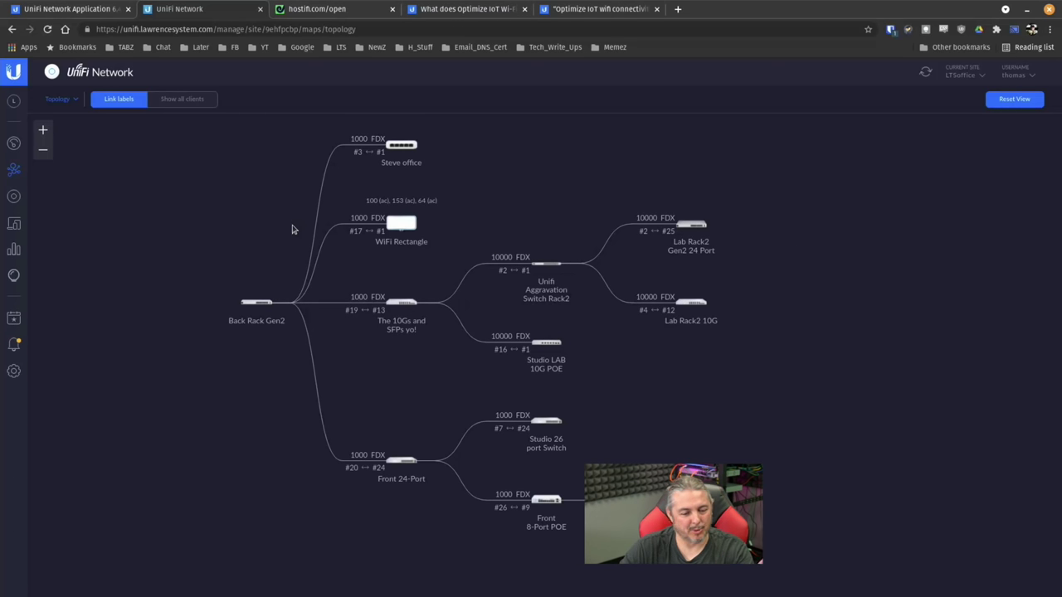
{"action": "scroll", "coordinate": [291, 241], "scroll_direction": "down", "scroll_amount": 1}
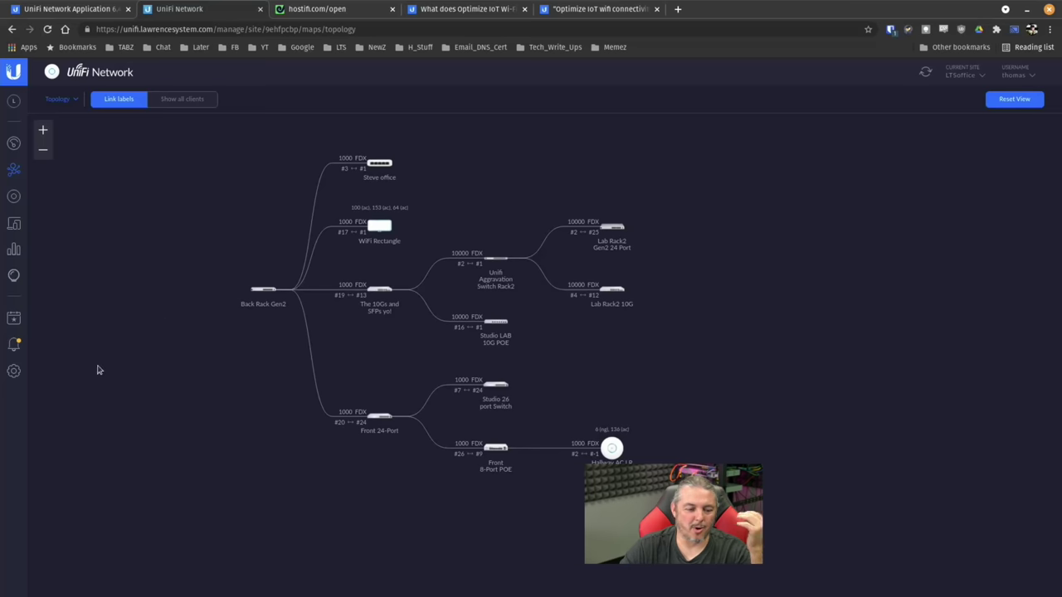
Step: Enable New User Interface in the User Interface settings and apply the changes
{"action": "left_click", "coordinate": [15, 370]}
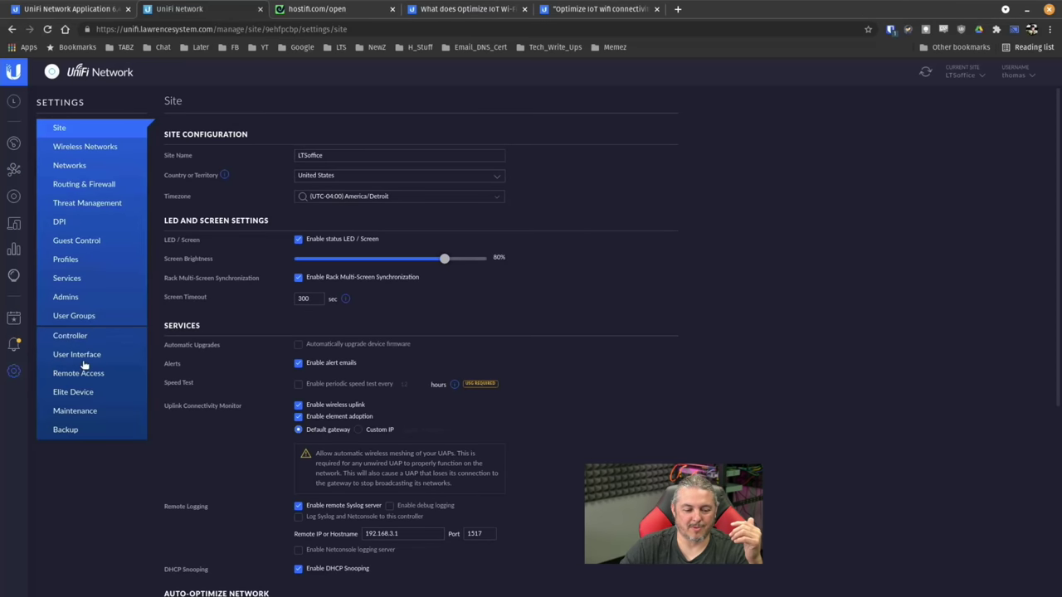
{"action": "left_click", "coordinate": [84, 365]}
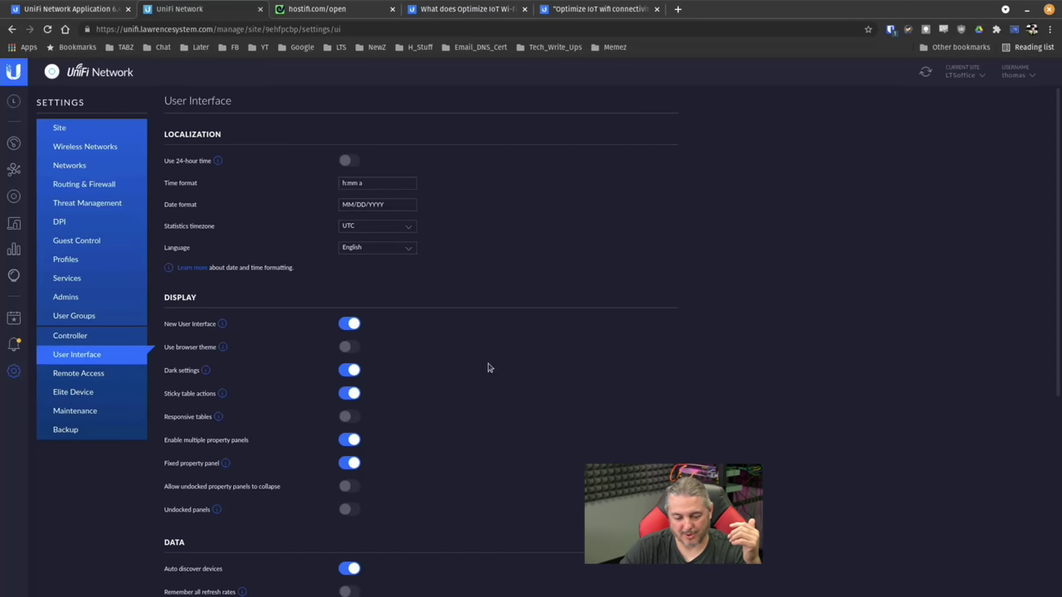
{"action": "scroll", "coordinate": [453, 498], "scroll_direction": "down", "scroll_amount": 4}
{"action": "left_click", "coordinate": [188, 580]}
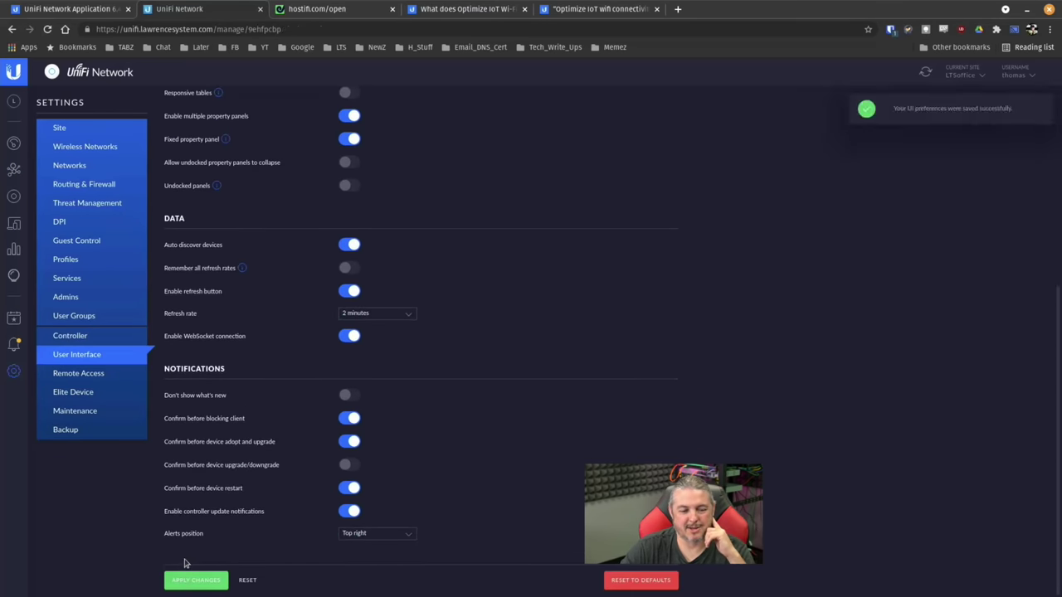
Step: Show the new topology map's Display Options and toggle the device status filter off and on
{"action": "left_click", "coordinate": [14, 172]}
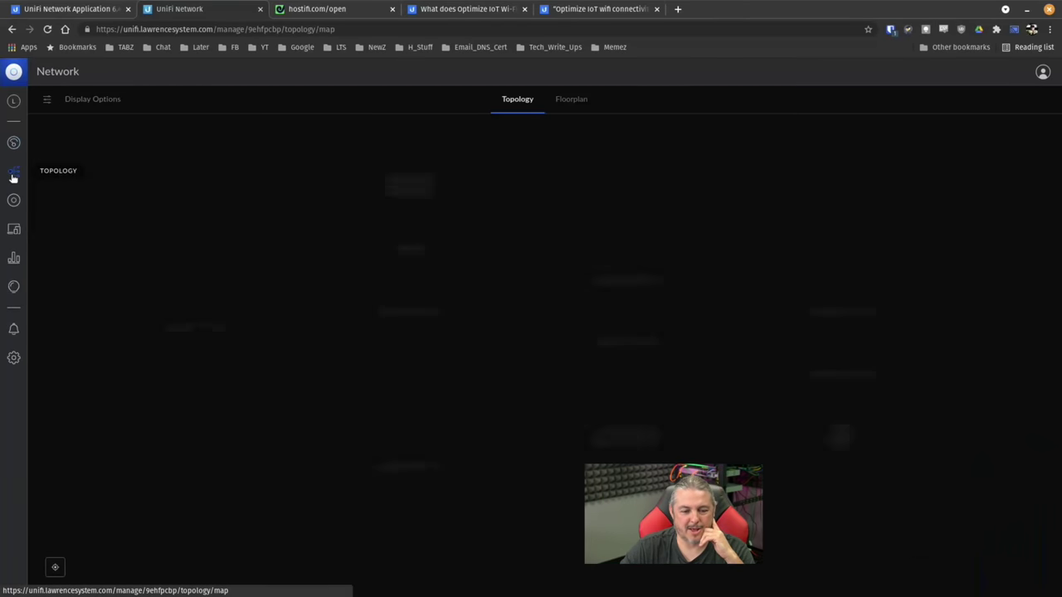
{"action": "left_click", "coordinate": [48, 100]}
{"action": "left_click", "coordinate": [73, 332]}
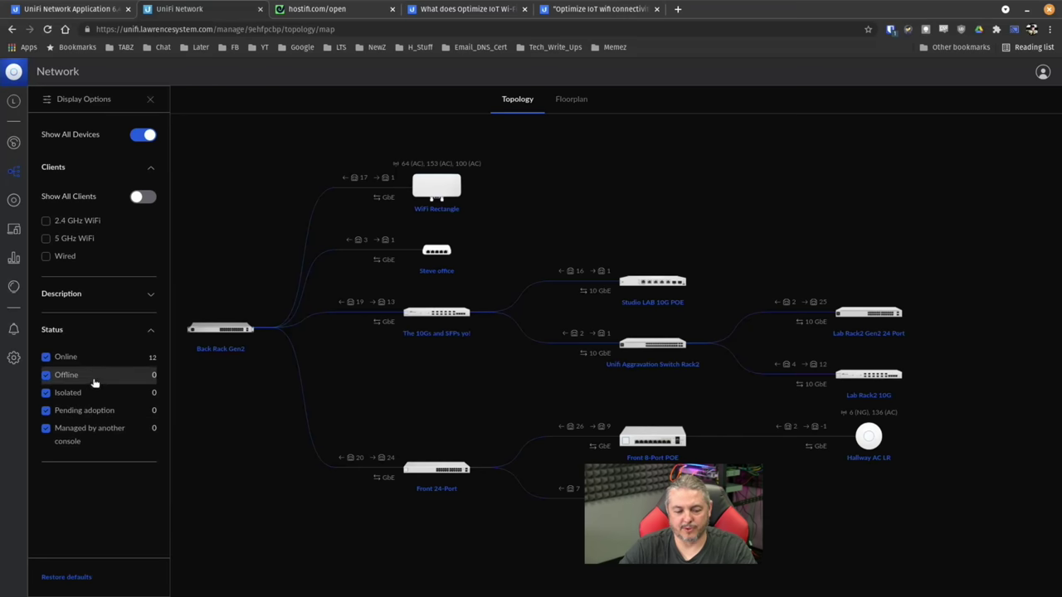
{"action": "left_click", "coordinate": [47, 358]}
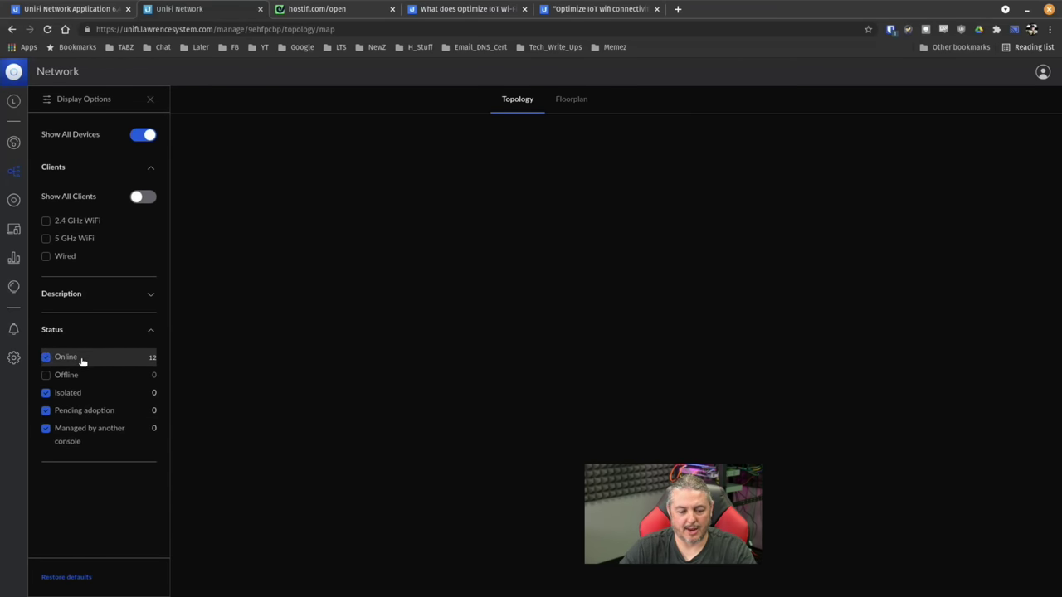
{"action": "left_click", "coordinate": [71, 374]}
Step: Add 2.4 GHz, 5 GHz and wired clients, try Show All Clients, then hide all clients
{"action": "left_click", "coordinate": [83, 222]}
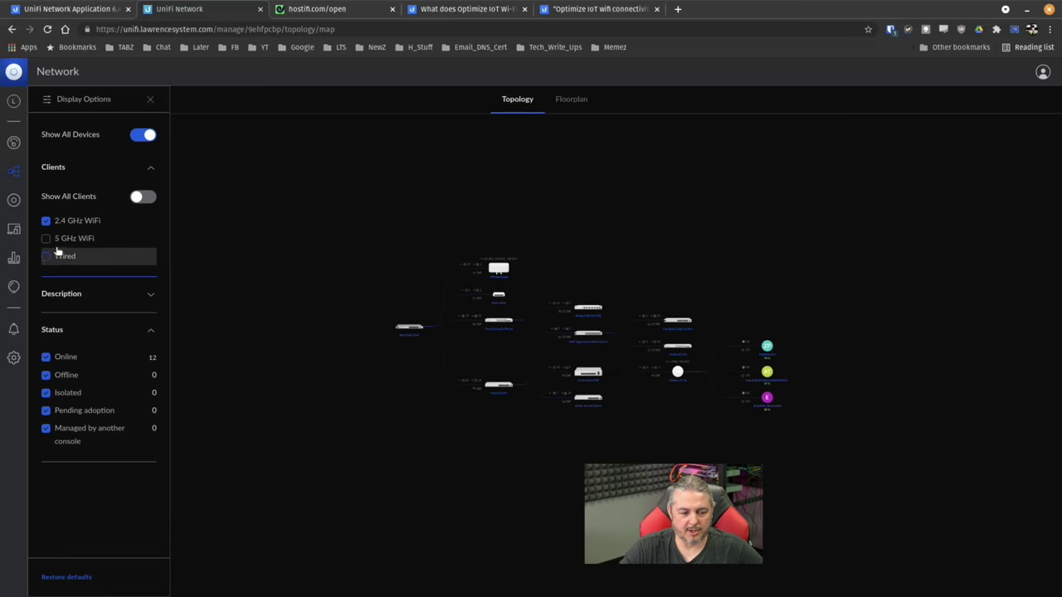
{"action": "left_click", "coordinate": [50, 238]}
{"action": "left_click", "coordinate": [51, 256]}
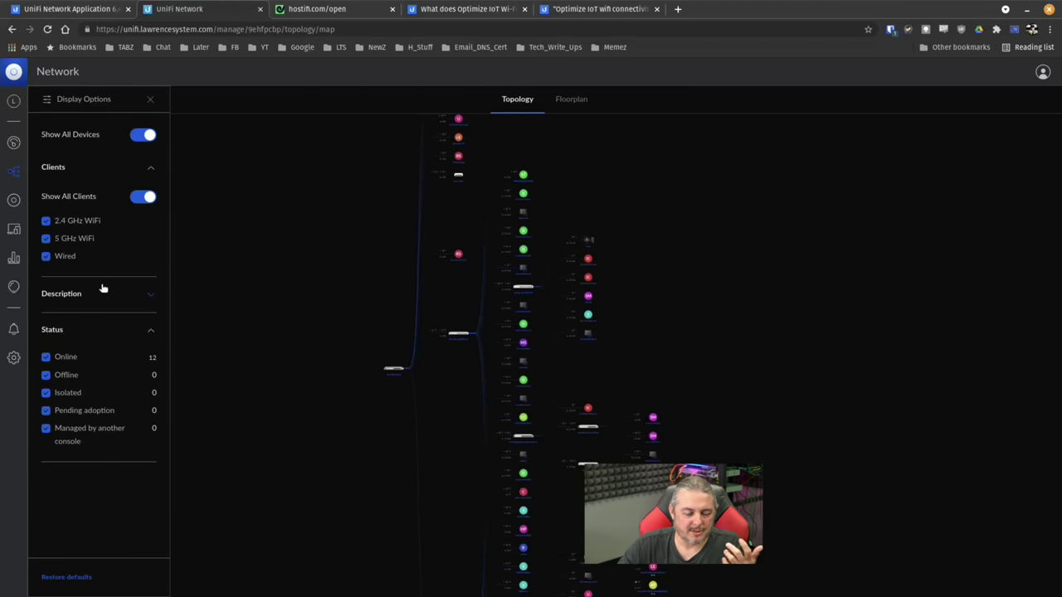
{"action": "left_click", "coordinate": [46, 257]}
{"action": "left_click", "coordinate": [46, 256]}
{"action": "left_click", "coordinate": [48, 257]}
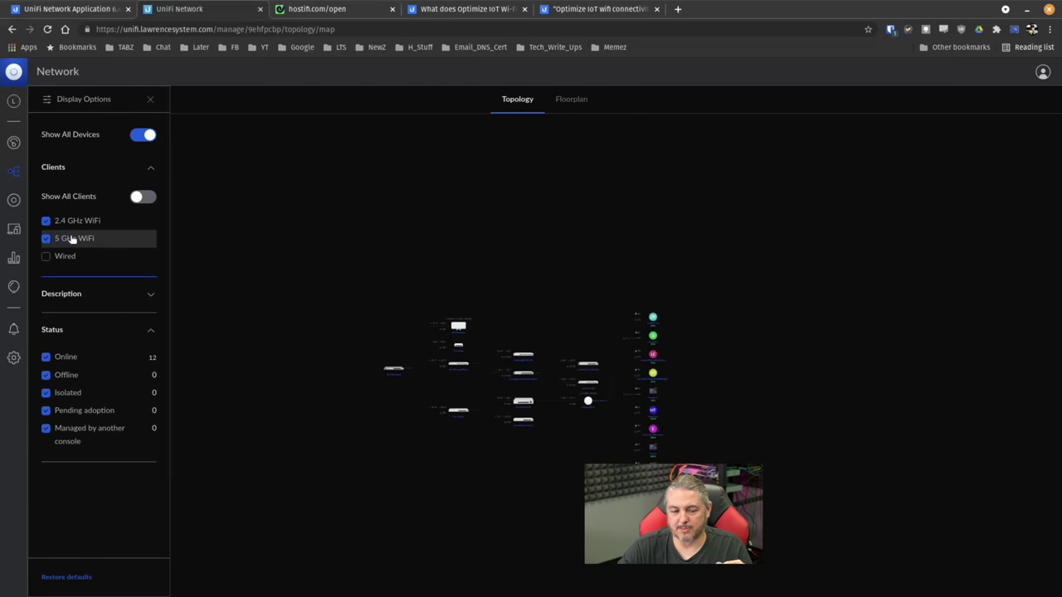
{"action": "left_click", "coordinate": [73, 239]}
{"action": "left_click", "coordinate": [141, 198]}
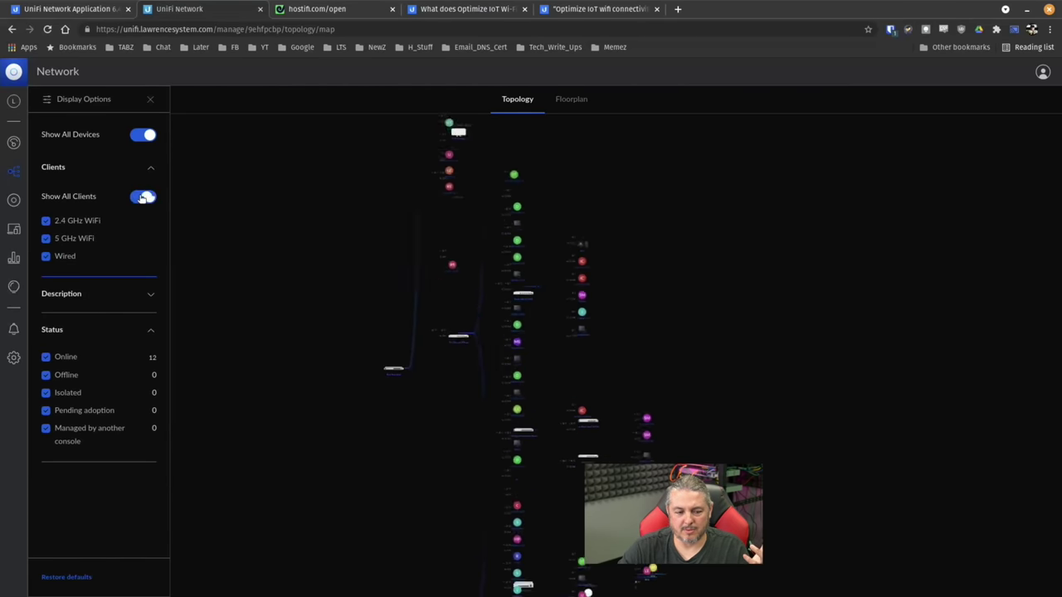
{"action": "left_click", "coordinate": [141, 198]}
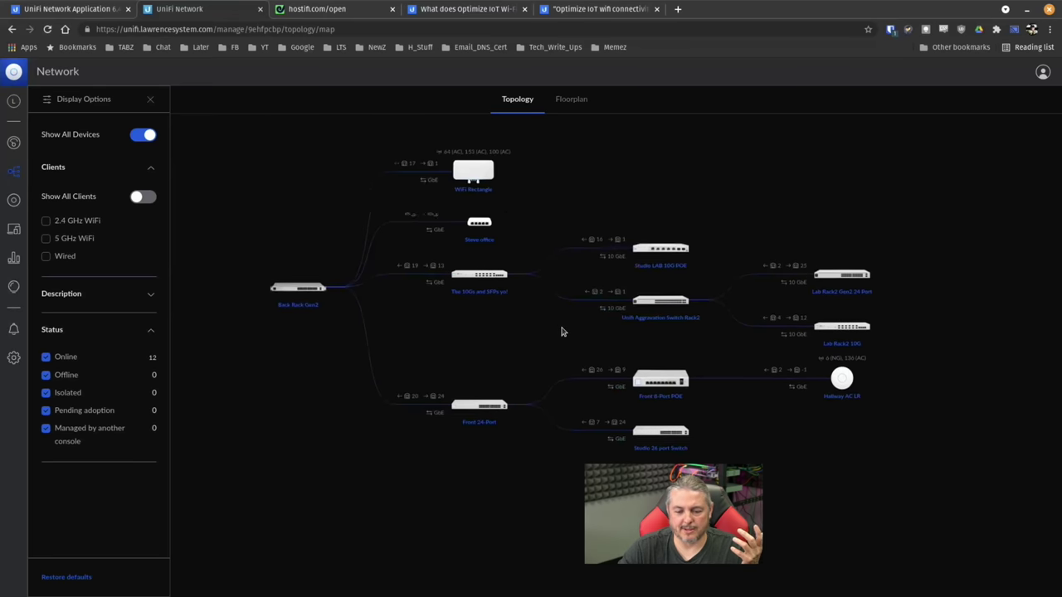
Step: Try port 5 settings on the USW-Flex-Mini office switch, then reload the topology via the dashboard
{"action": "left_click", "coordinate": [473, 244]}
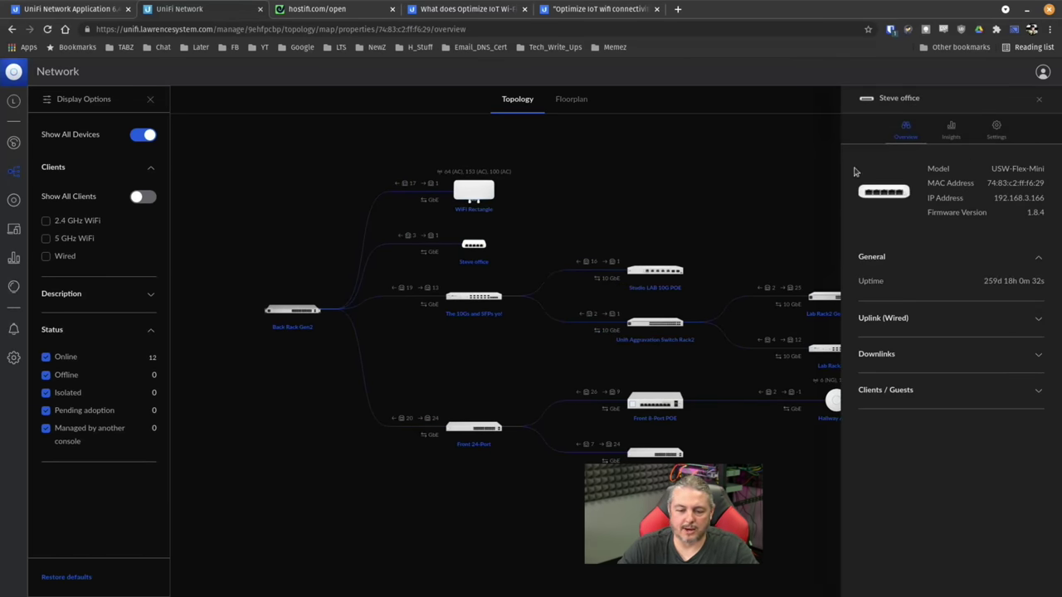
{"action": "left_click", "coordinate": [996, 129]}
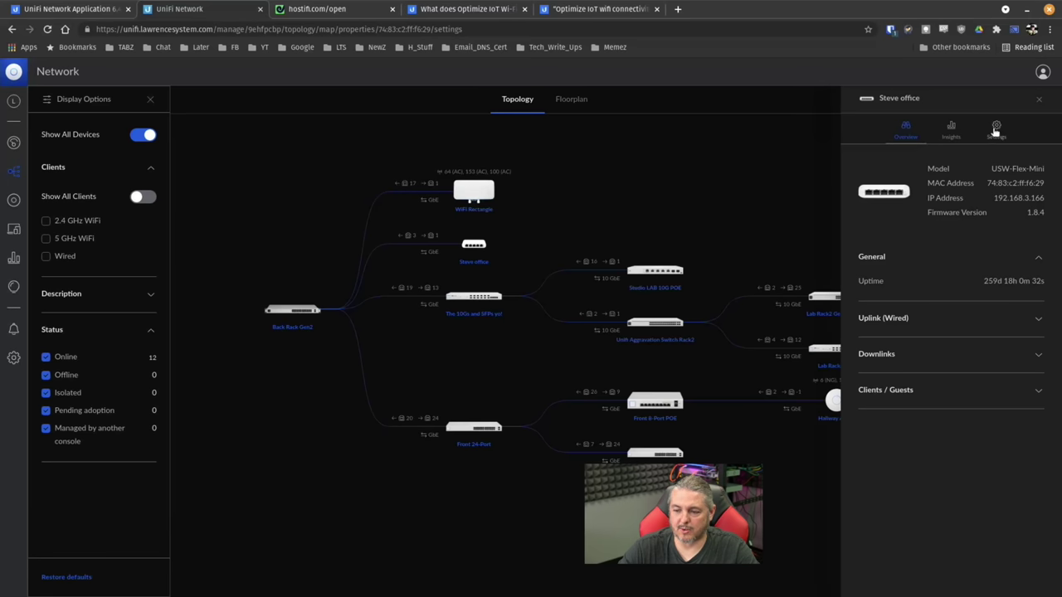
{"action": "left_click", "coordinate": [985, 169]}
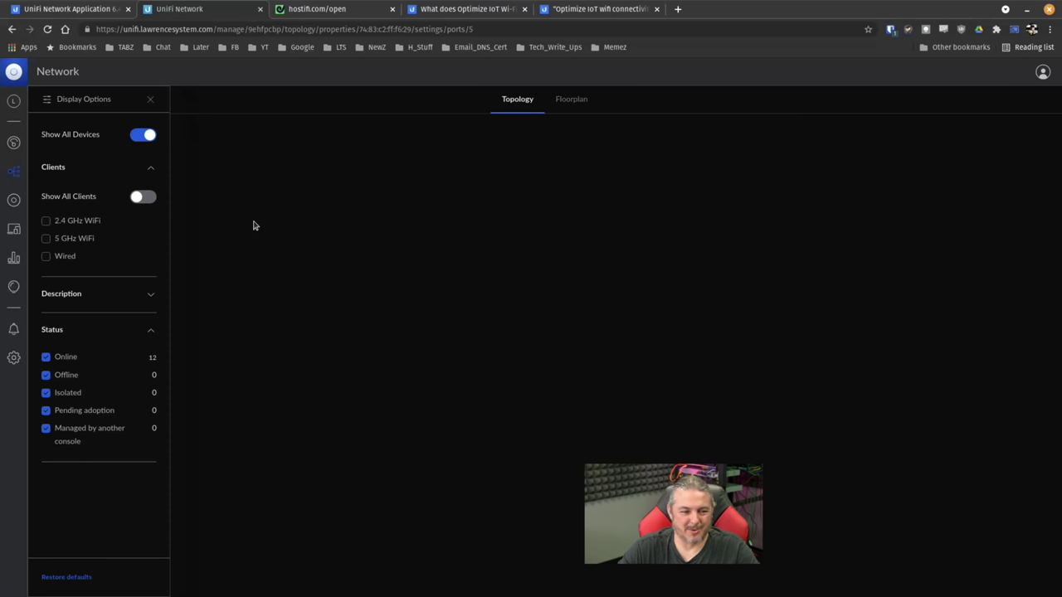
{"action": "left_click", "coordinate": [48, 30]}
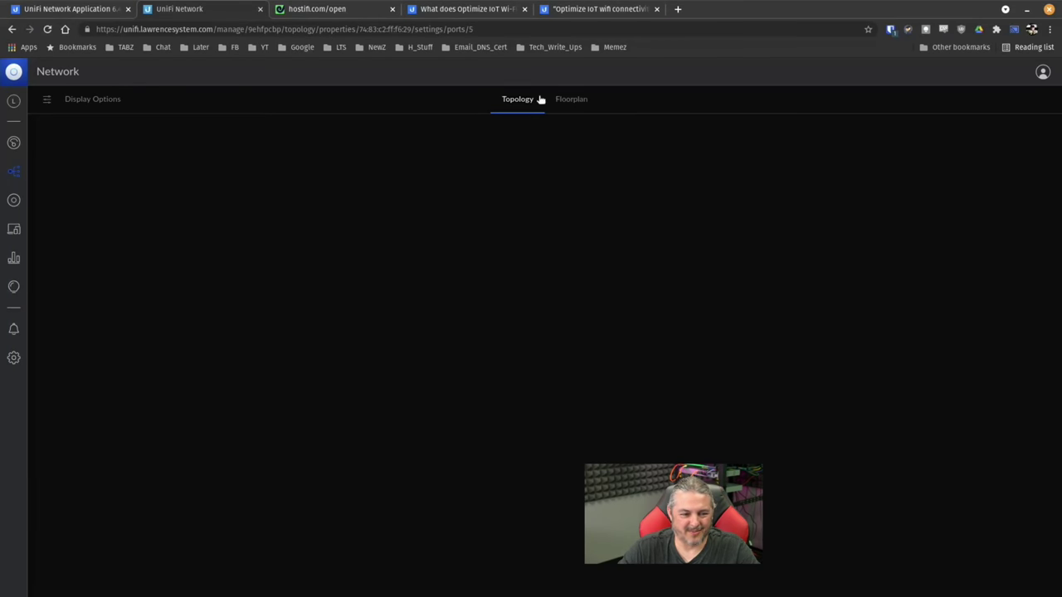
{"action": "left_click", "coordinate": [19, 146]}
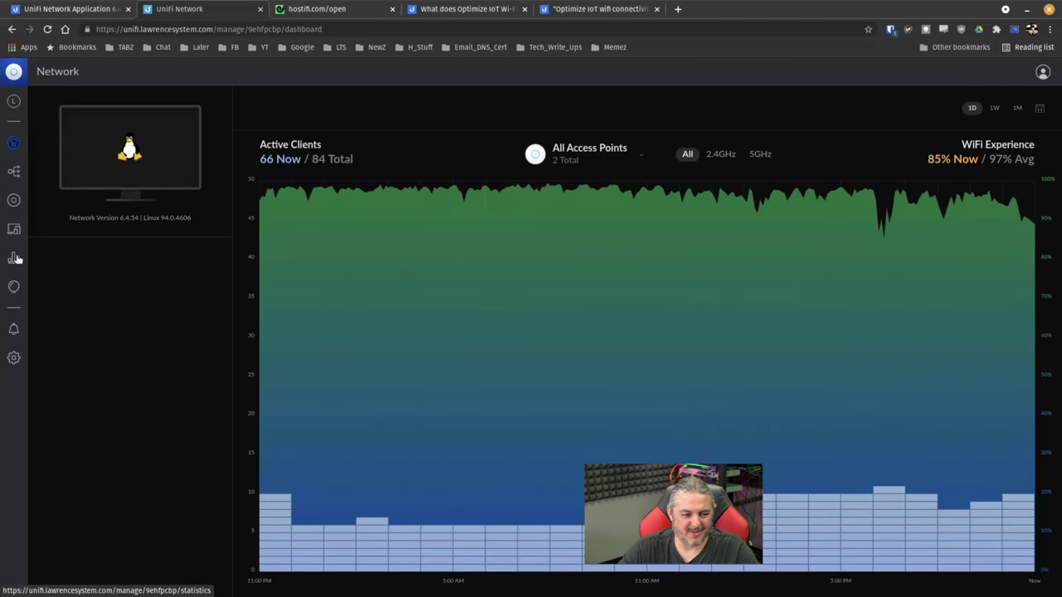
{"action": "left_click", "coordinate": [16, 177]}
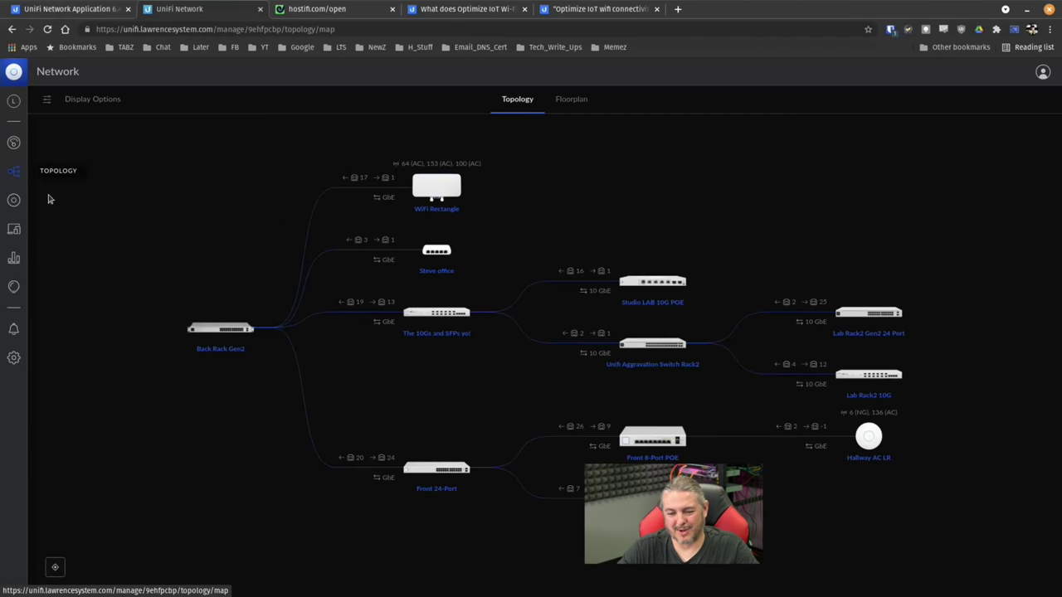
Step: Try port 1 settings on Studio LAB 10G POE, then trim /settings/ports/1 from the URL
{"action": "left_click", "coordinate": [674, 284]}
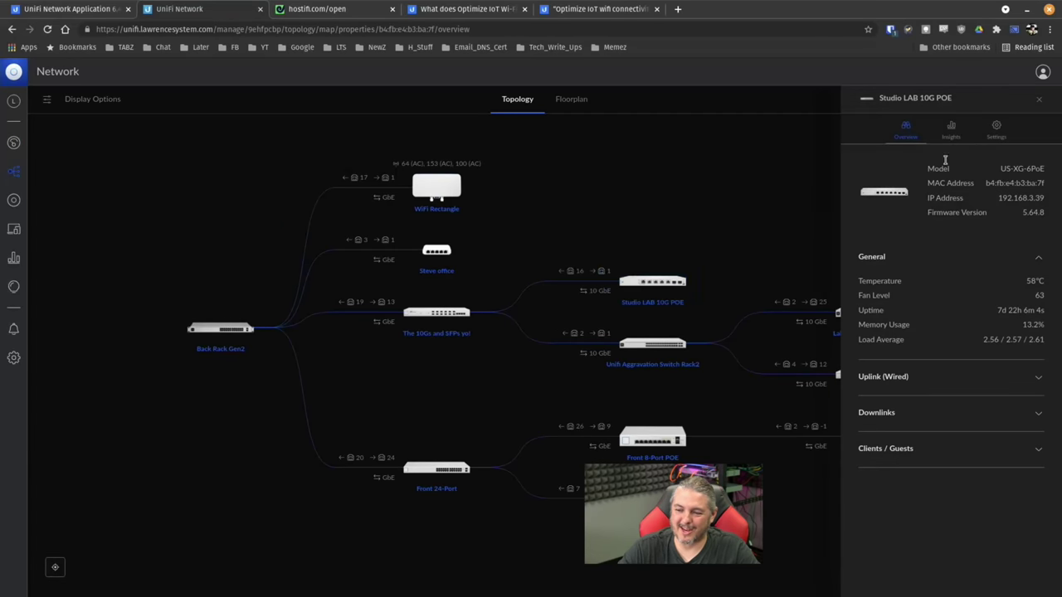
{"action": "left_click", "coordinate": [996, 133]}
{"action": "left_click", "coordinate": [903, 170]}
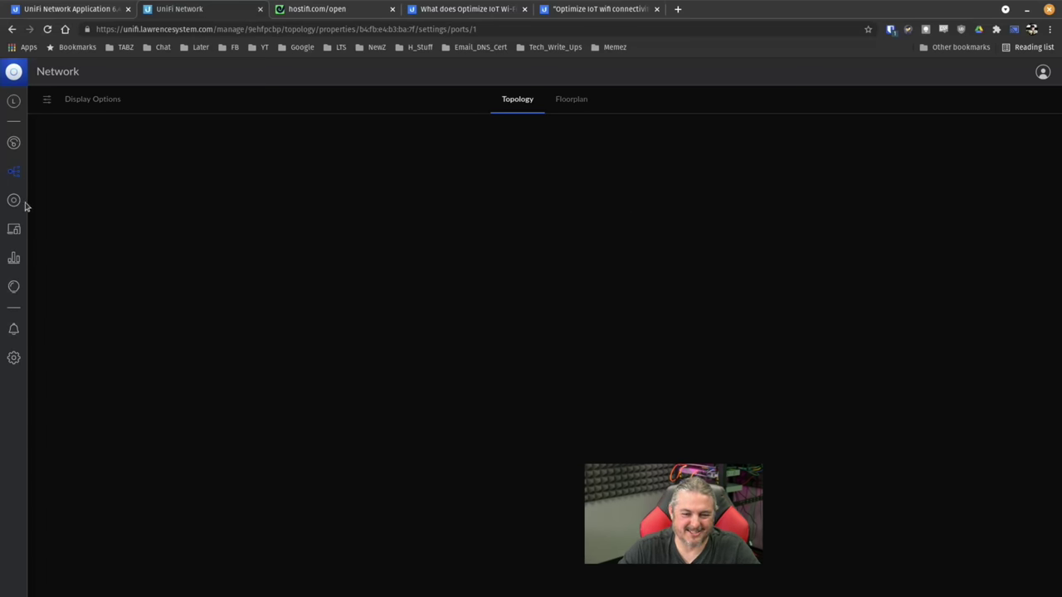
{"action": "left_click", "coordinate": [511, 31]}
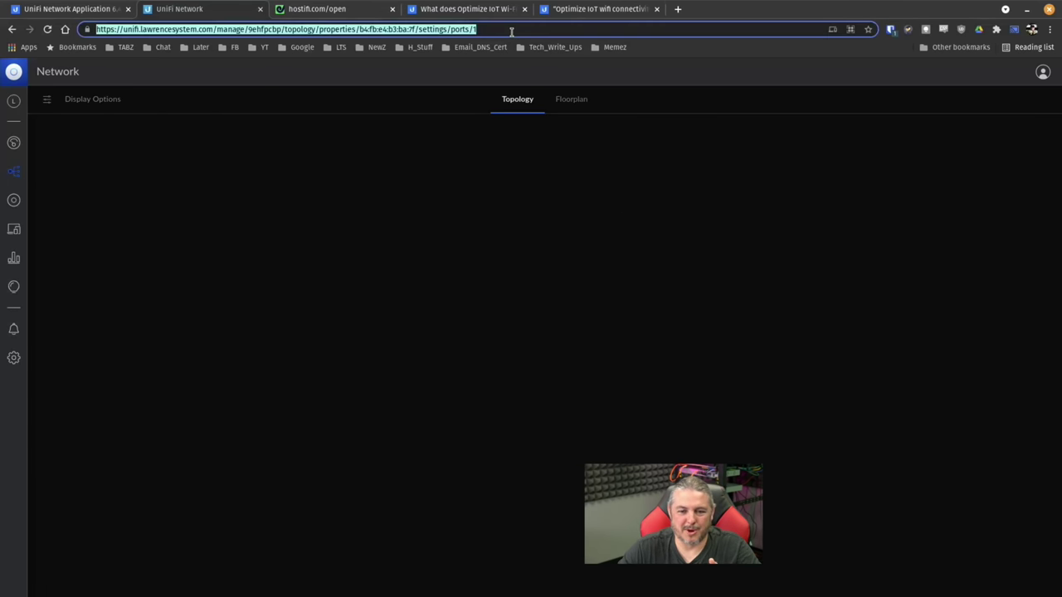
{"action": "left_click", "coordinate": [511, 32]}
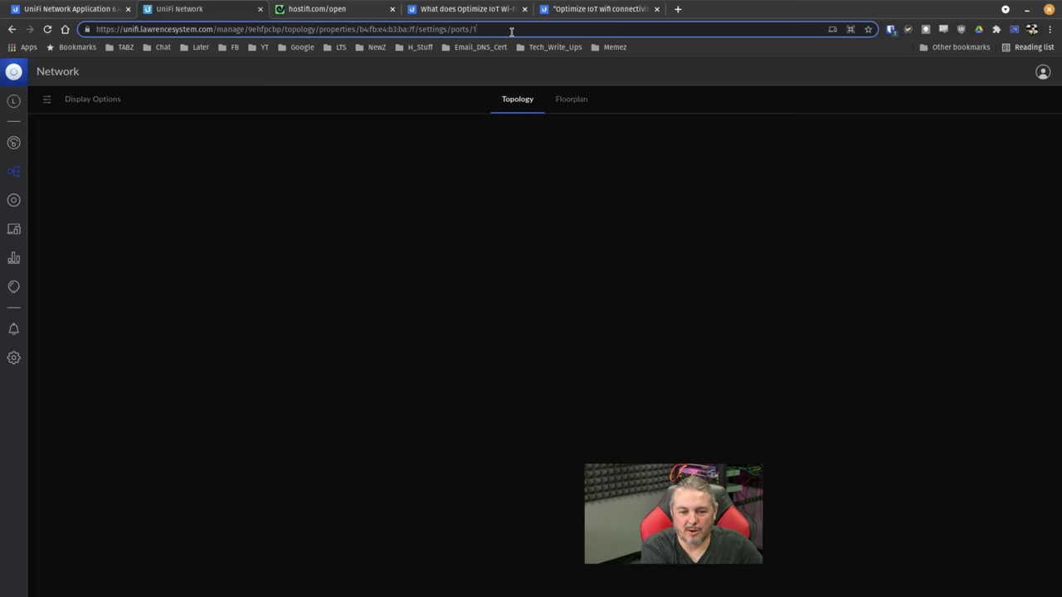
{"action": "key", "text": "ctrl+shift+Left"}
{"action": "key", "text": "ctrl+shift+Left"}
{"action": "key", "text": "ctrl+shift+Left"}
{"action": "key", "text": "BackSpace"}
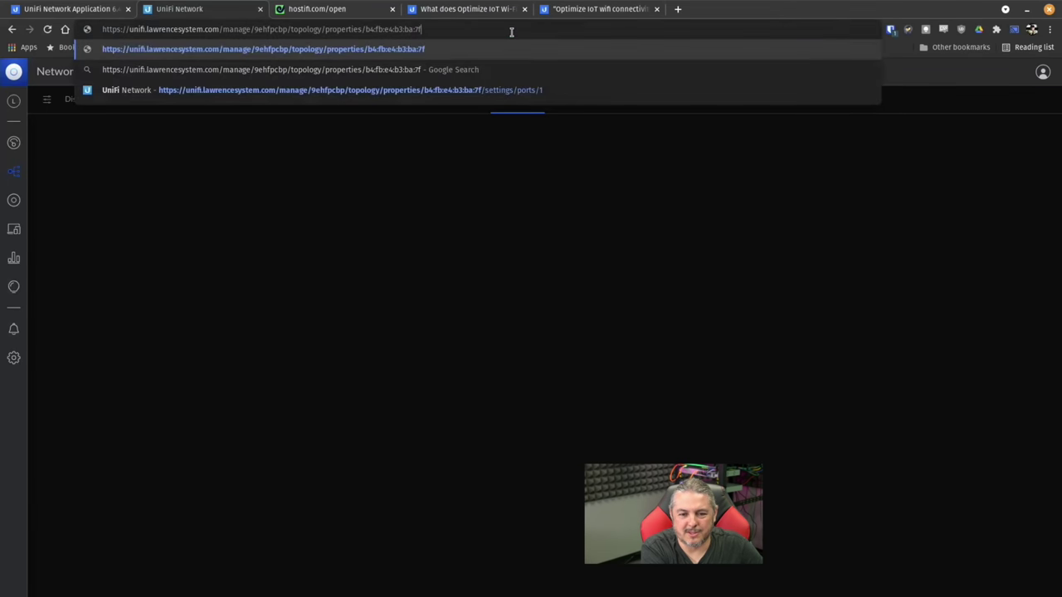
{"action": "key", "text": "Return"}
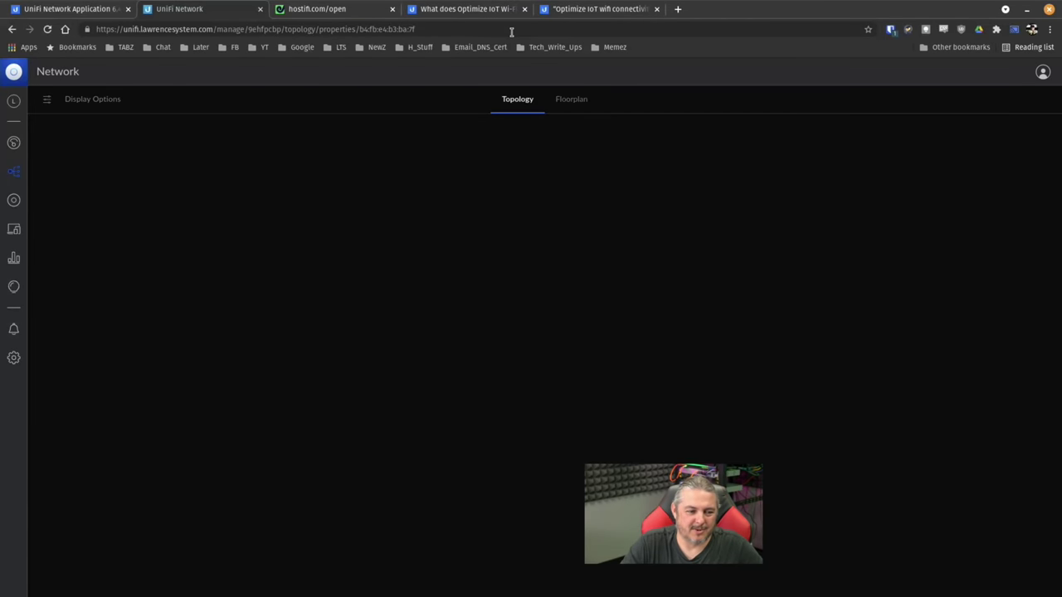
Step: Show Hallway AC LR's settings from the topology map and drag its node into view
{"action": "left_click", "coordinate": [18, 169]}
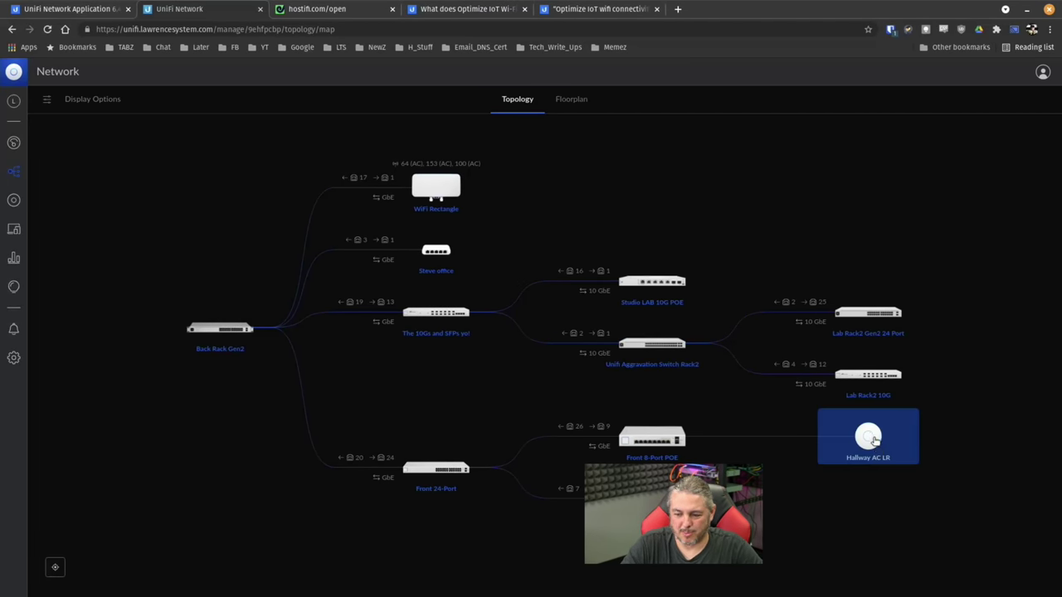
{"action": "left_click", "coordinate": [874, 441]}
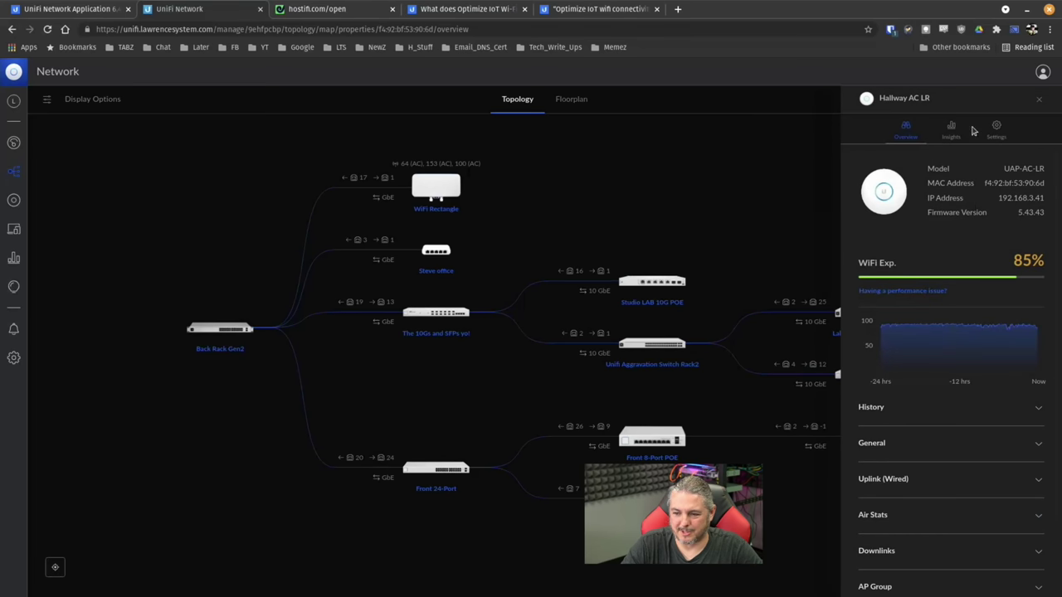
{"action": "left_click", "coordinate": [997, 127]}
{"action": "scroll", "coordinate": [962, 282], "scroll_direction": "down", "scroll_amount": 5}
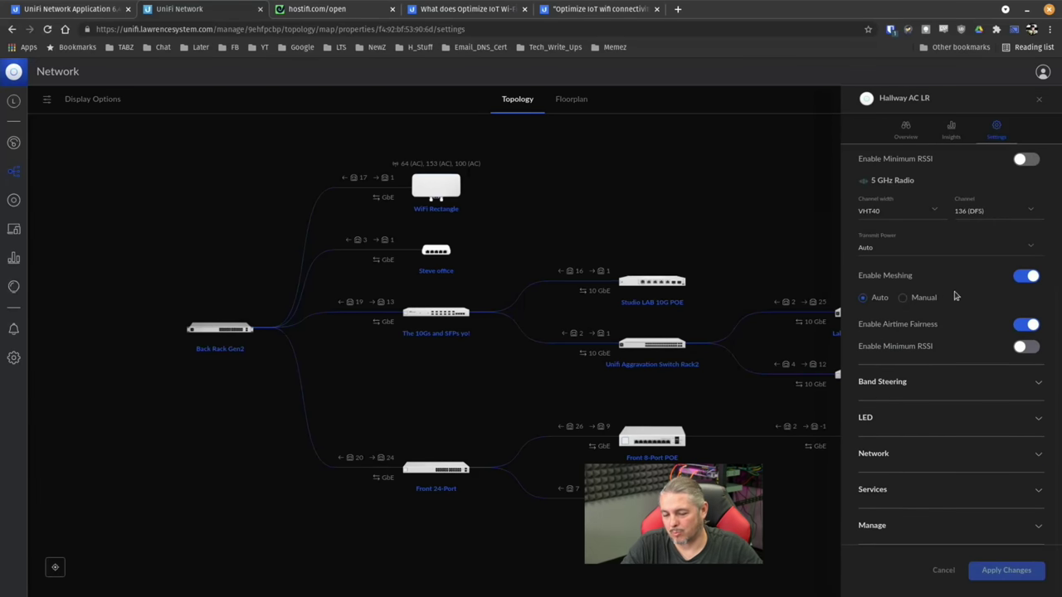
{"action": "scroll", "coordinate": [955, 297], "scroll_direction": "up", "scroll_amount": 5}
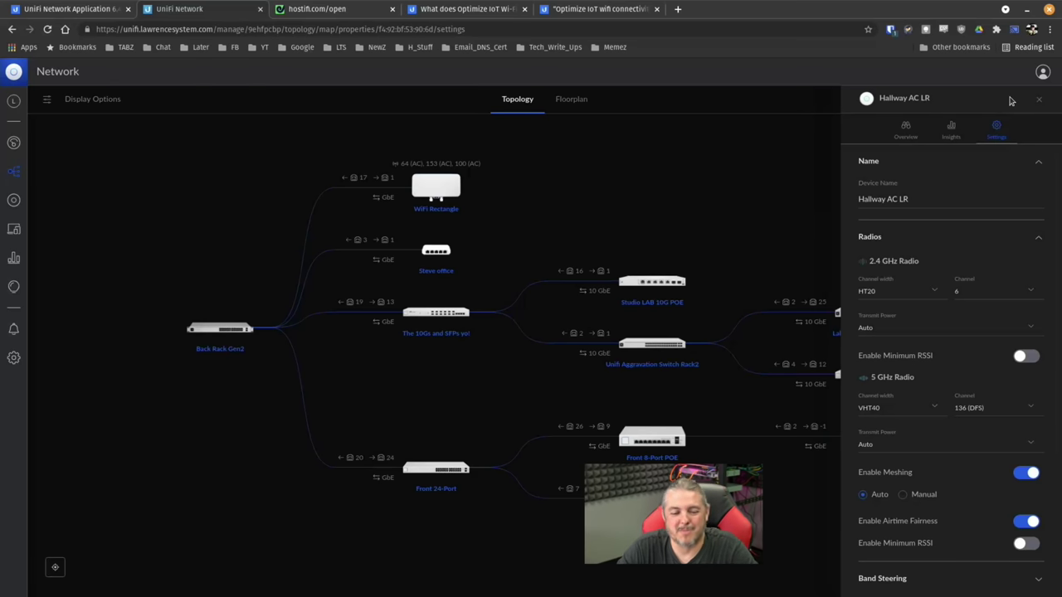
{"action": "left_click_drag", "start_coordinate": [446, 386], "coordinate": [439, 364]}
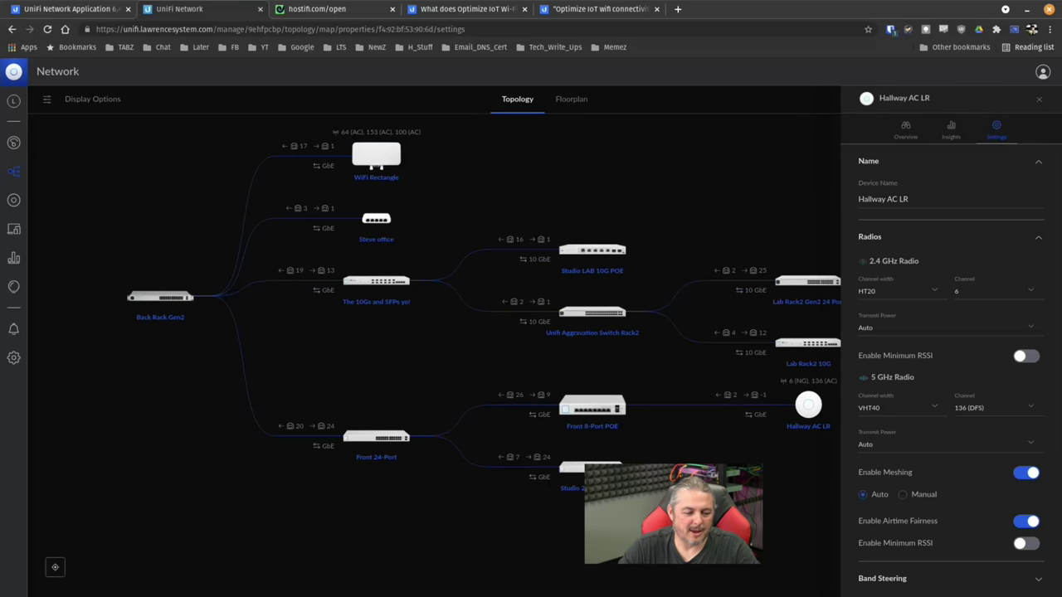
Step: Begin a new network under Settings > Networks with router Unifi Aggravation Switch Rack2
{"action": "left_click", "coordinate": [13, 357]}
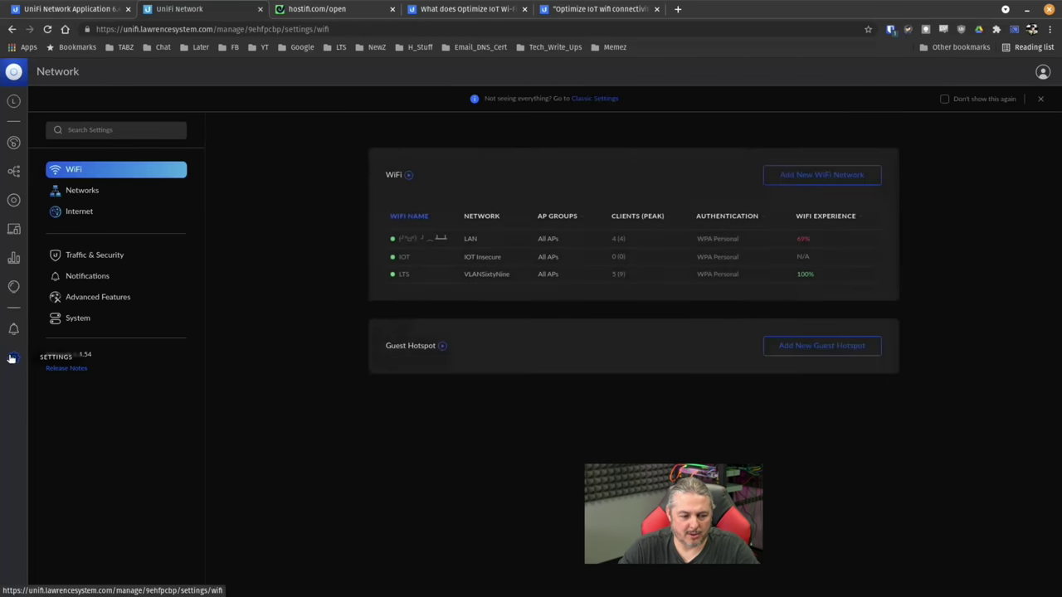
{"action": "left_click", "coordinate": [103, 190]}
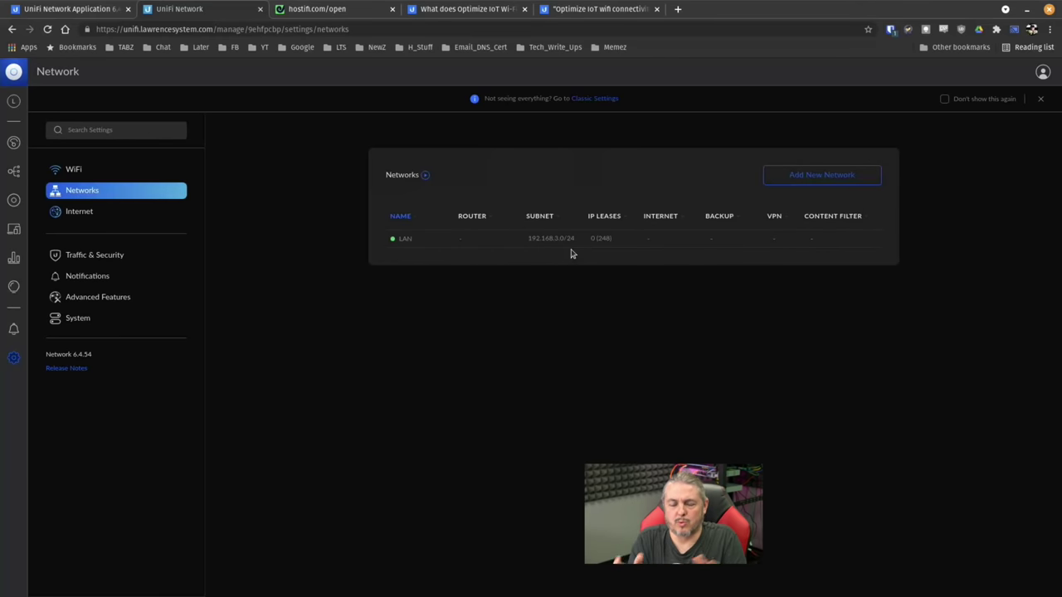
{"action": "left_click", "coordinate": [784, 179]}
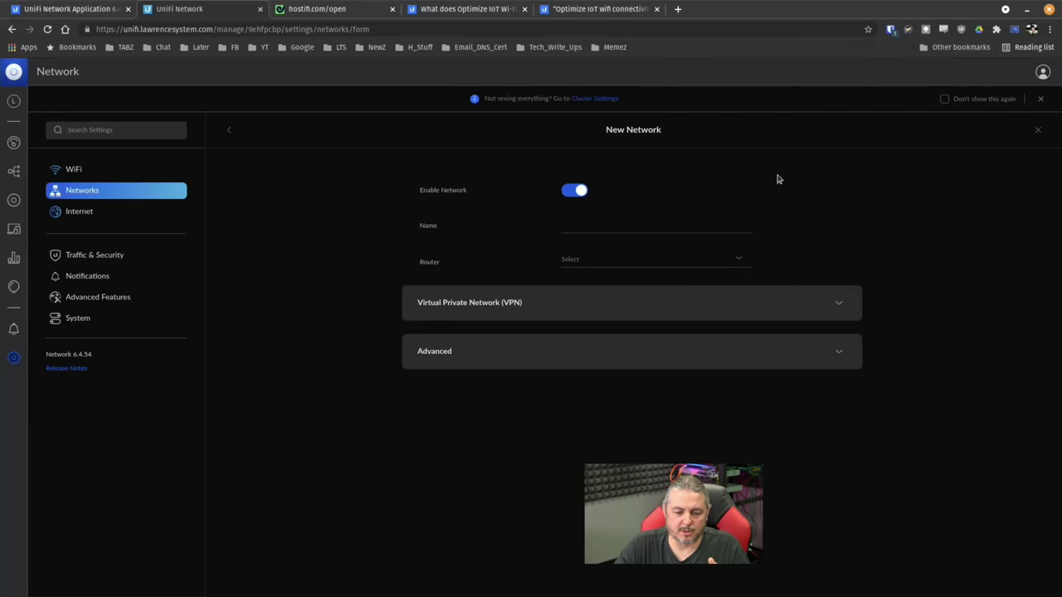
{"action": "left_click", "coordinate": [578, 259]}
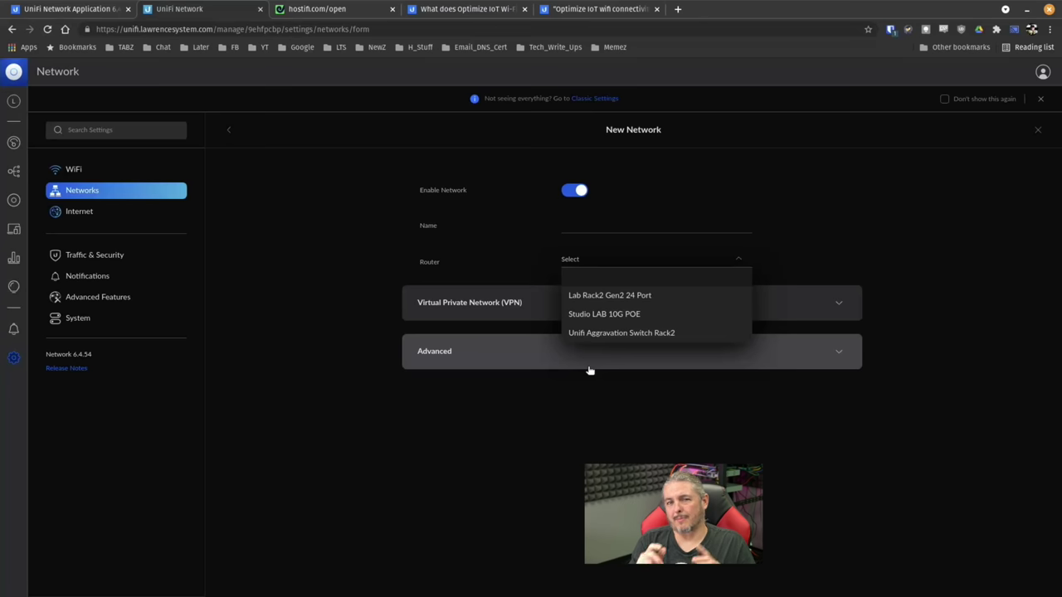
{"action": "left_click", "coordinate": [625, 332]}
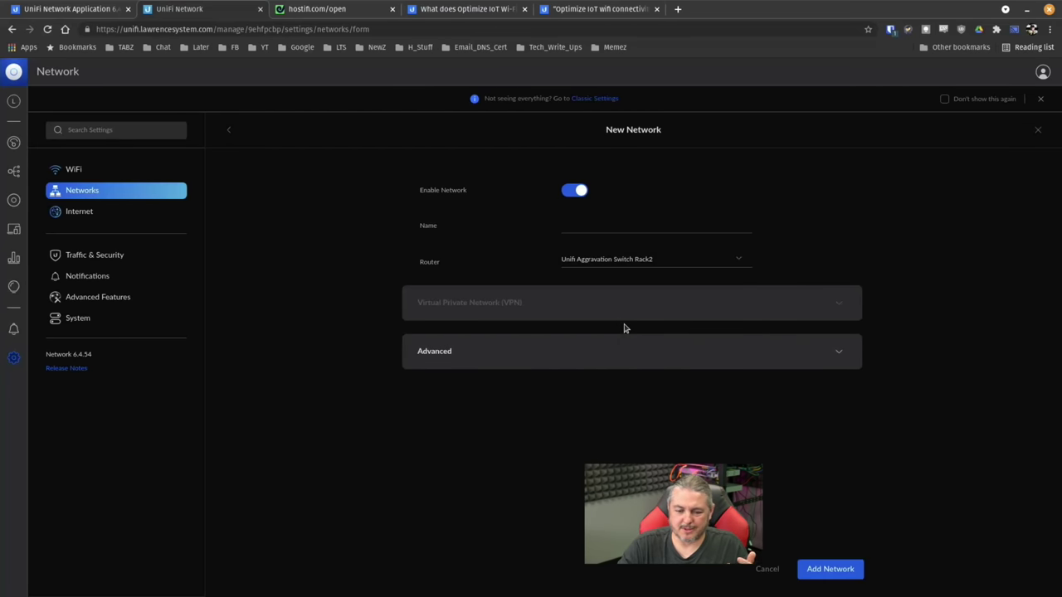
Step: Expand and review the advanced network options, then switch Enable Network off
{"action": "left_click", "coordinate": [581, 352]}
{"action": "scroll", "coordinate": [580, 356], "scroll_direction": "down", "scroll_amount": 5}
{"action": "scroll", "coordinate": [578, 355], "scroll_direction": "down", "scroll_amount": 10}
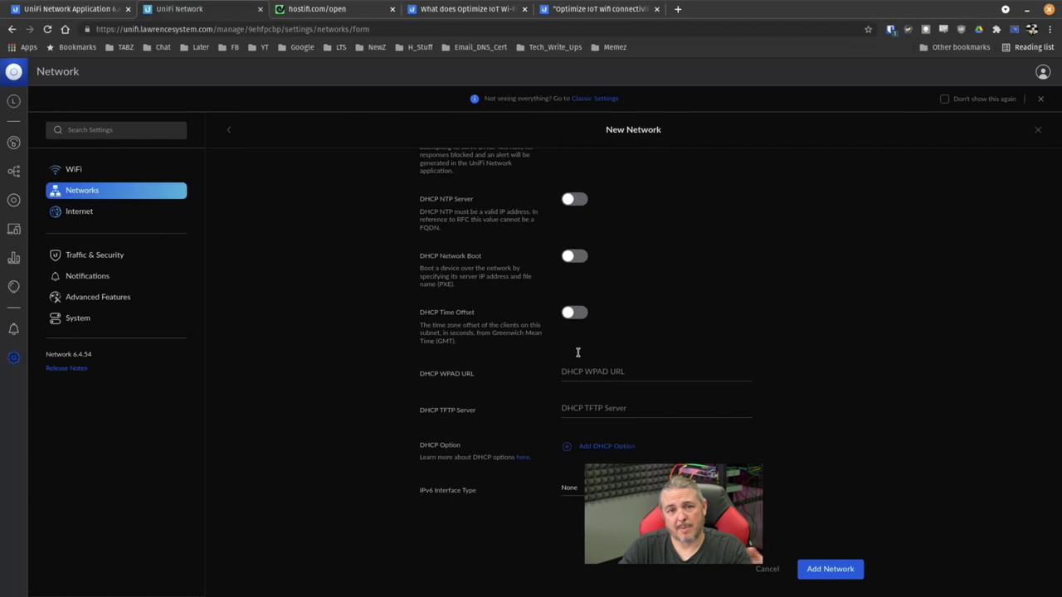
{"action": "scroll", "coordinate": [578, 354], "scroll_direction": "up", "scroll_amount": 10}
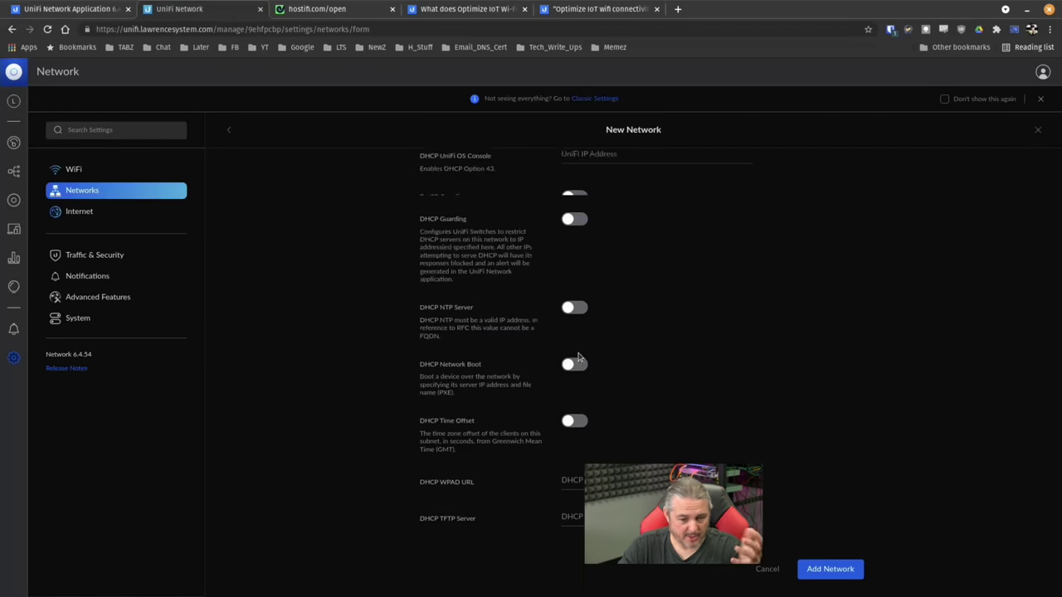
{"action": "scroll", "coordinate": [578, 357], "scroll_direction": "down", "scroll_amount": 10}
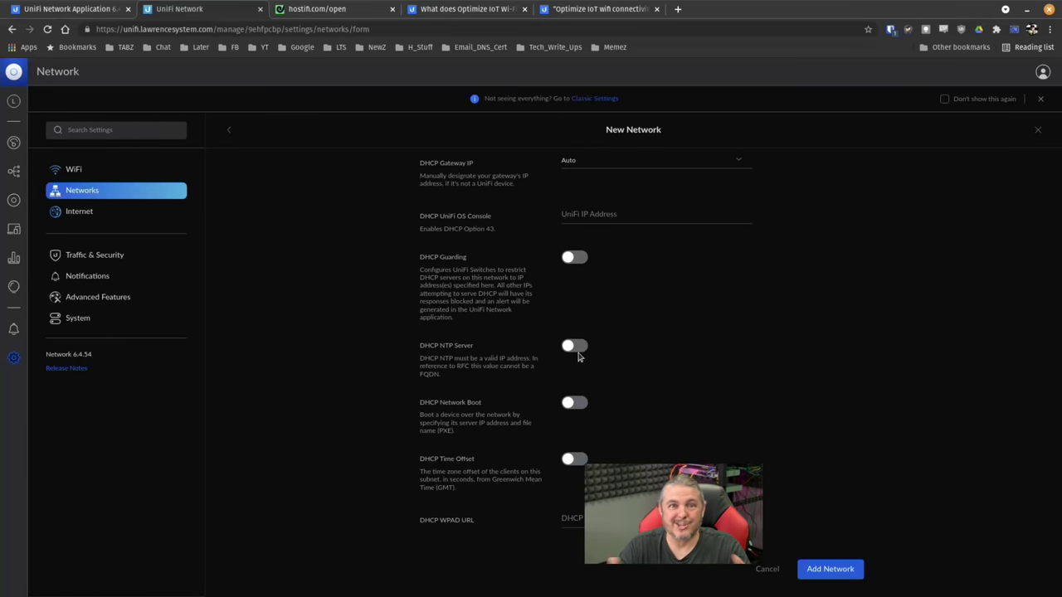
{"action": "scroll", "coordinate": [579, 357], "scroll_direction": "up", "scroll_amount": 5}
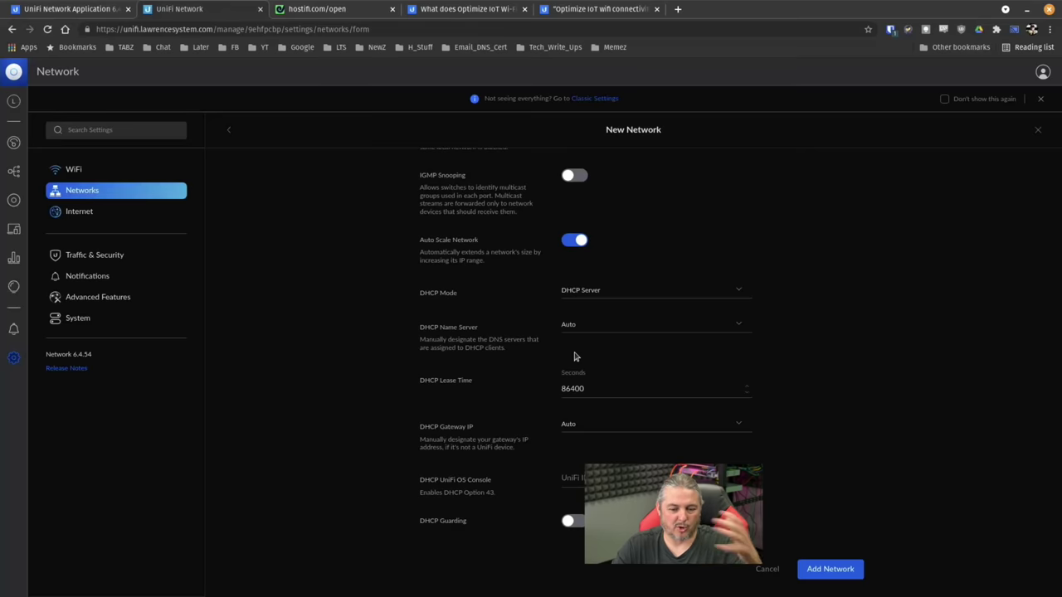
{"action": "scroll", "coordinate": [574, 357], "scroll_direction": "up", "scroll_amount": 3}
{"action": "scroll", "coordinate": [574, 357], "scroll_direction": "up", "scroll_amount": 3}
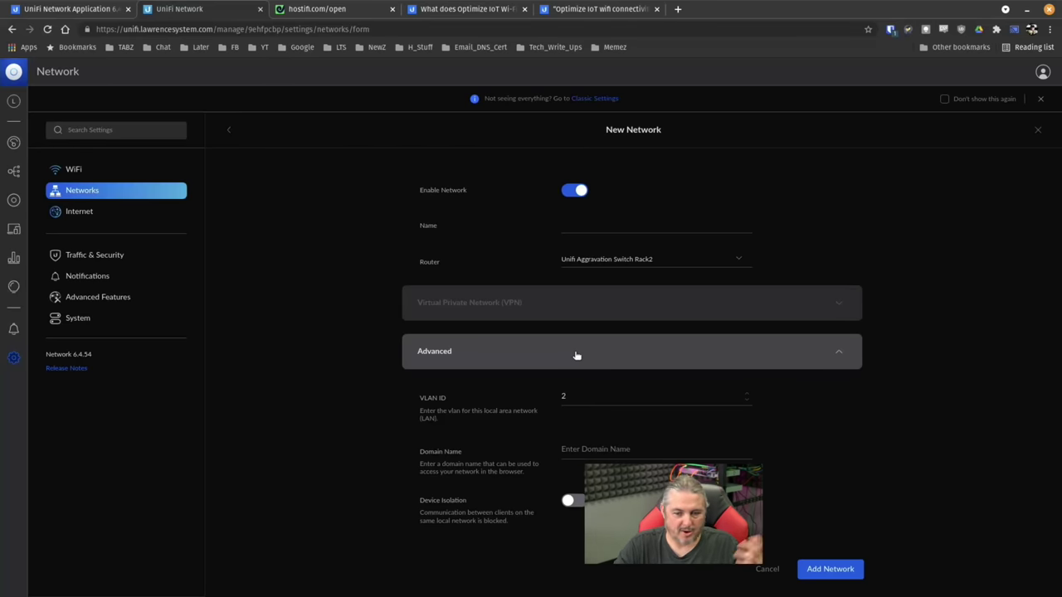
{"action": "left_click", "coordinate": [579, 190]}
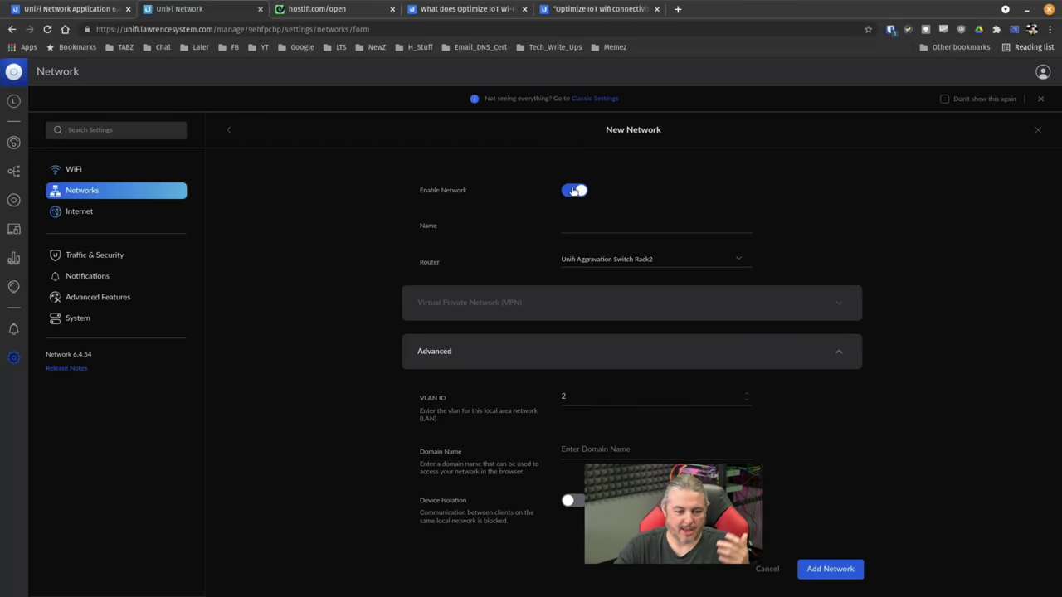
Step: Discard the unsaved new network and go to the System settings page
{"action": "left_click", "coordinate": [108, 300]}
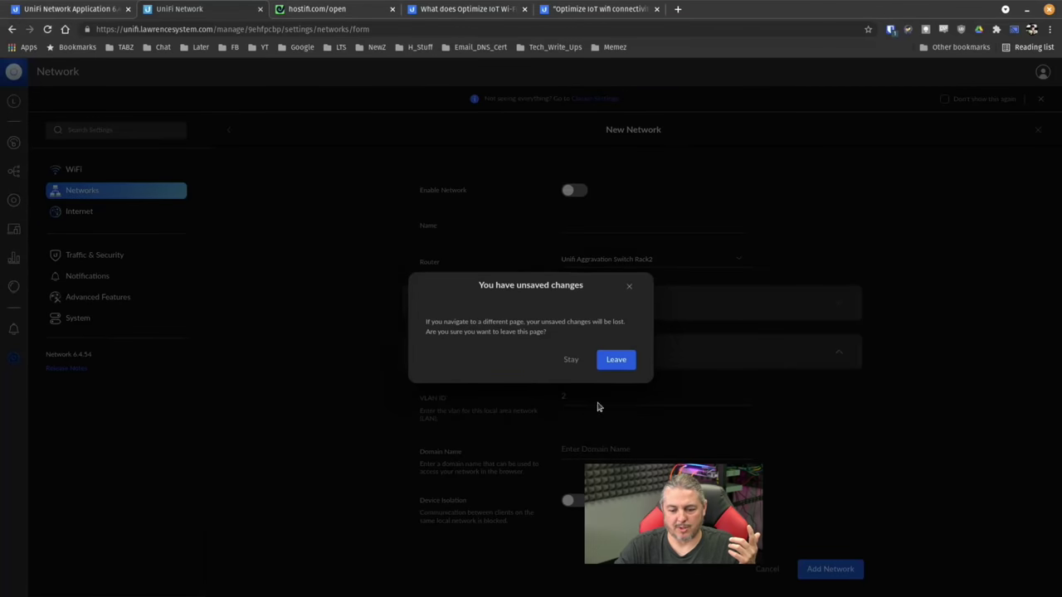
{"action": "left_click", "coordinate": [616, 359]}
{"action": "scroll", "coordinate": [616, 369], "scroll_direction": "down", "scroll_amount": 2}
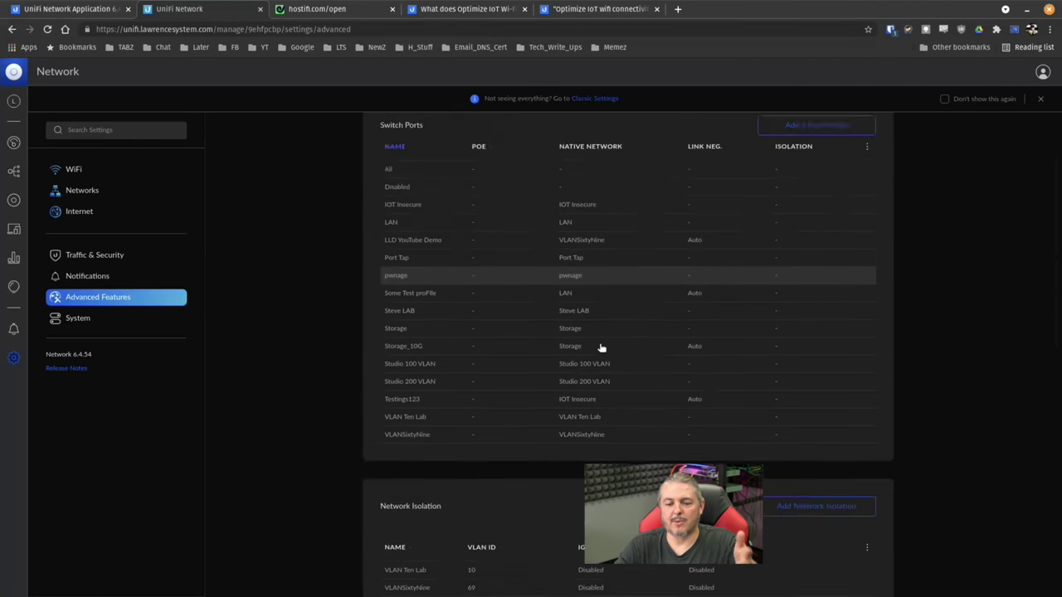
{"action": "scroll", "coordinate": [602, 348], "scroll_direction": "down", "scroll_amount": 5}
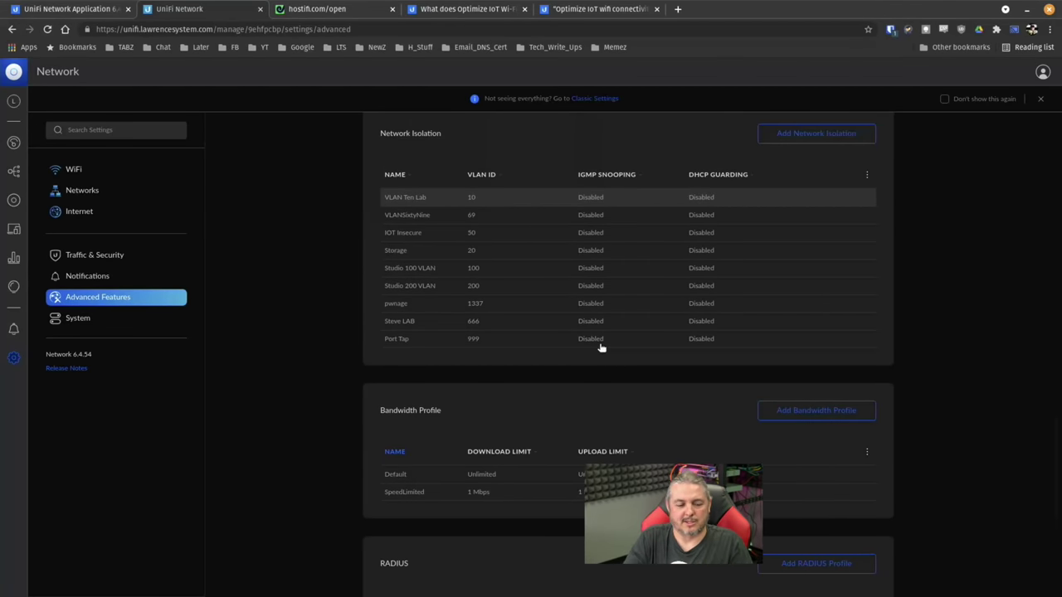
{"action": "left_click", "coordinate": [16, 358]}
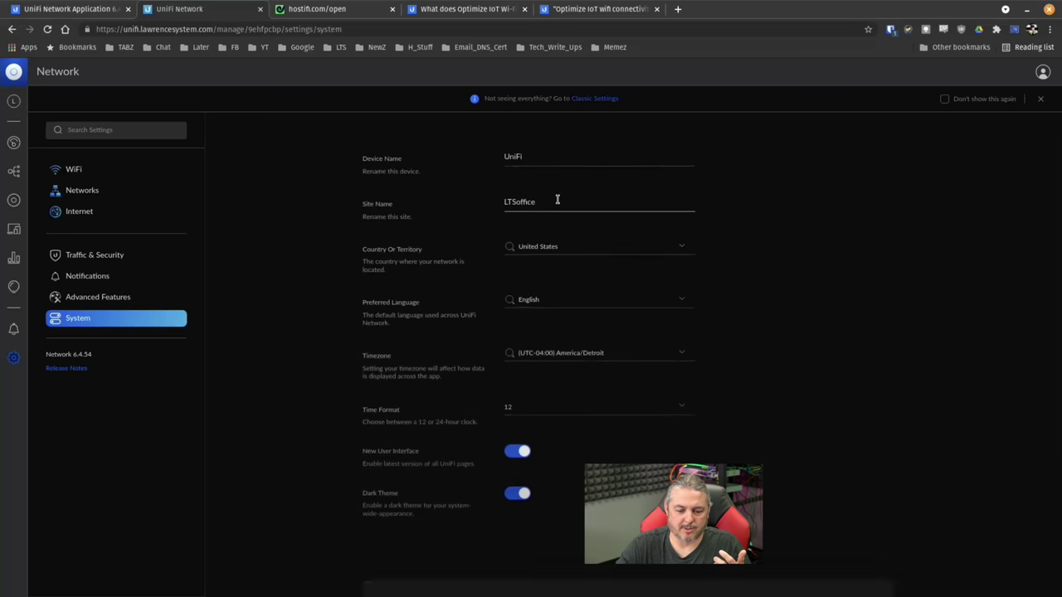
Step: Deactivate the New User Interface to return to the classic UI, then open its Settings
{"action": "left_click", "coordinate": [529, 452]}
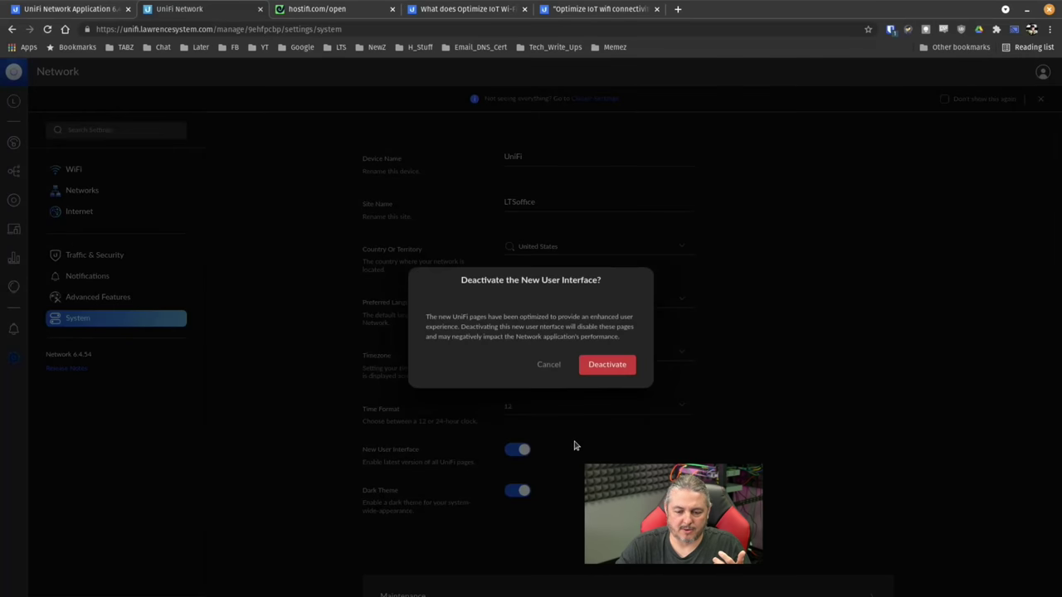
{"action": "left_click", "coordinate": [604, 373]}
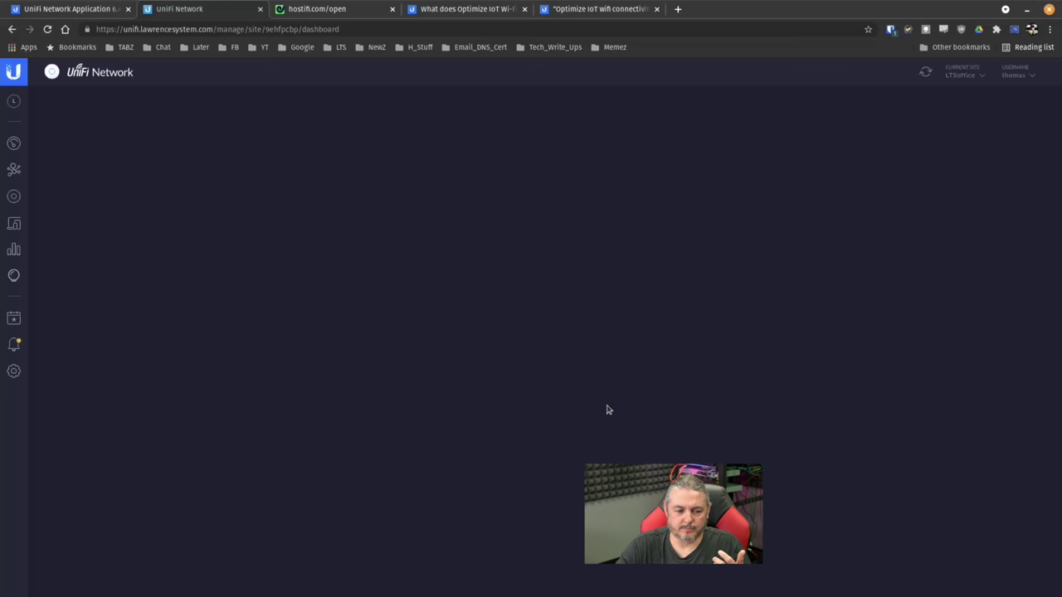
{"action": "left_click", "coordinate": [13, 371]}
Step: Start a new network from the Networks list with purpose VLAN Only
{"action": "left_click", "coordinate": [88, 166]}
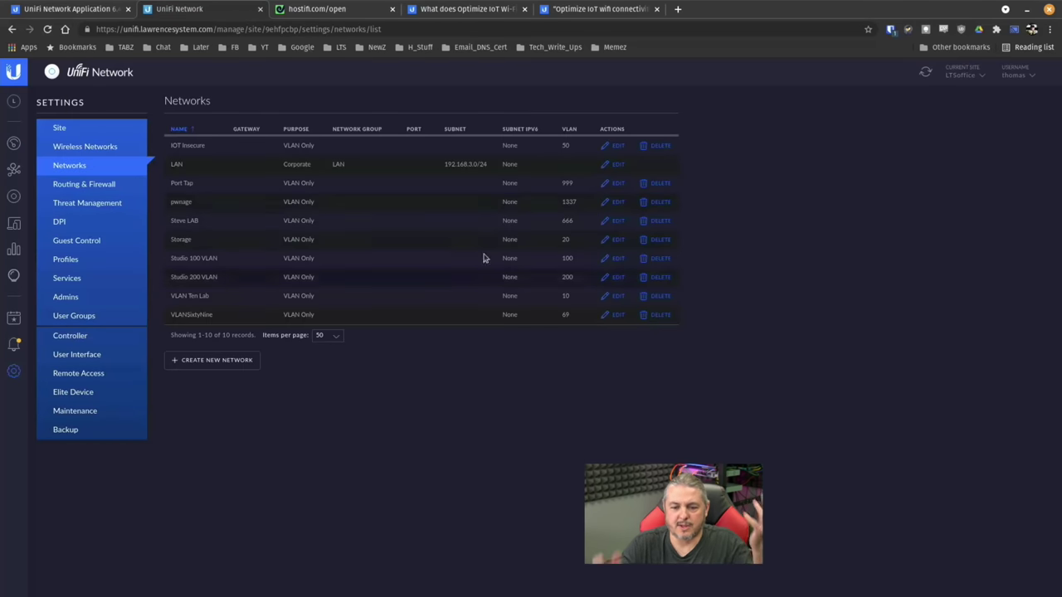
{"action": "left_click", "coordinate": [229, 361]}
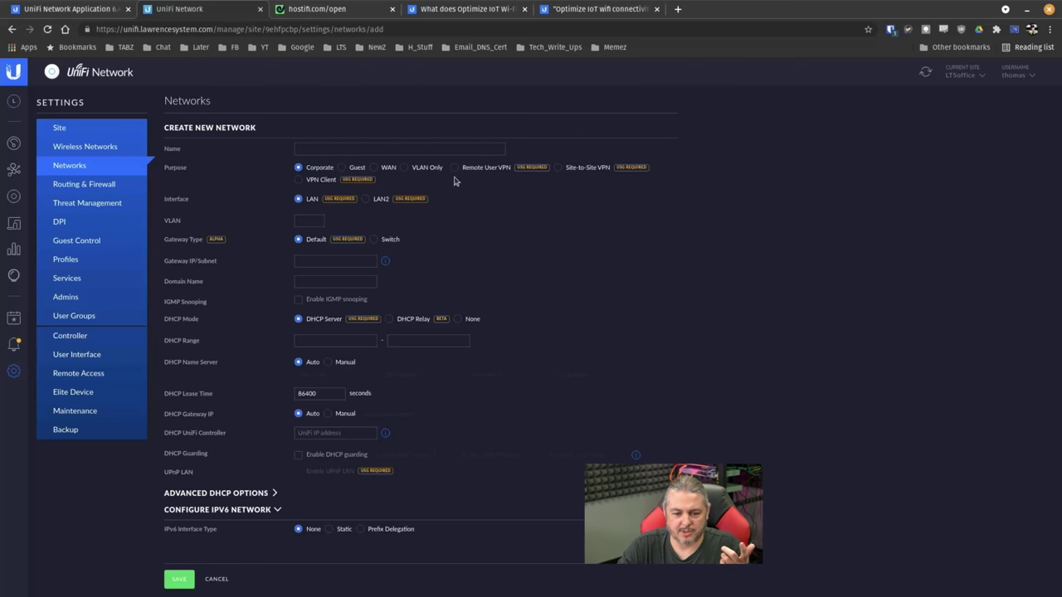
{"action": "left_click", "coordinate": [414, 168]}
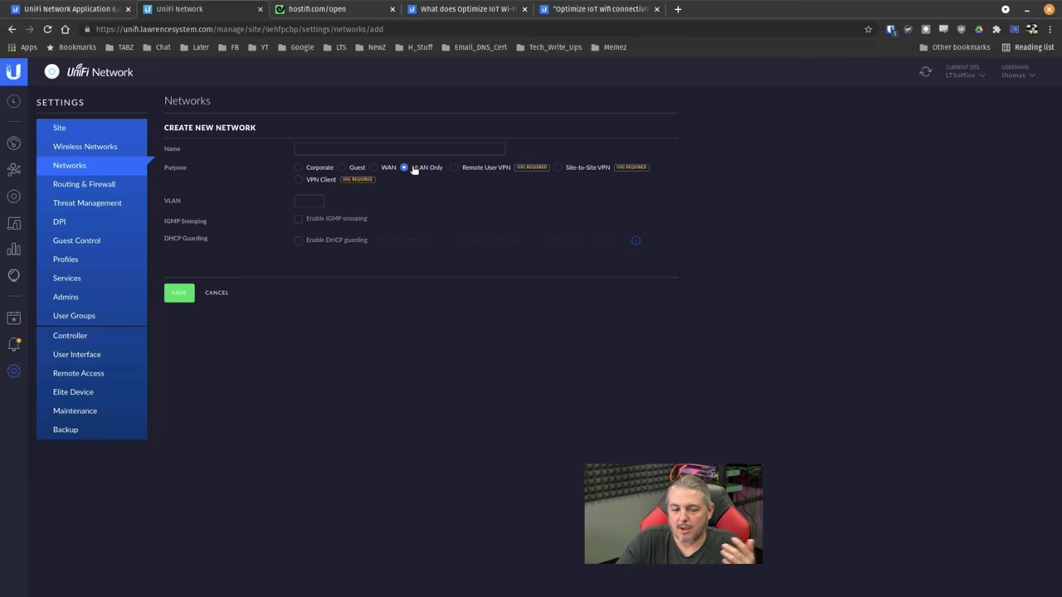
Step: Cancel the unfinished VLAN Only network form
{"action": "left_click", "coordinate": [218, 293]}
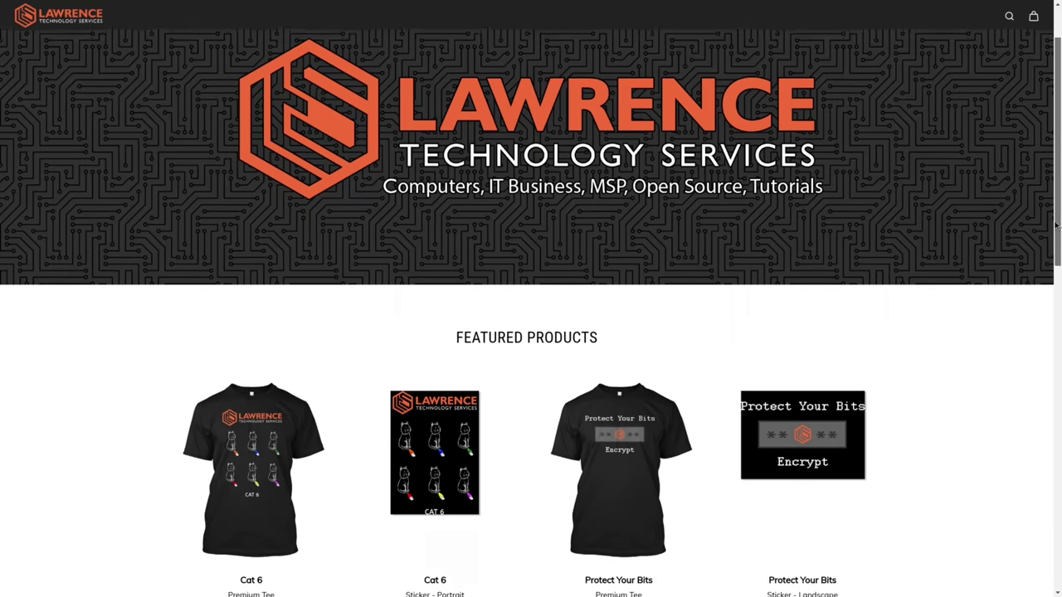
Step: View the Cat 6 Premium Tee, then read replies on the forum's DNS Malware Filtering Compared thread
{"action": "left_click_drag", "start_coordinate": [1056, 225], "coordinate": [1045, 330]}
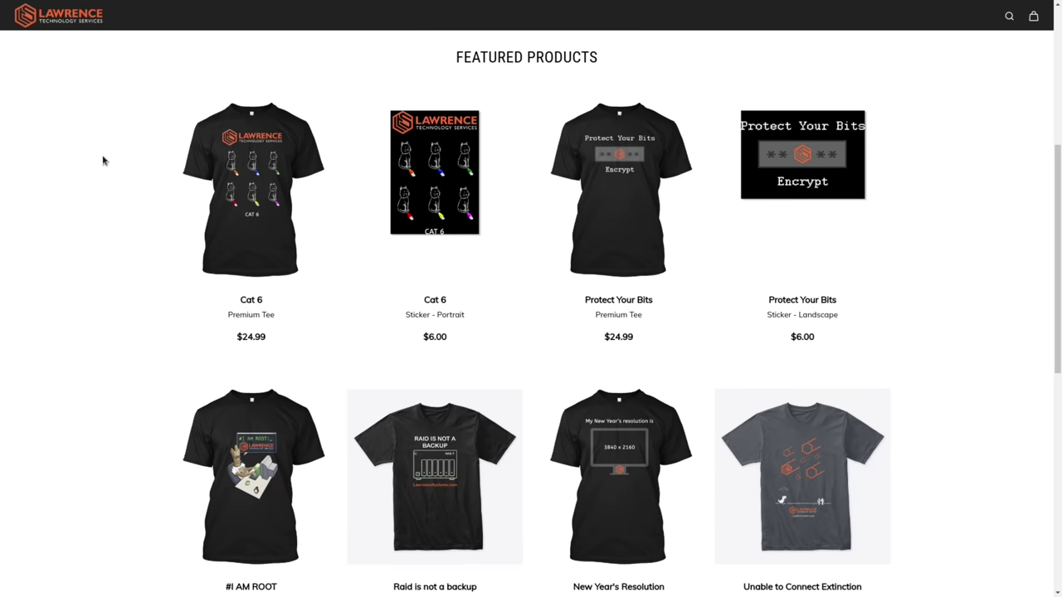
{"action": "left_click", "coordinate": [263, 175]}
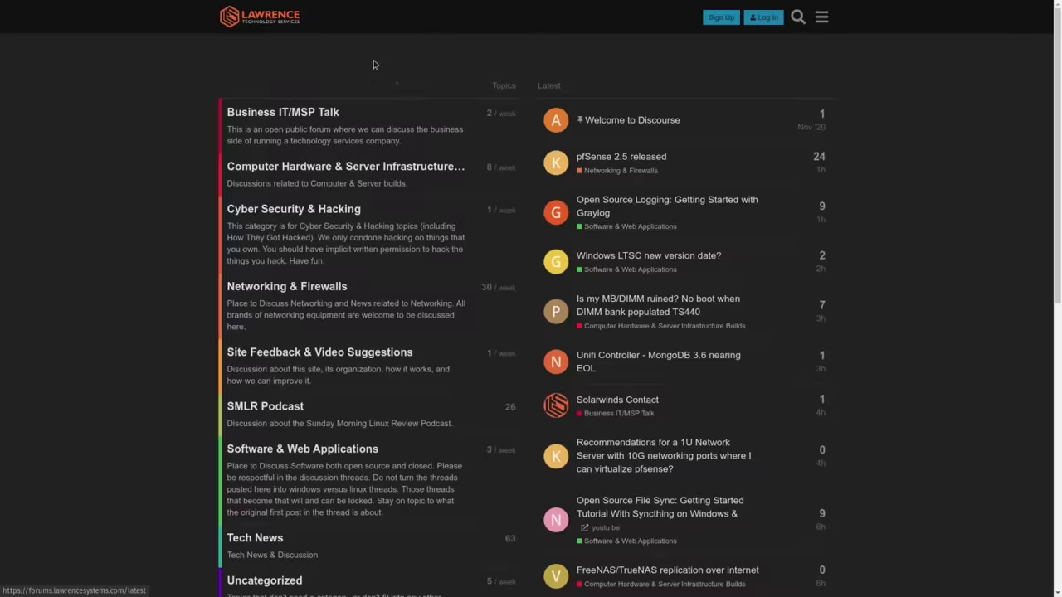
{"action": "left_click", "coordinate": [373, 58]}
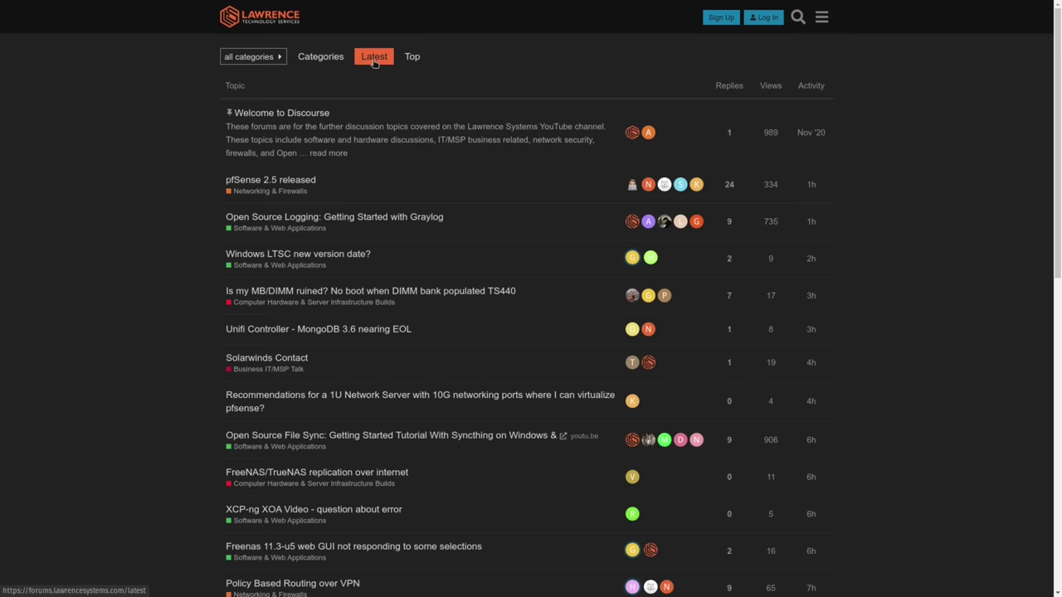
{"action": "left_click", "coordinate": [798, 18]}
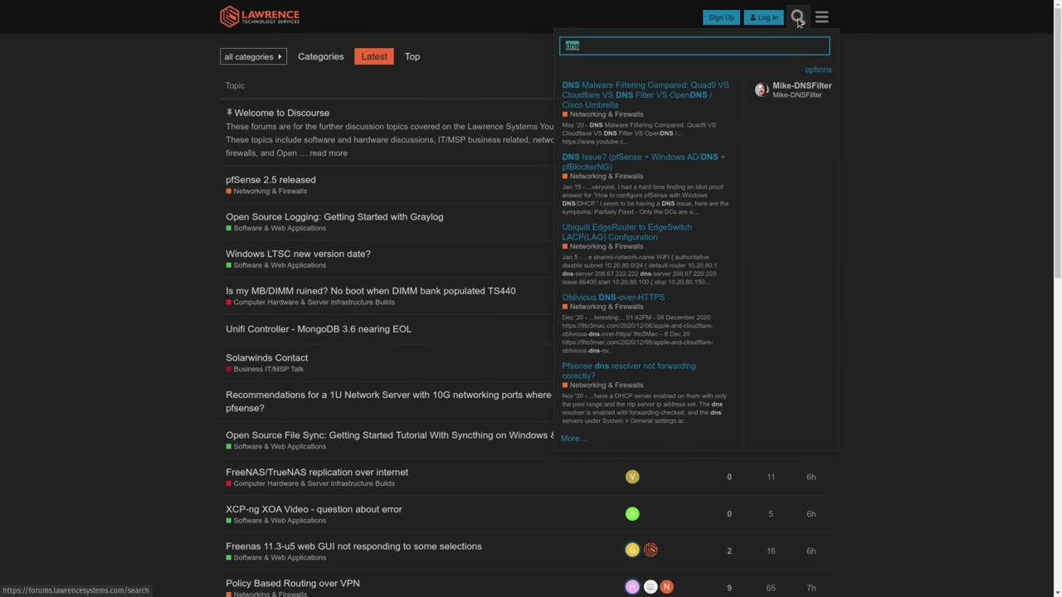
{"action": "left_click", "coordinate": [671, 87]}
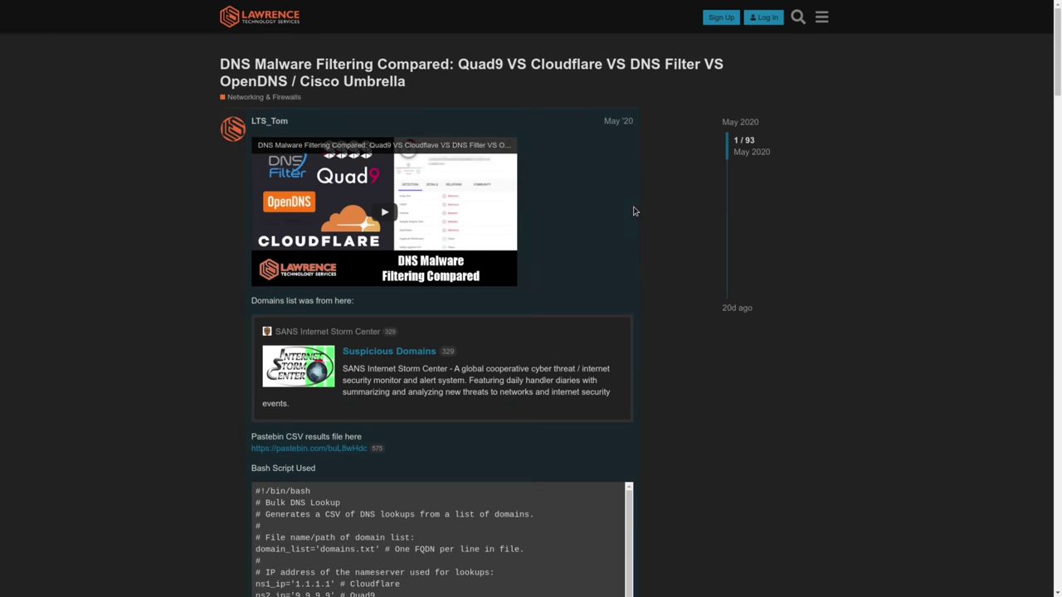
{"action": "scroll", "coordinate": [689, 205], "scroll_direction": "down", "scroll_amount": 9}
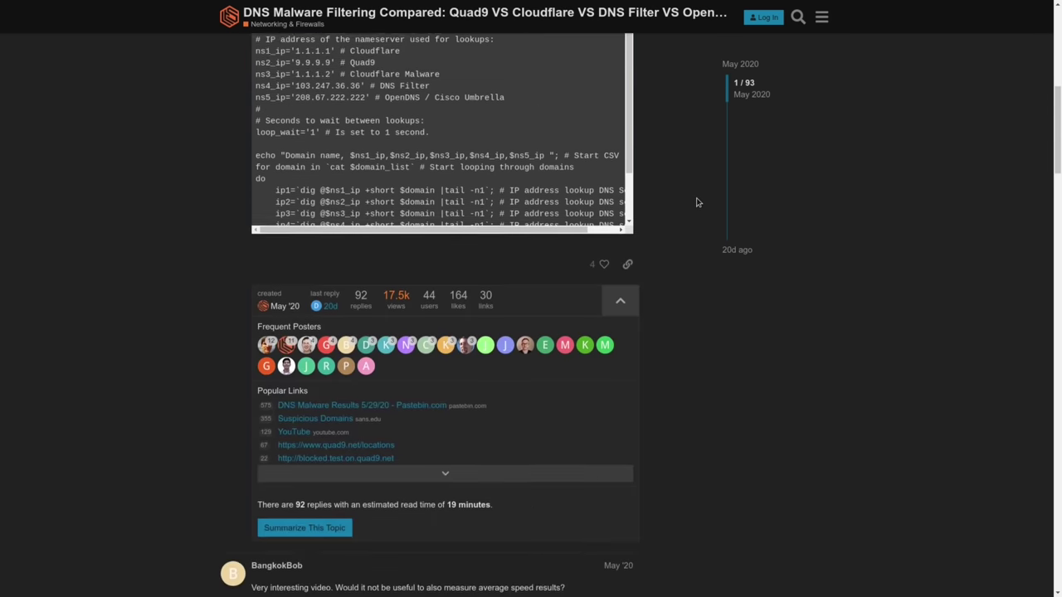
{"action": "scroll", "coordinate": [698, 202], "scroll_direction": "down", "scroll_amount": 5}
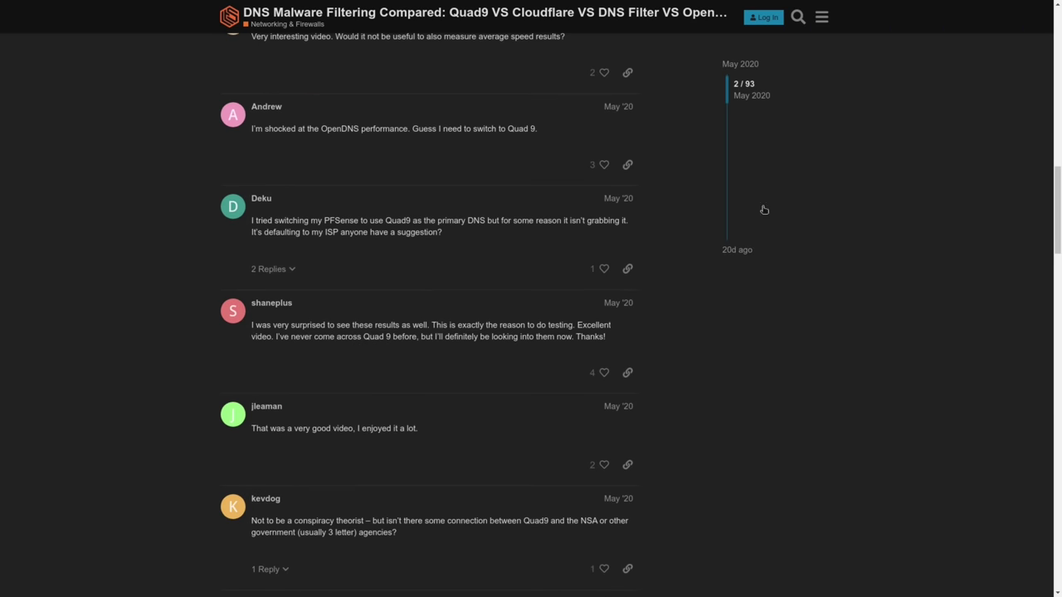